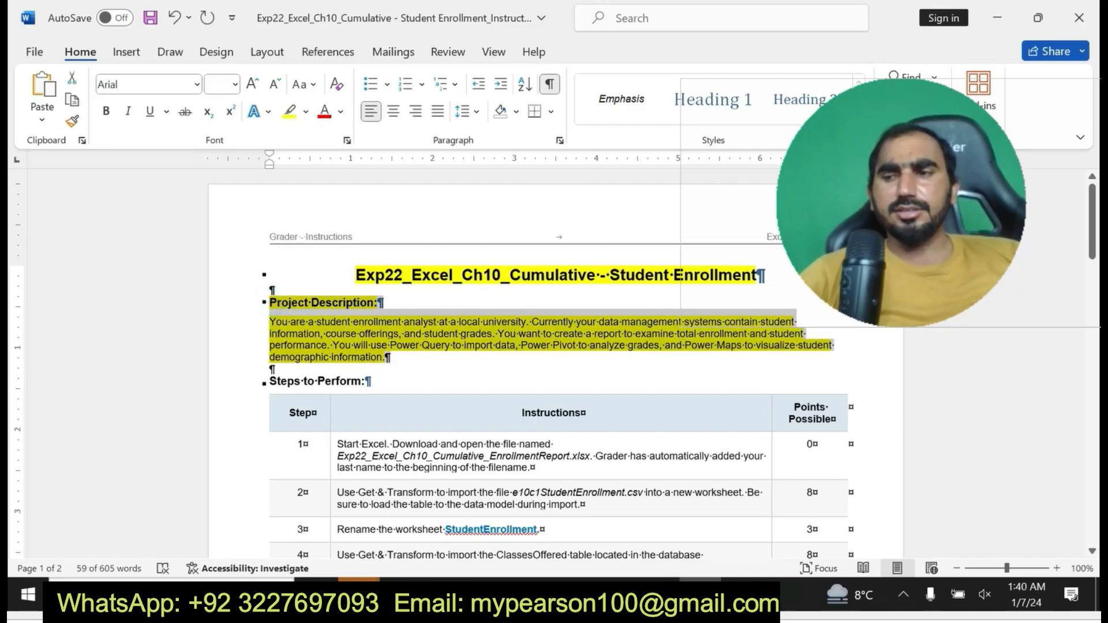
In the Word instructions document, undo the yellow highlighting of the title and project description.
click(743, 594)
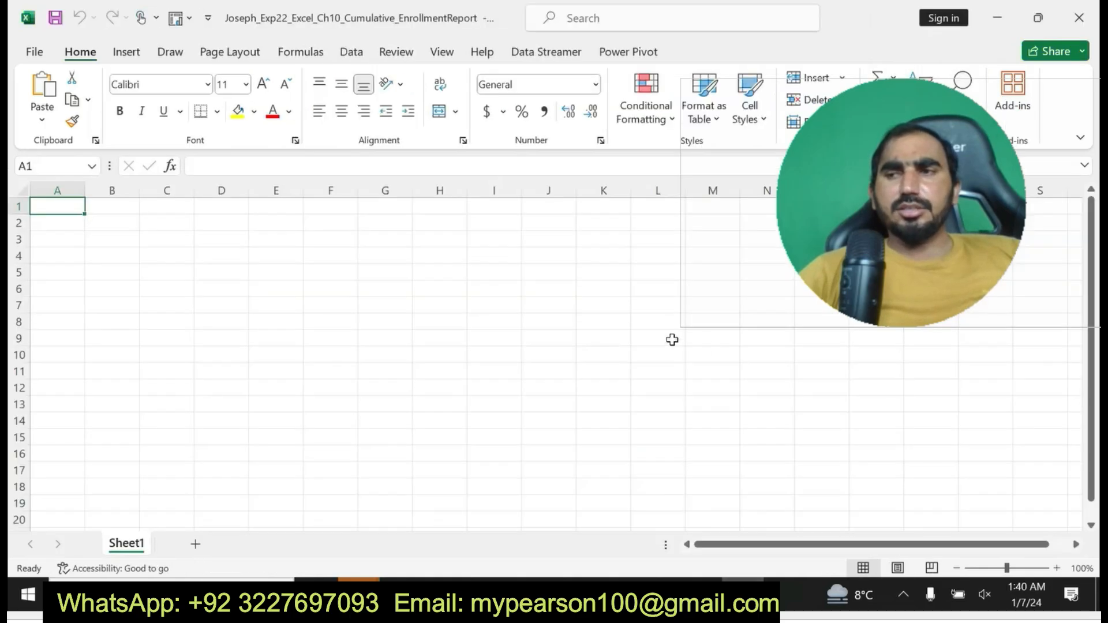
click(700, 595)
key(ctrl+z)
key(ctrl+z)
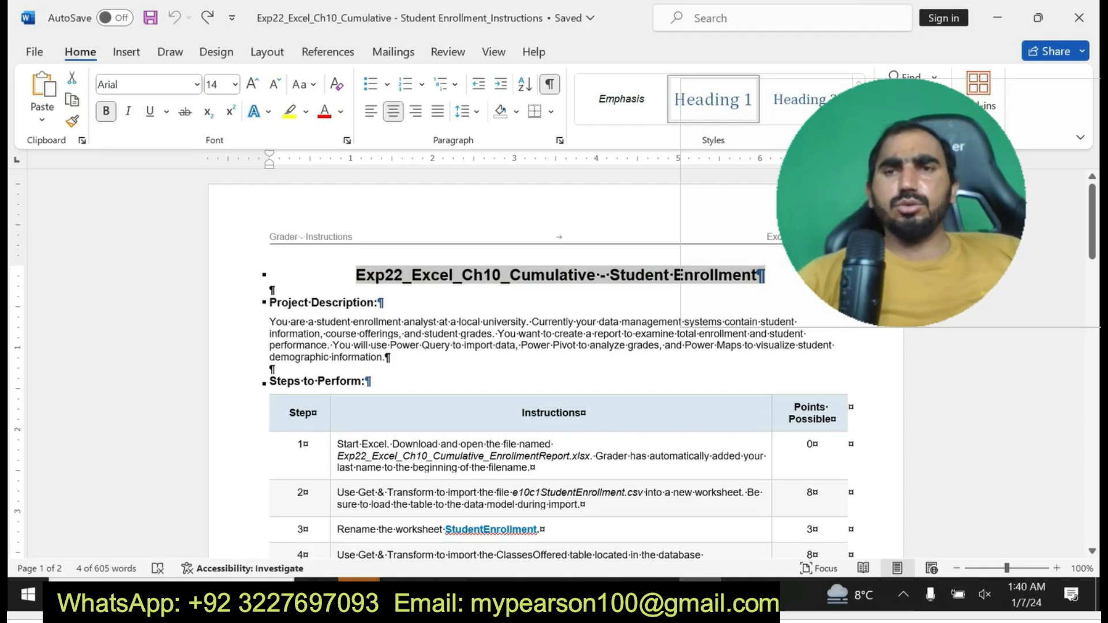
Make the step 1 instruction text bold with yellow highlighting and select its workbook file name.
scroll(10, 267, down, 4)
scroll(10, 267, down, 1)
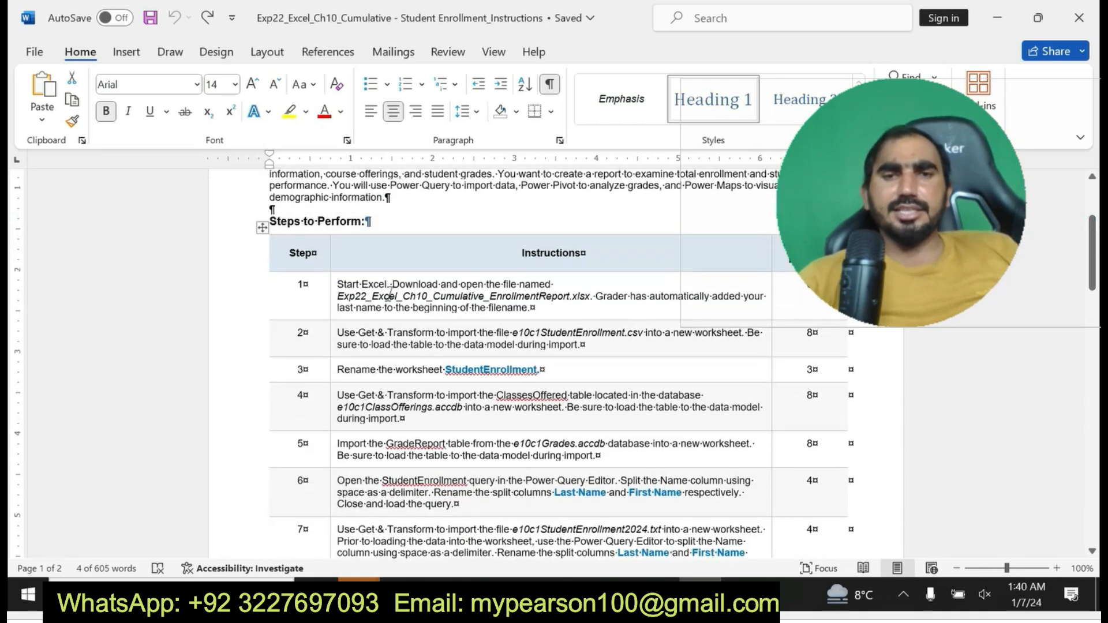
drag(337, 284, 529, 307)
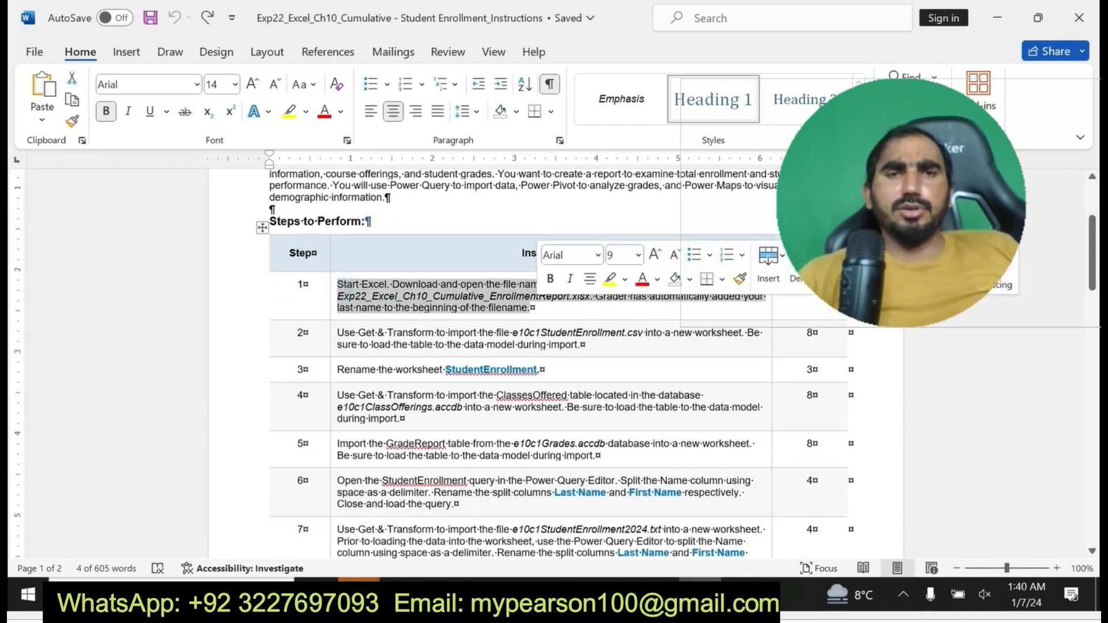
click(550, 279)
click(607, 280)
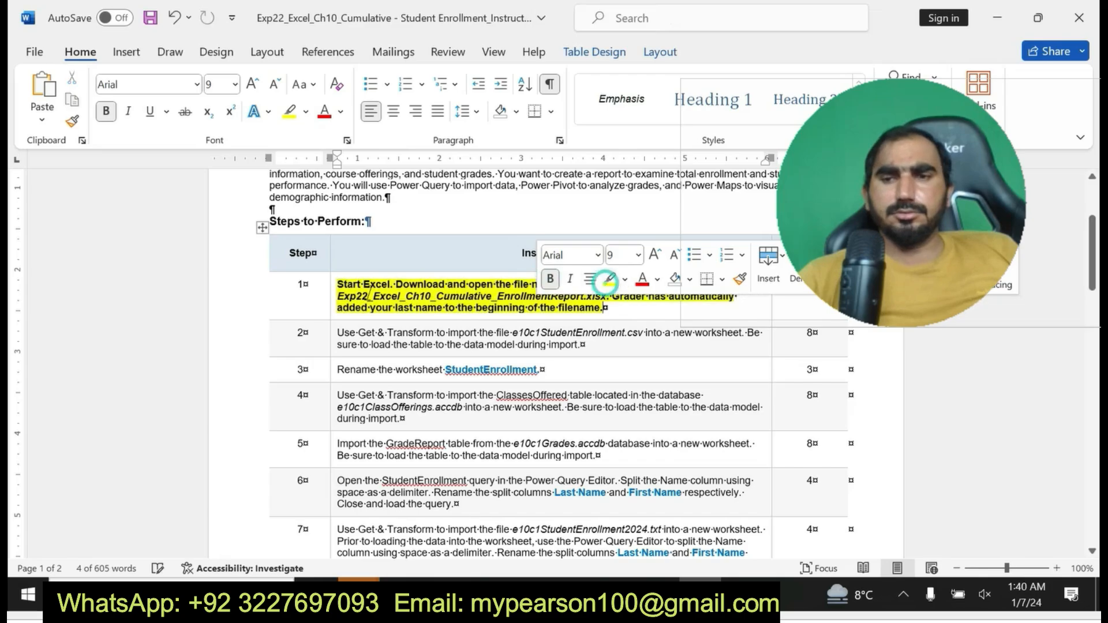
drag(338, 284, 608, 307)
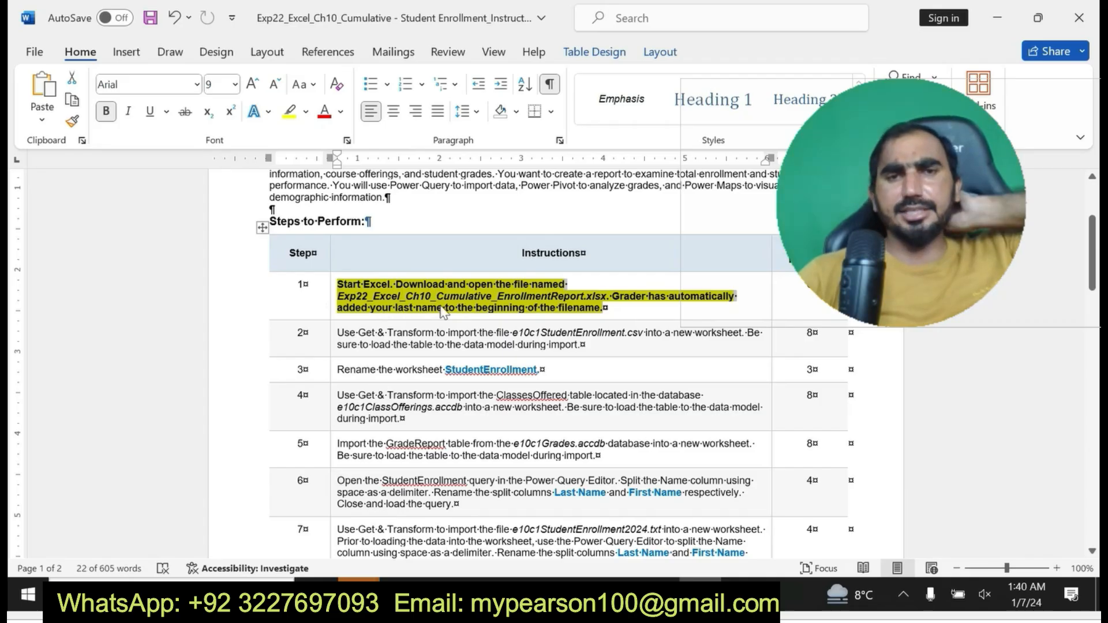
click(397, 297)
drag(341, 296, 613, 296)
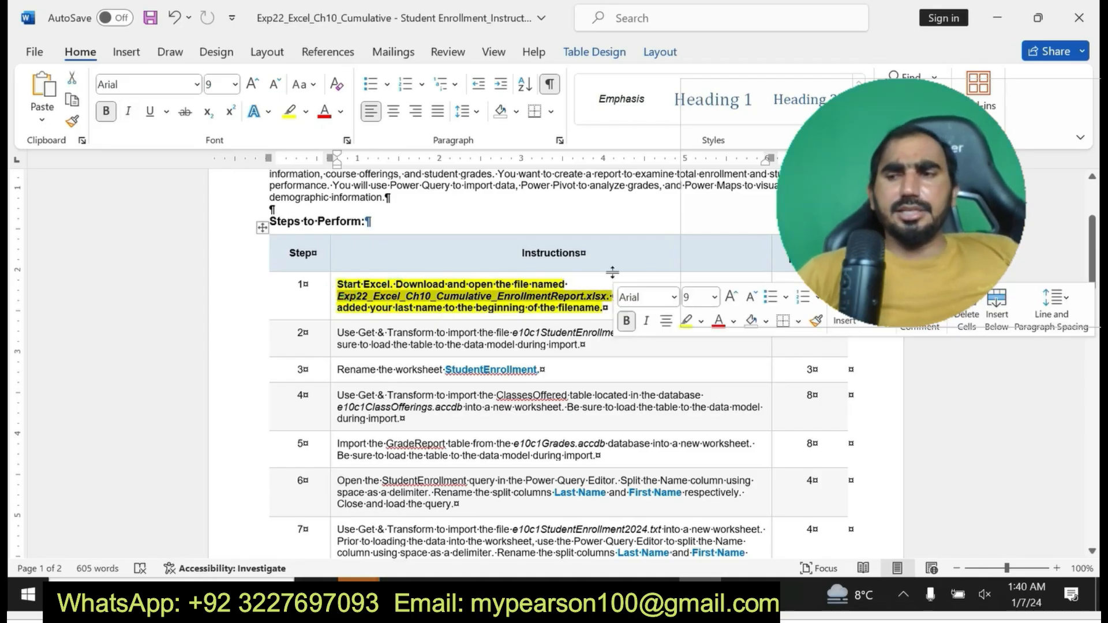
Undo the bold and yellow highlighting on the step 1 instruction.
key(ctrl+z)
key(ctrl+z)
key(ctrl+z)
key(ctrl+z)
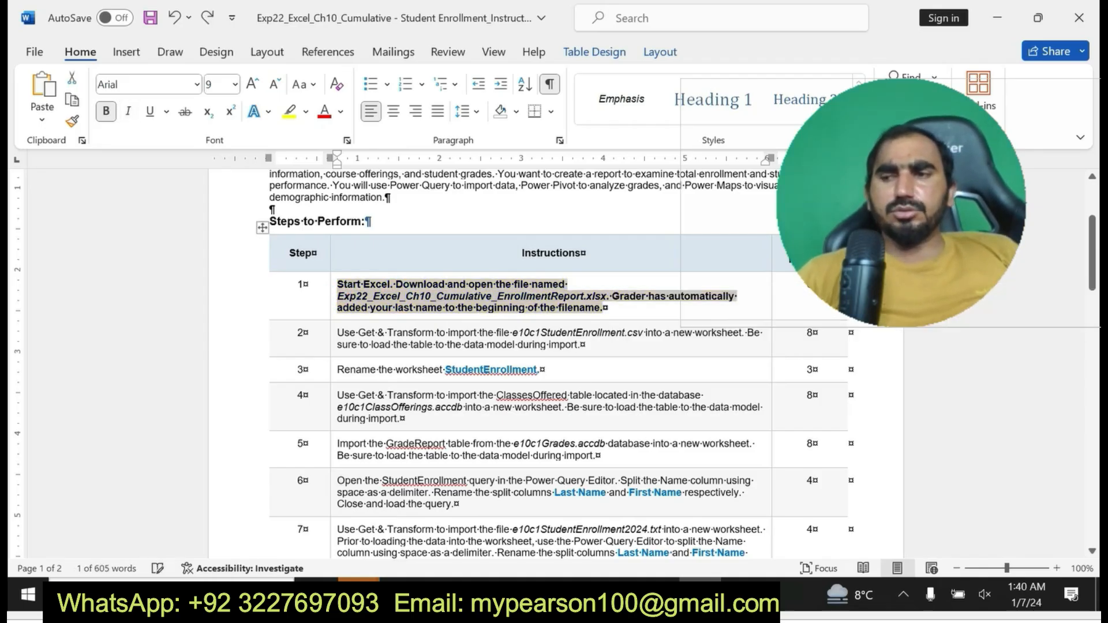
Make the step 2 instruction about importing e10c1StudentEnrollment.csv bold with yellow highlighting.
drag(338, 333, 580, 344)
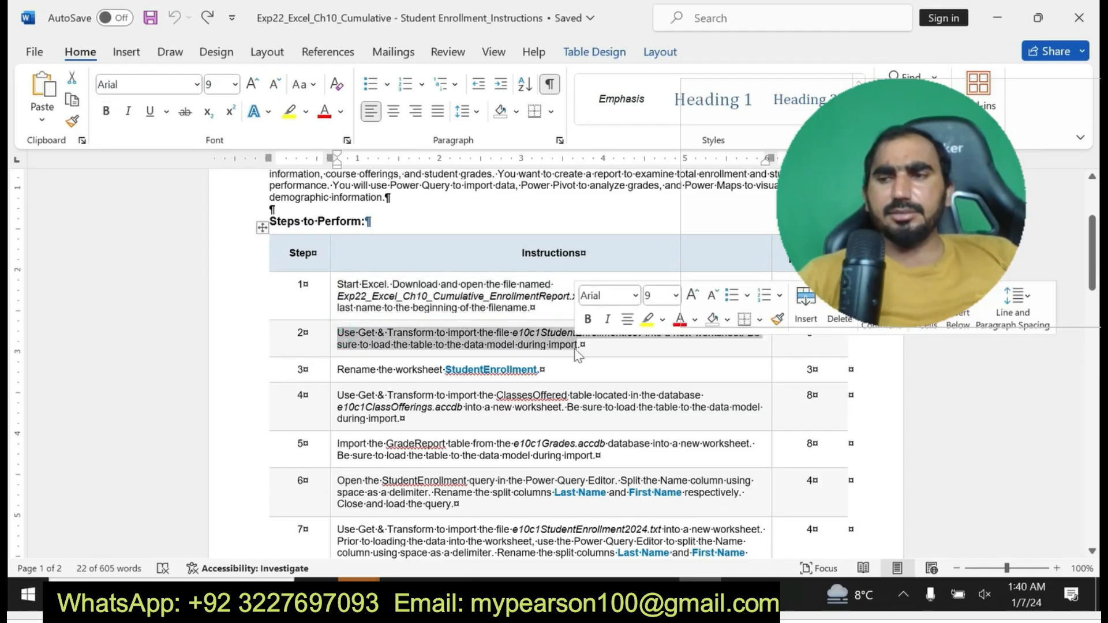
click(588, 319)
click(647, 319)
drag(338, 333, 545, 335)
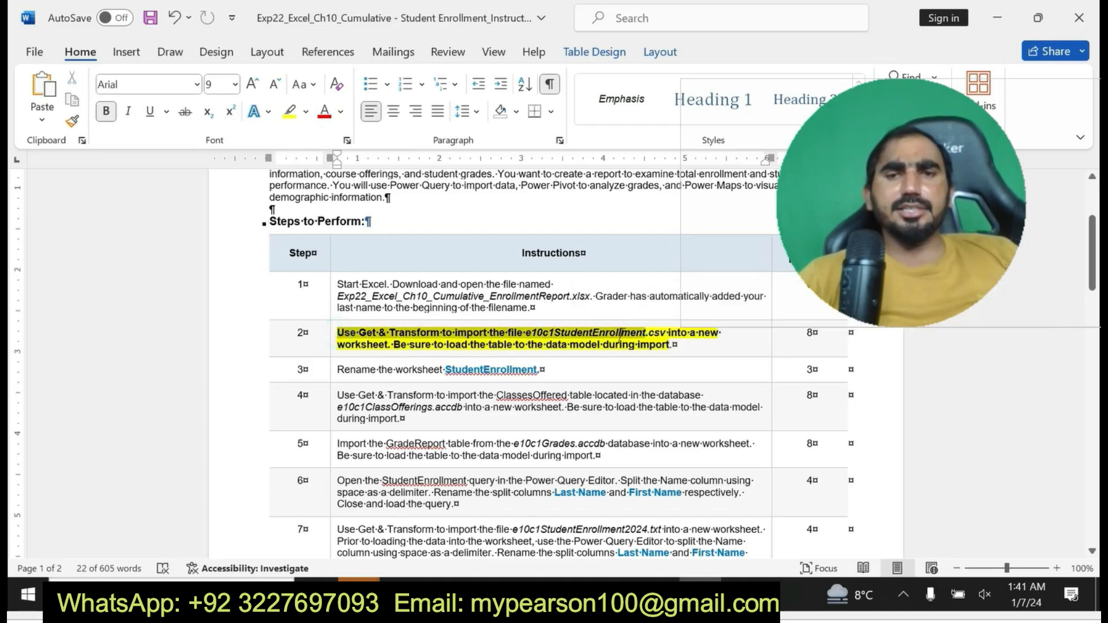
drag(620, 334, 671, 345)
click(354, 346)
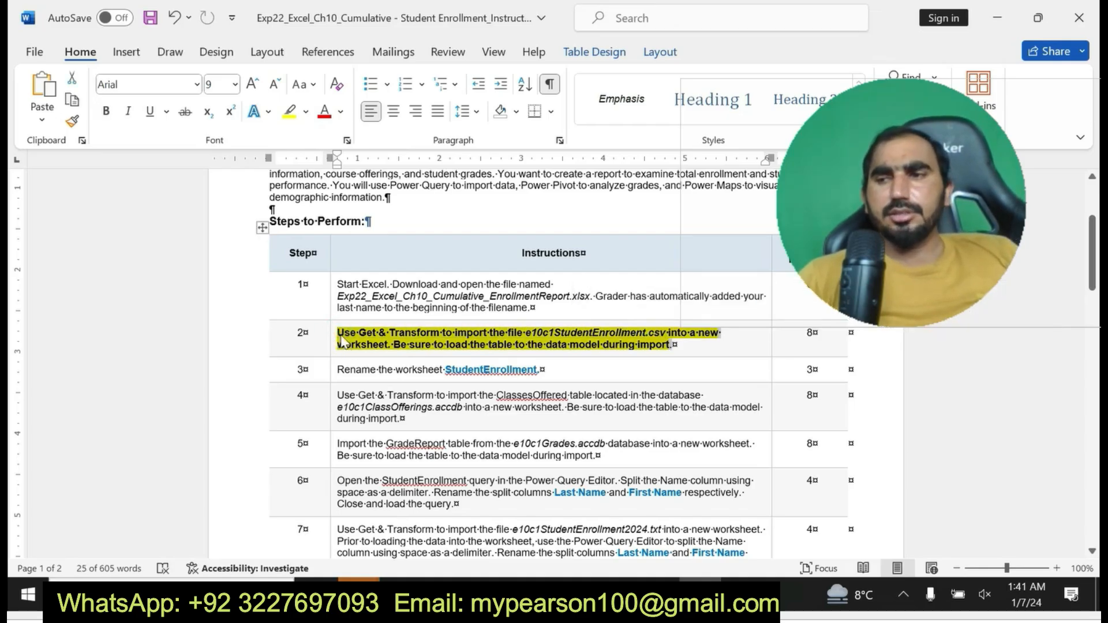
click(340, 334)
drag(338, 334, 670, 345)
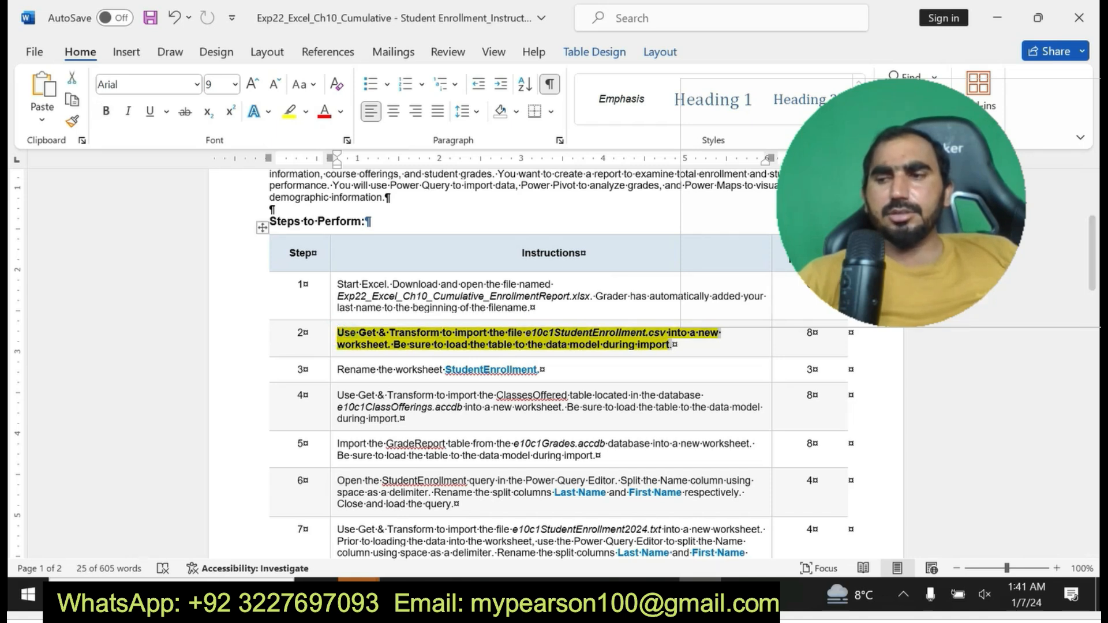
Reapply bold and yellow highlighting to the complete step 2 instruction, including its final period.
click(743, 594)
click(700, 594)
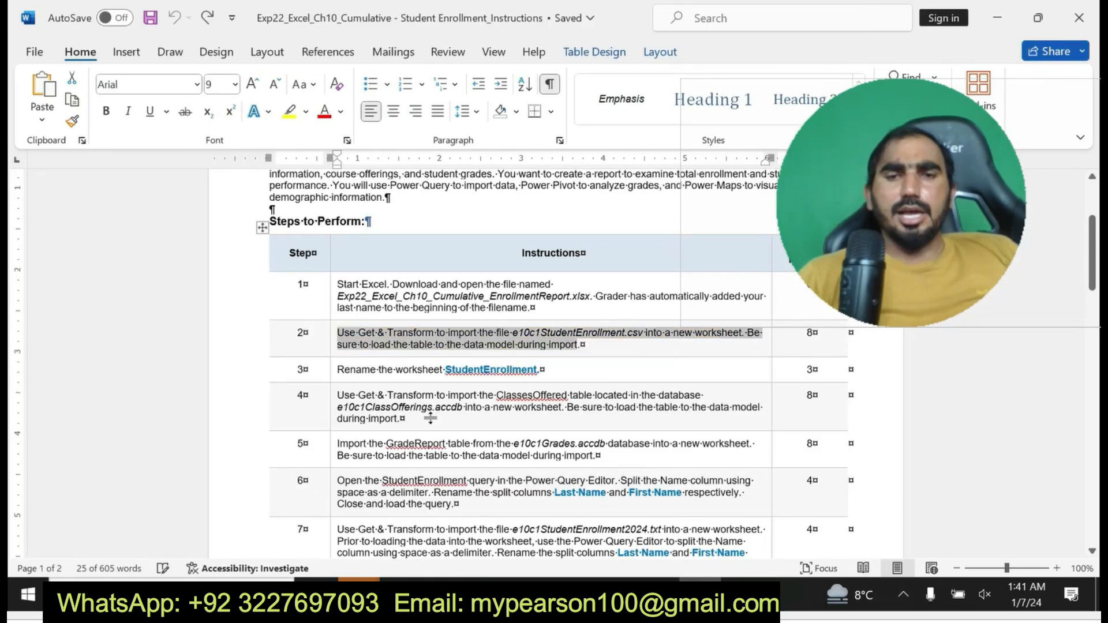
drag(345, 336, 573, 350)
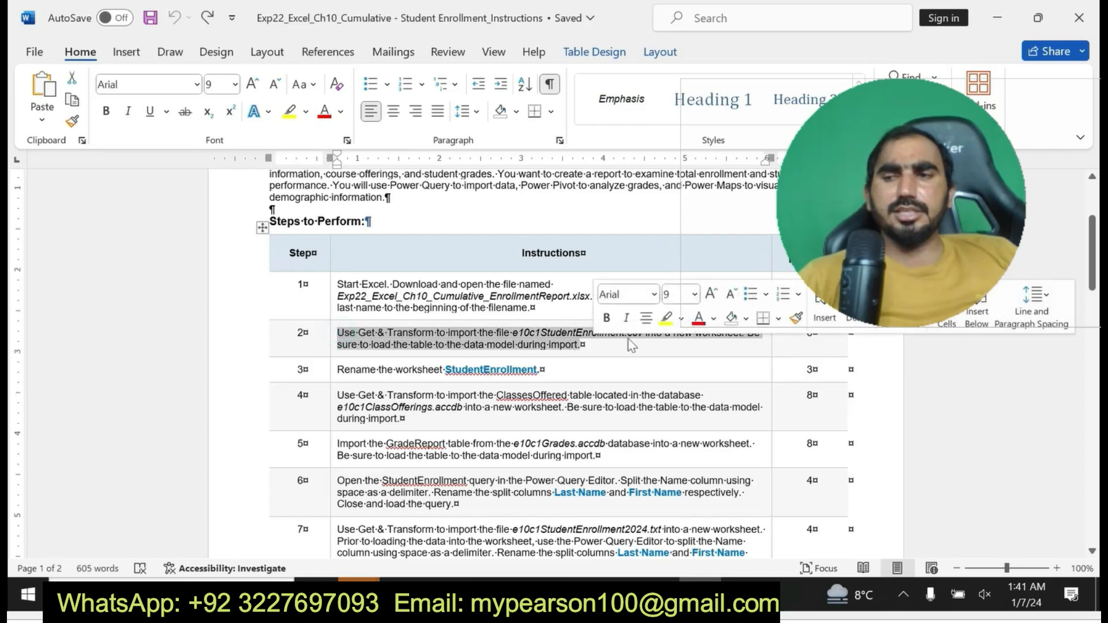
click(605, 318)
click(666, 319)
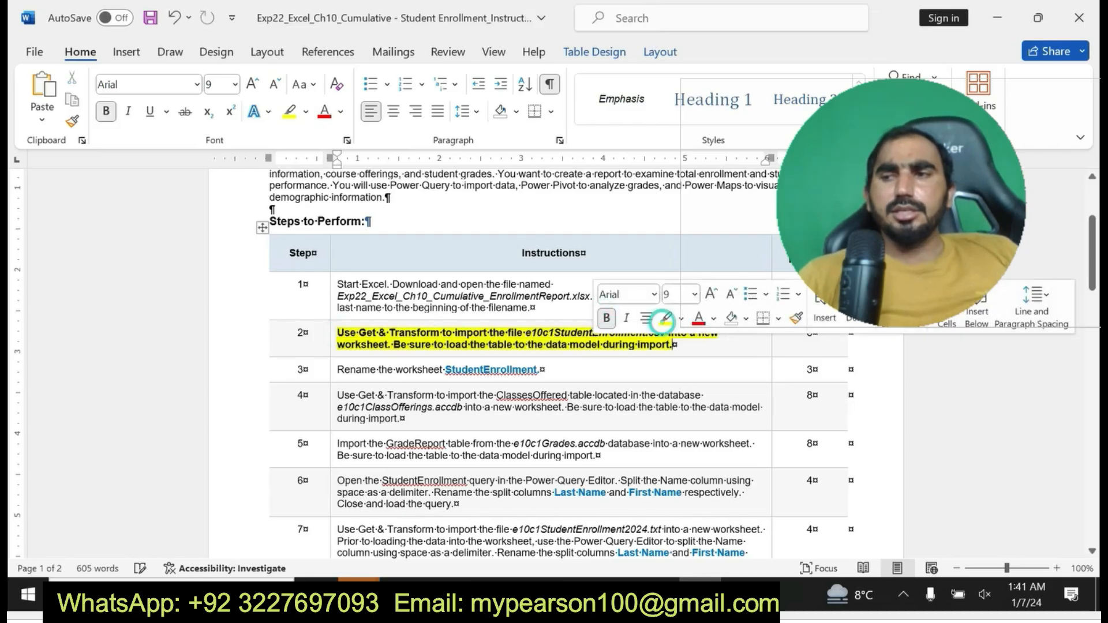
drag(338, 334, 674, 345)
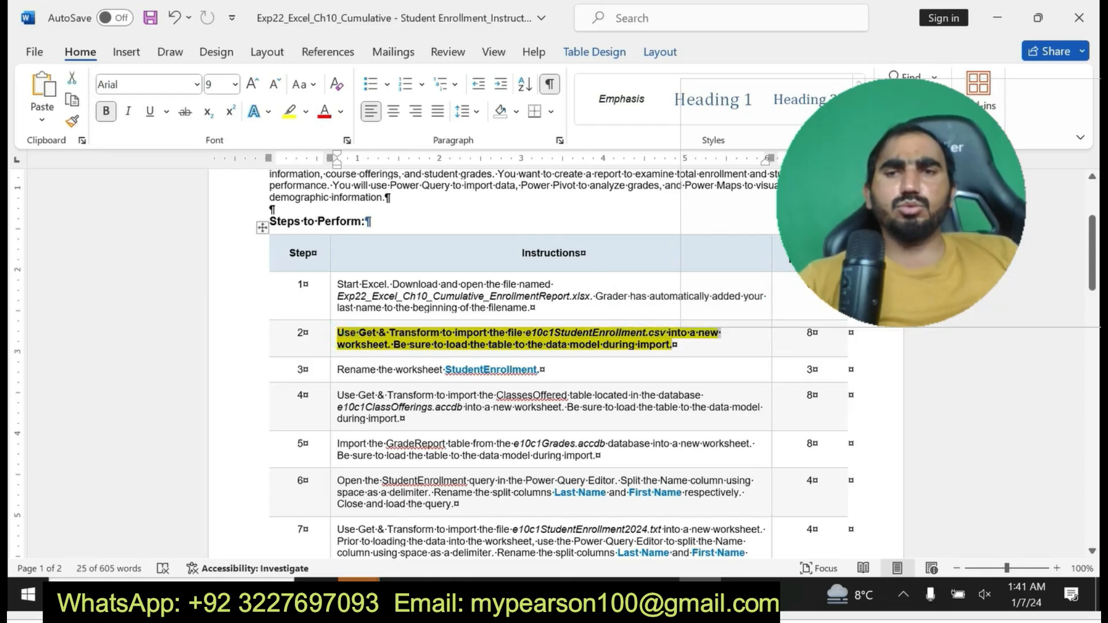
Switch to the Excel workbook and import the text file e10c1StudentEnrollment2024 from Documents, loading it into a new worksheet.
click(743, 593)
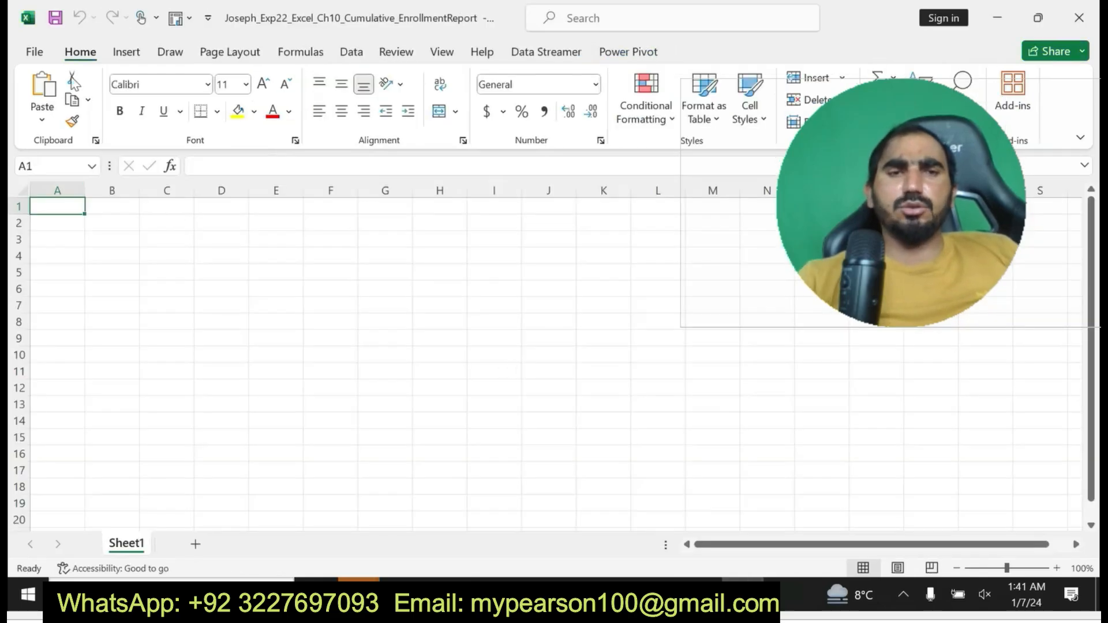
click(350, 51)
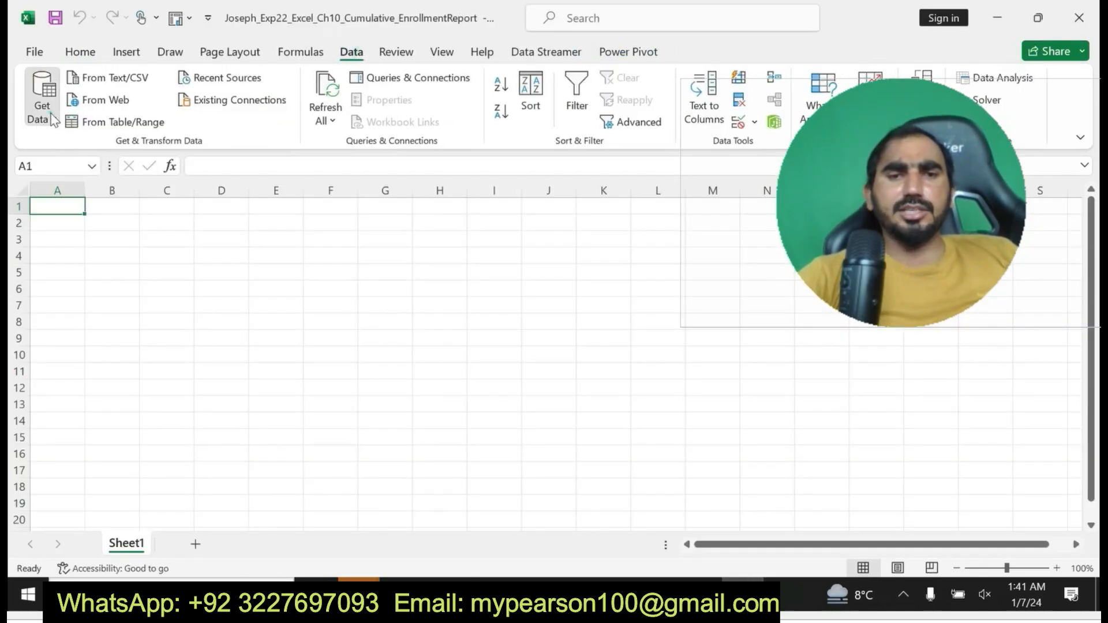
click(52, 118)
mouse_move(95, 148)
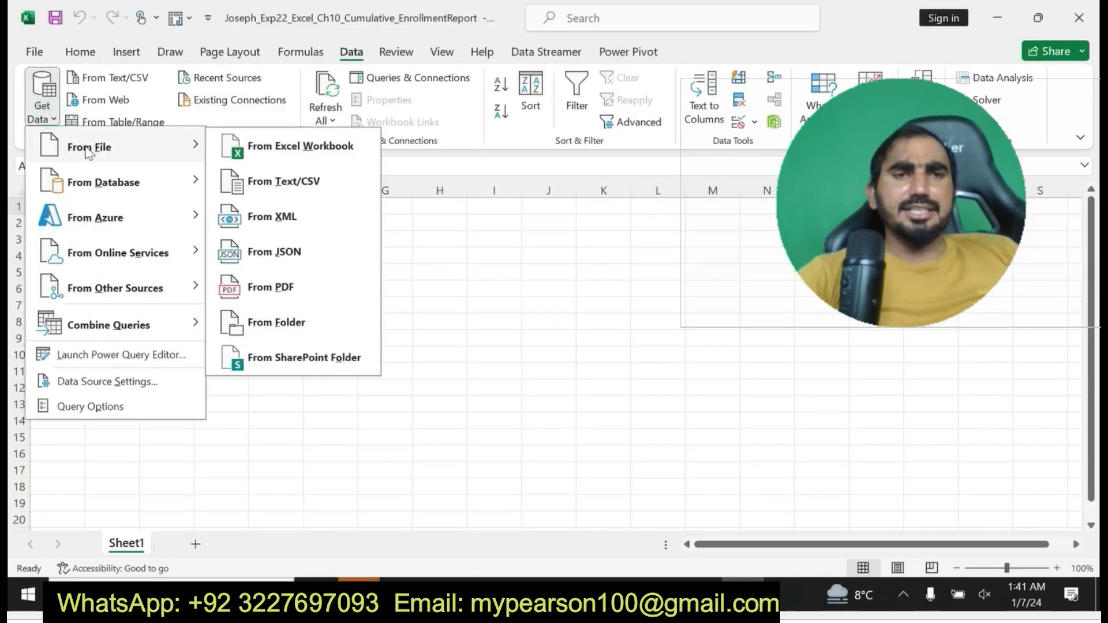
click(298, 181)
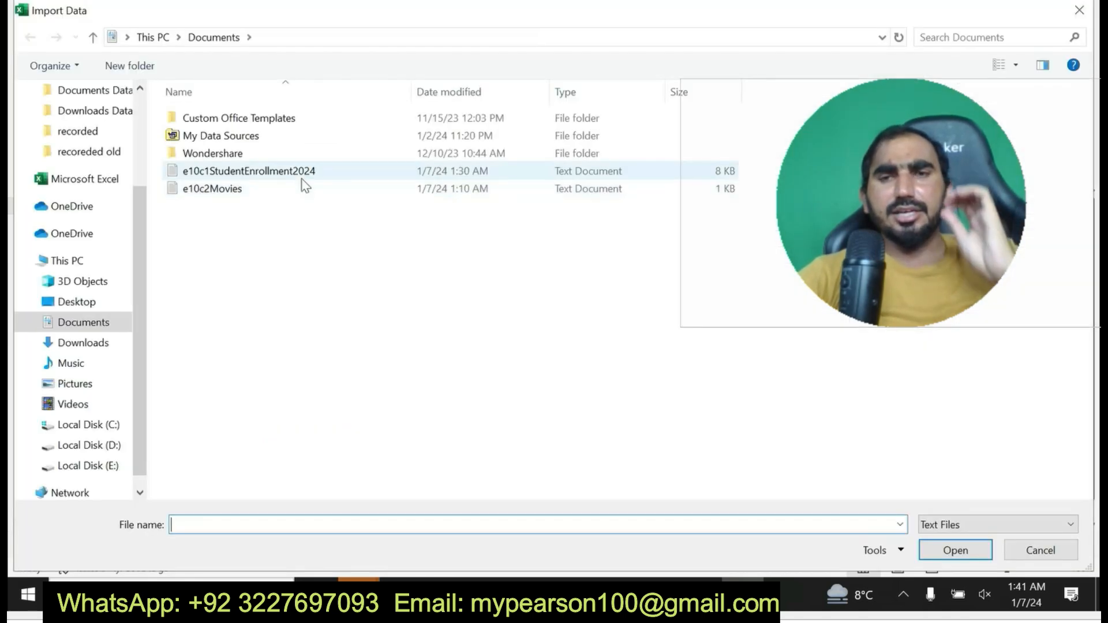
double_click(304, 171)
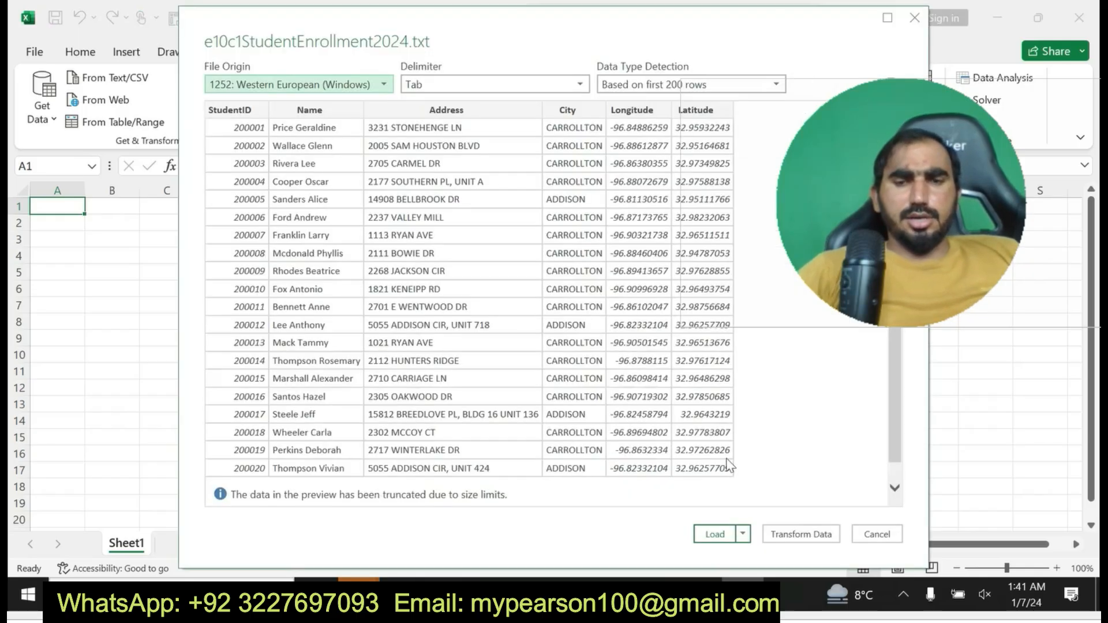
click(713, 533)
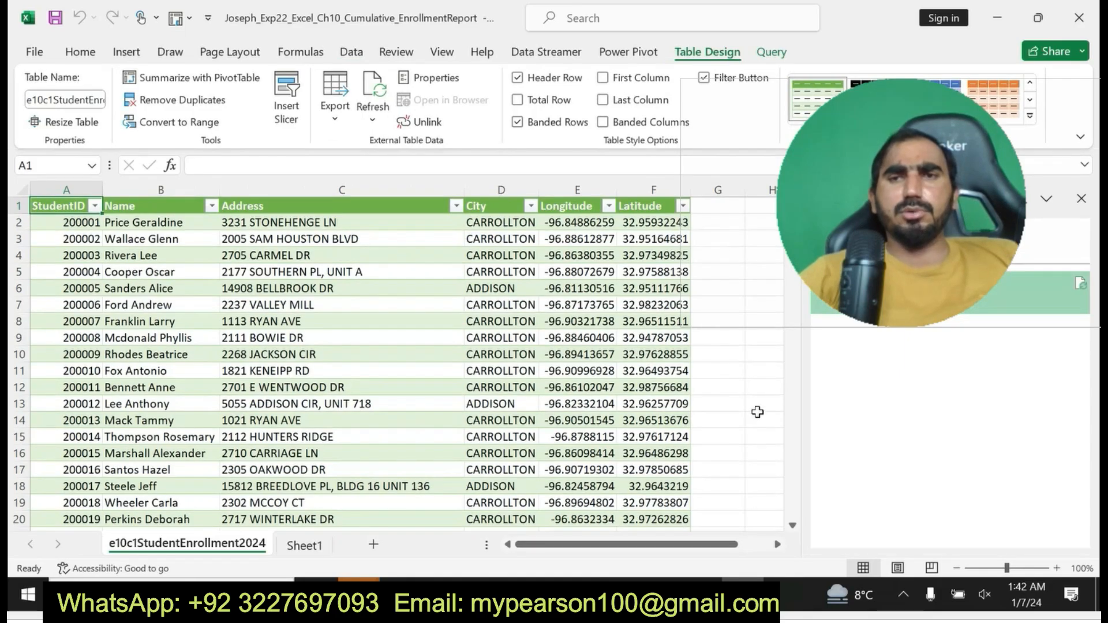
Return to the Word instructions and undo the bold and yellow highlighting on step 2.
click(701, 594)
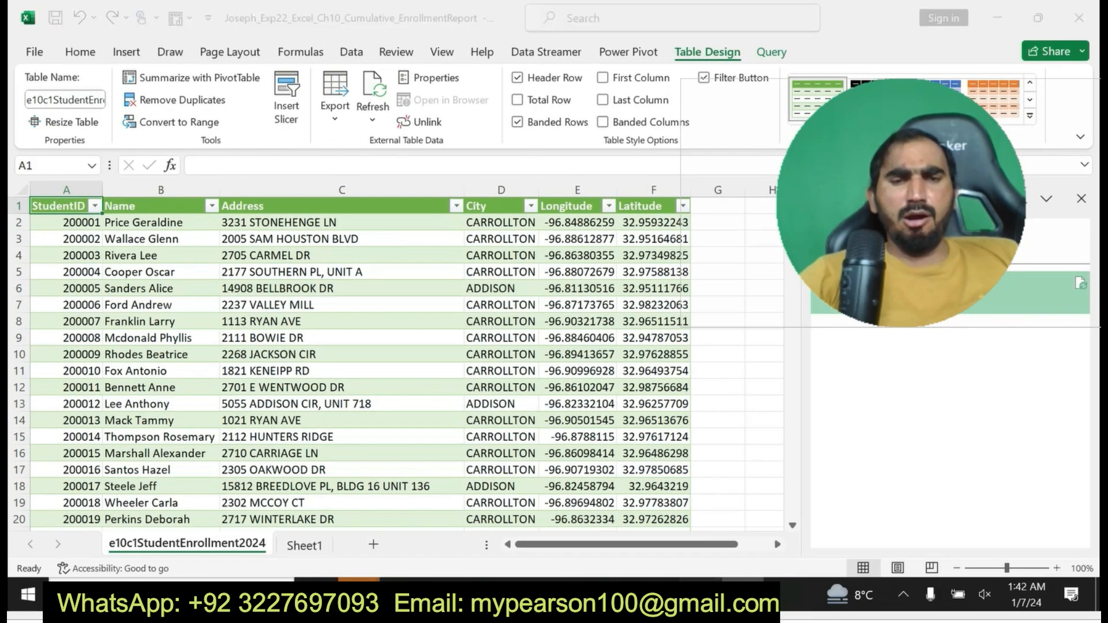
click(473, 345)
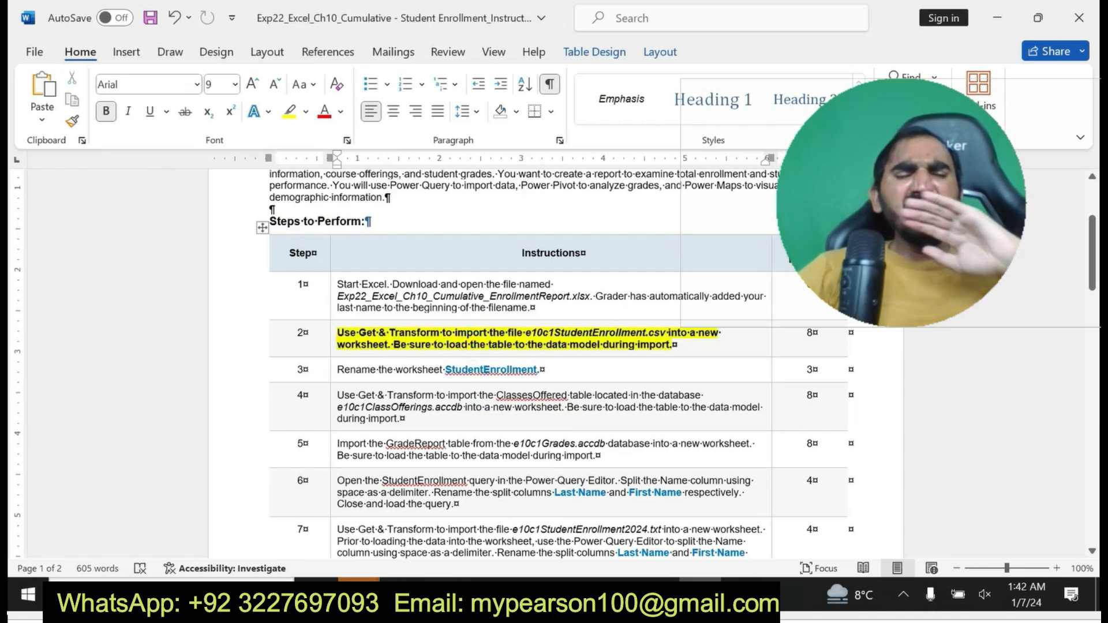
click(337, 333)
drag(338, 333, 672, 345)
key(ctrl+z)
key(ctrl+z)
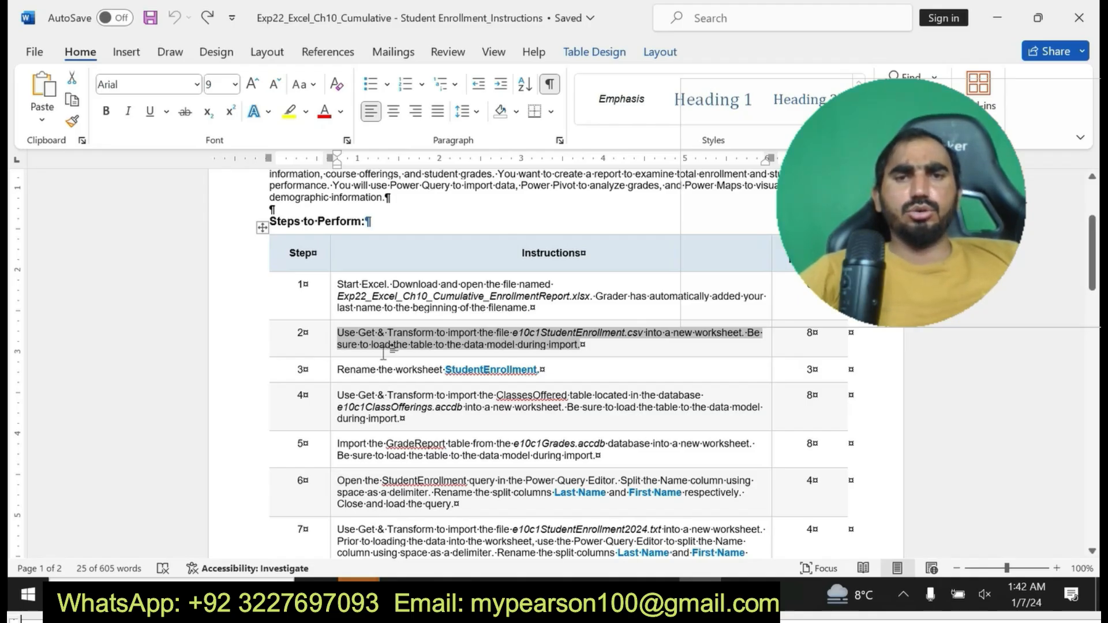
Make the step 3 instruction about renaming the worksheet bold.
click(333, 372)
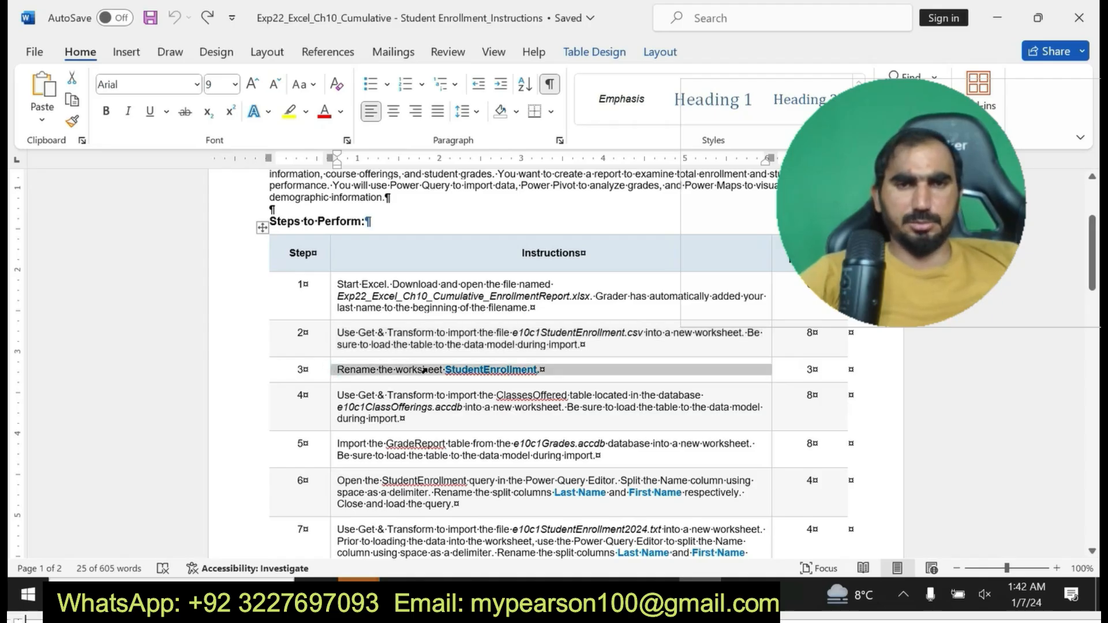
click(440, 339)
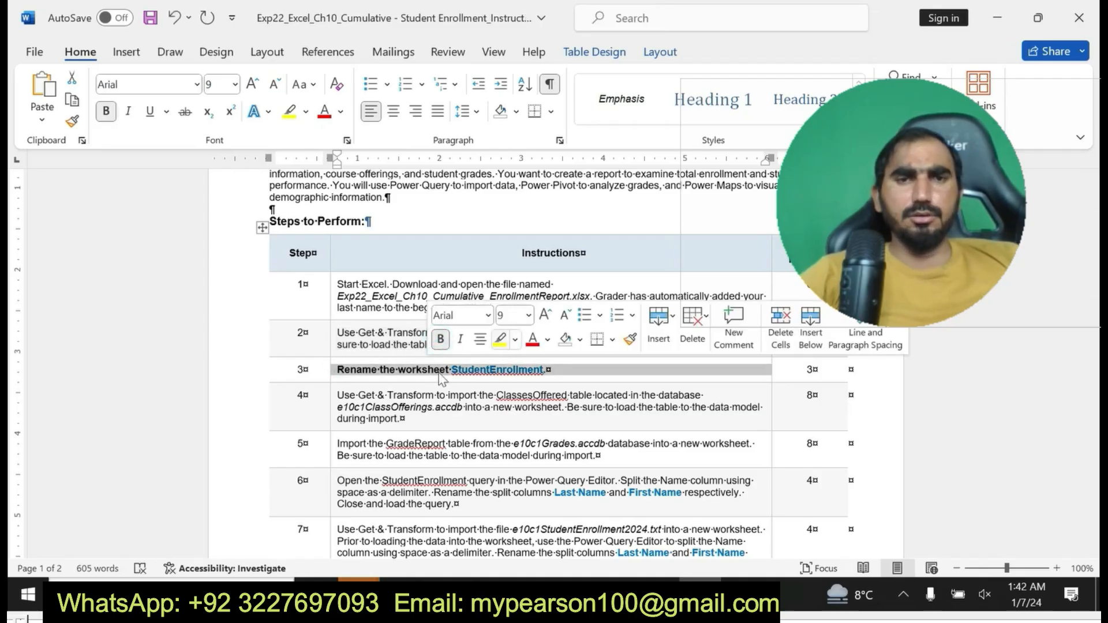
drag(342, 373, 547, 373)
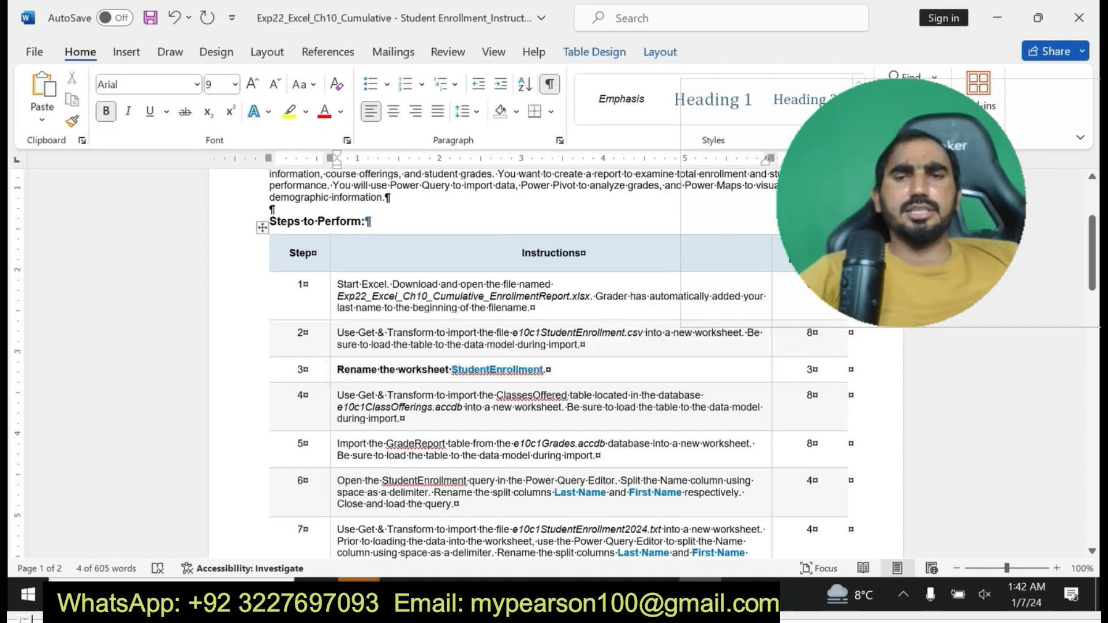
Copy the name StudentEnrollment from step 3 and use it to rename the e10c1StudentEnrollment2024 worksheet in Excel.
click(465, 378)
click(453, 368)
drag(453, 368, 542, 369)
key(ctrl+c)
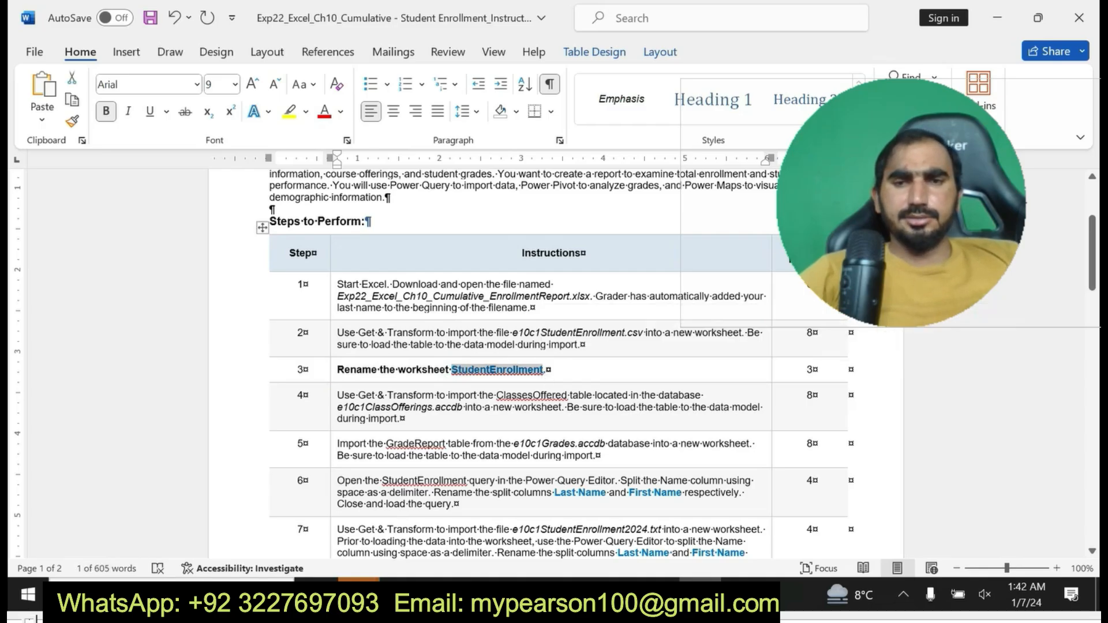
key(alt+Tab)
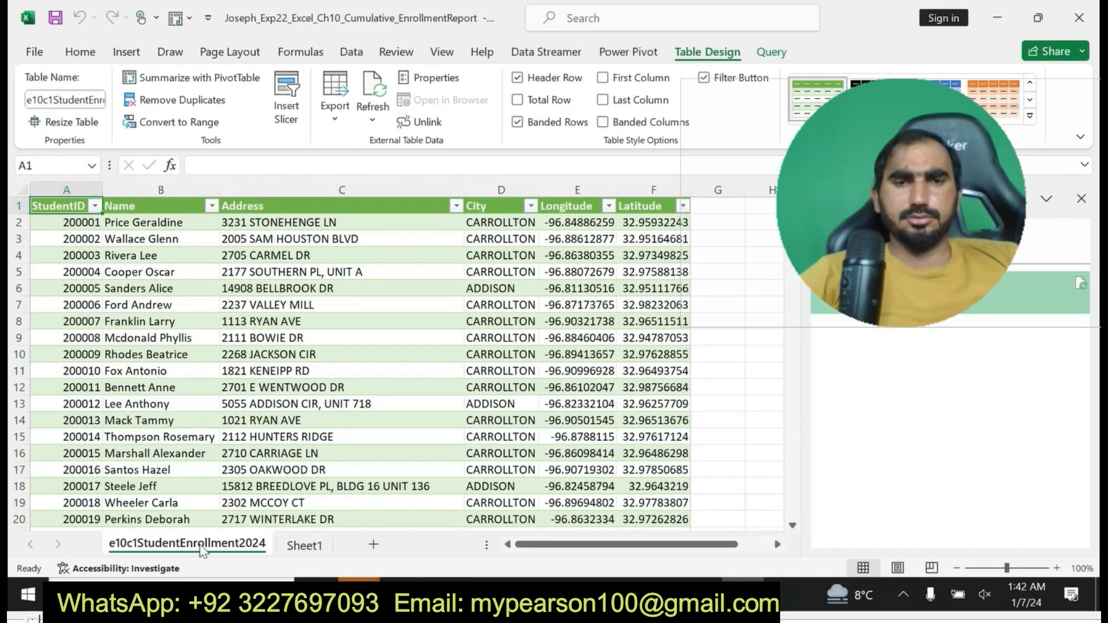
right_click(201, 548)
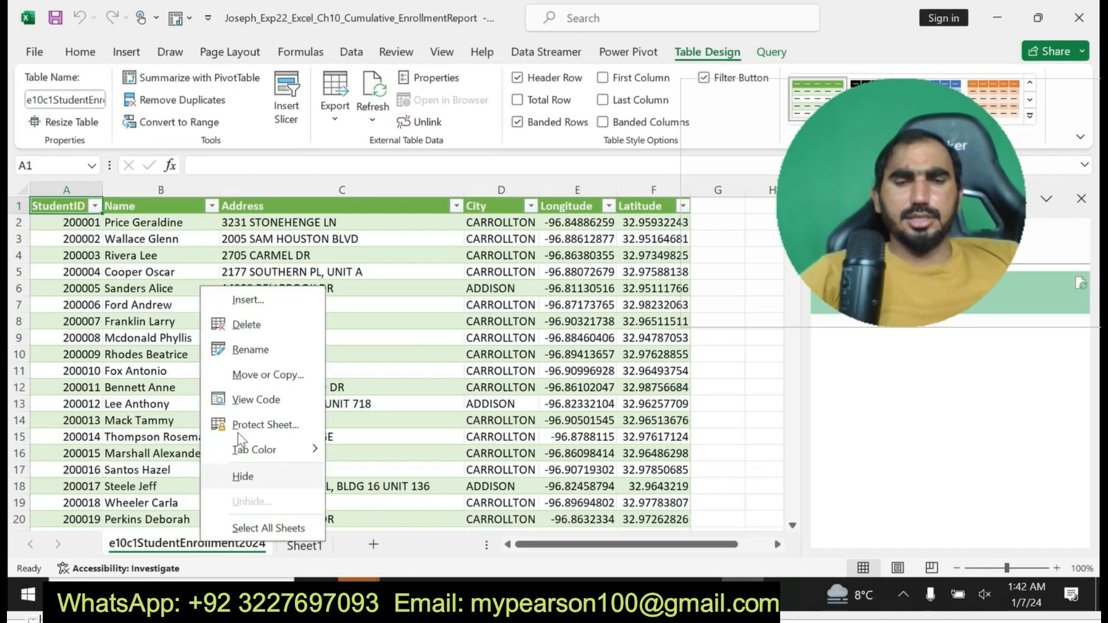
click(245, 354)
key(ctrl+v)
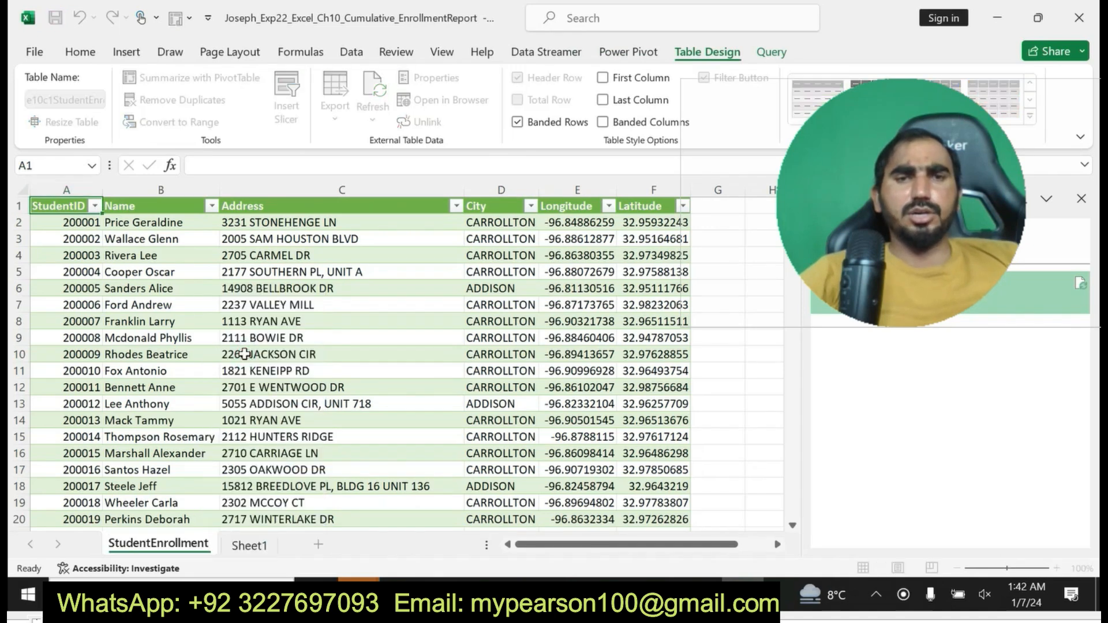
key(Return)
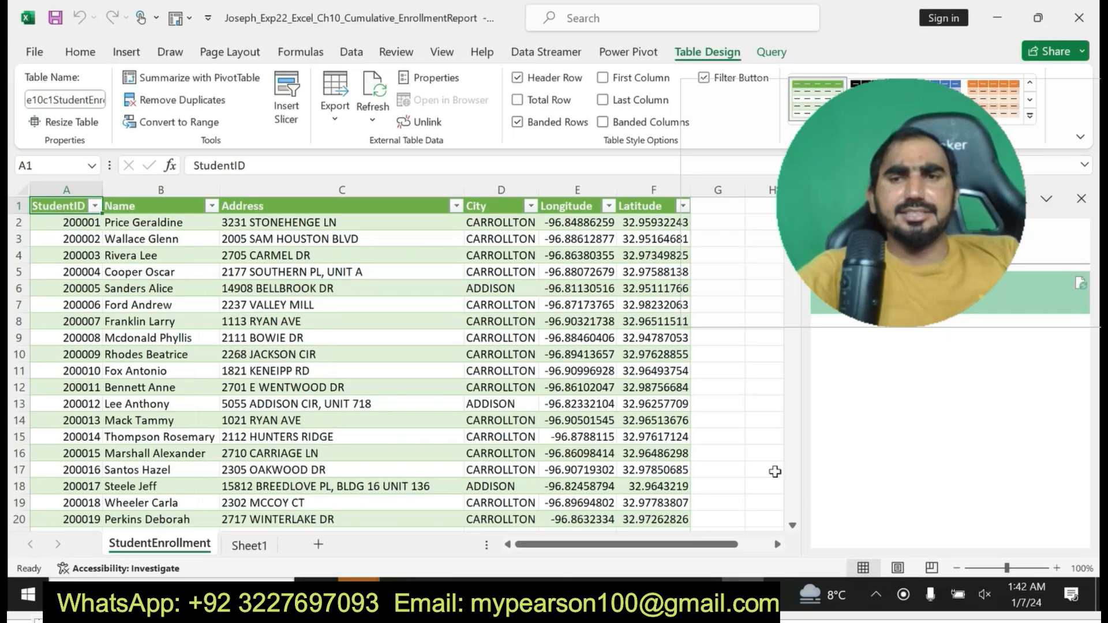
Return to the Word instructions, undo the bold on step 3, and select the beginning of the step 4 instruction.
key(alt+Tab)
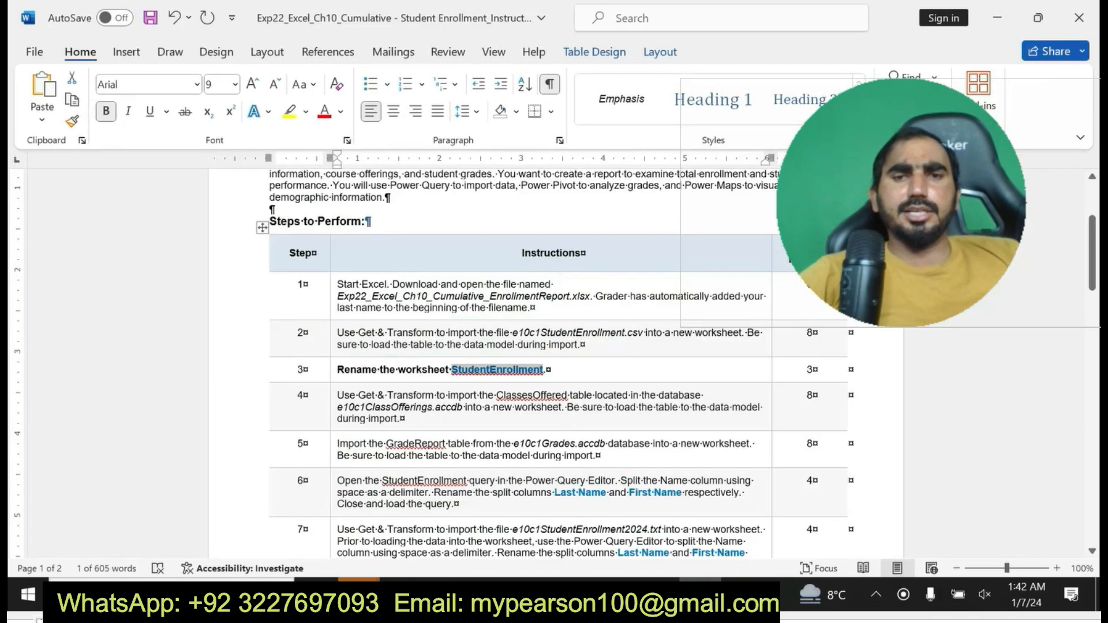
drag(339, 398, 422, 413)
key(ctrl+z)
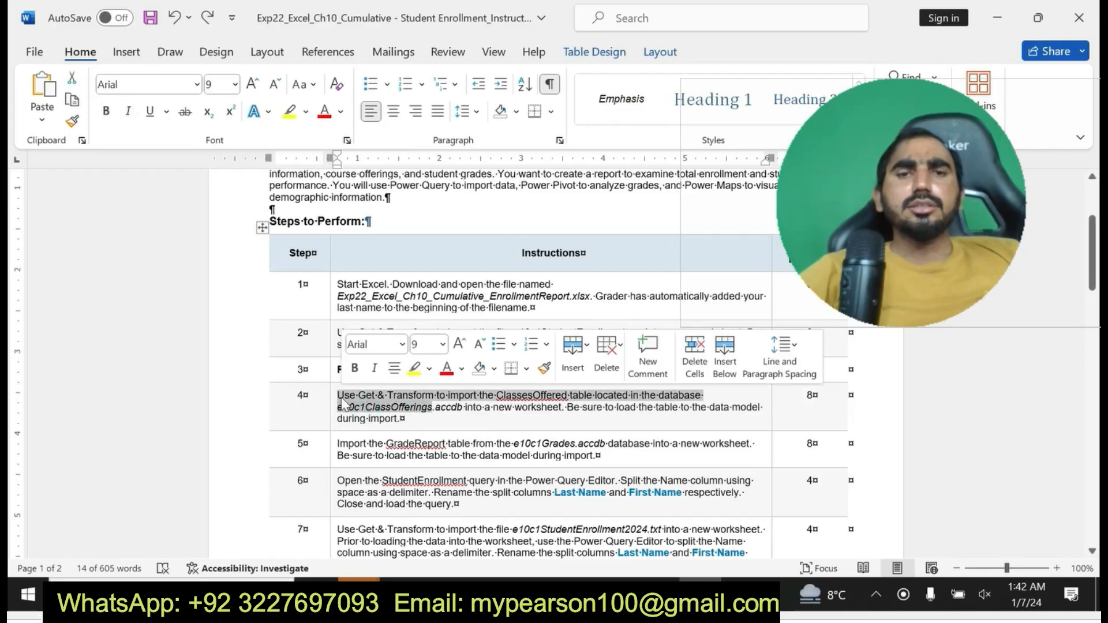
Highlight the step 4 instruction about importing the ClassesOffered table in yellow and make it bold.
click(369, 411)
drag(337, 396, 403, 418)
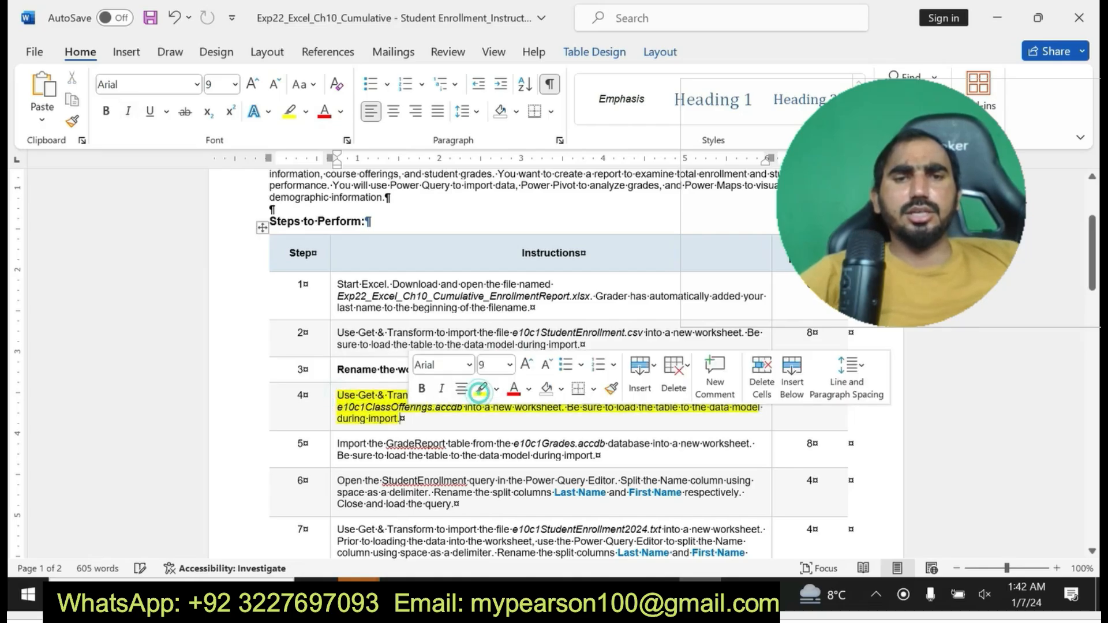
click(480, 388)
click(340, 396)
drag(340, 396, 406, 420)
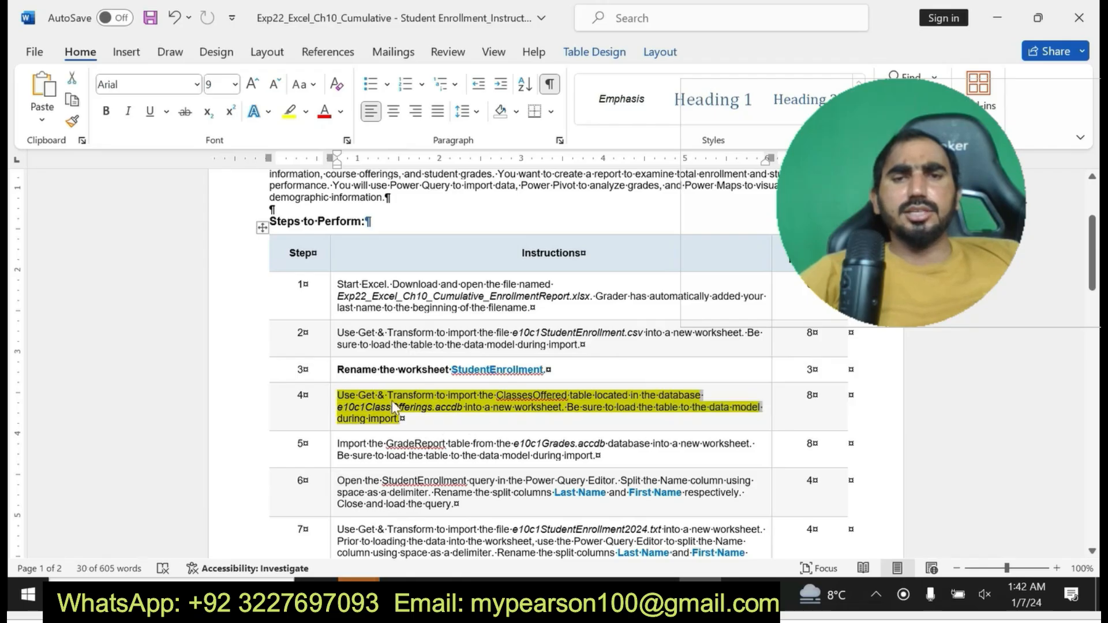
click(106, 112)
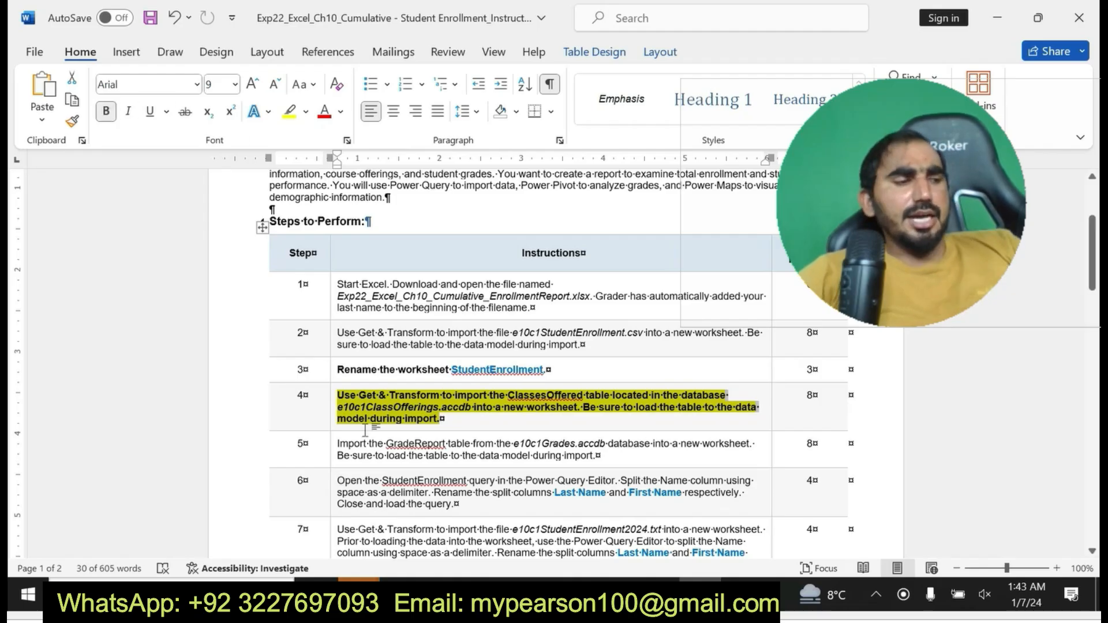
click(369, 408)
drag(337, 394, 746, 431)
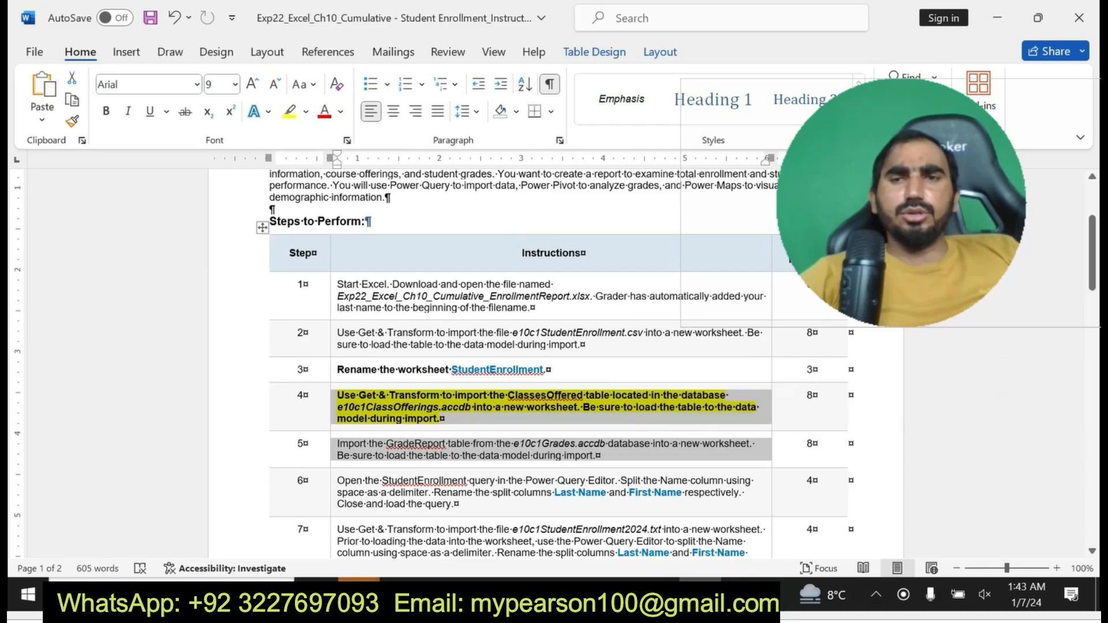
Switch to Excel and start importing data from a Microsoft Access database.
key(alt+Tab)
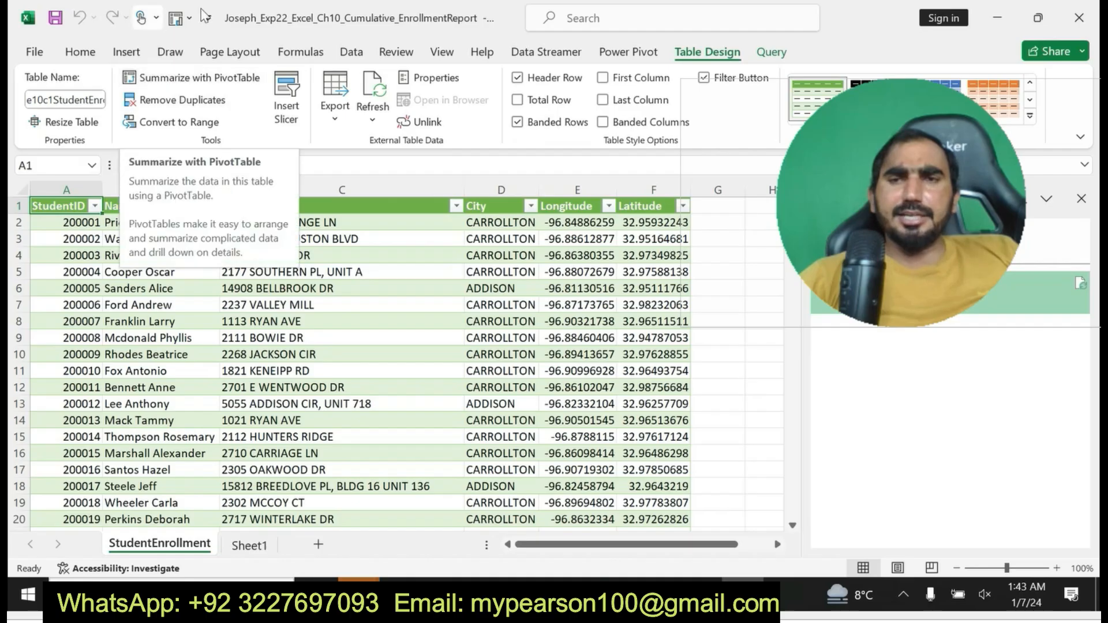
click(351, 52)
click(42, 104)
mouse_move(98, 185)
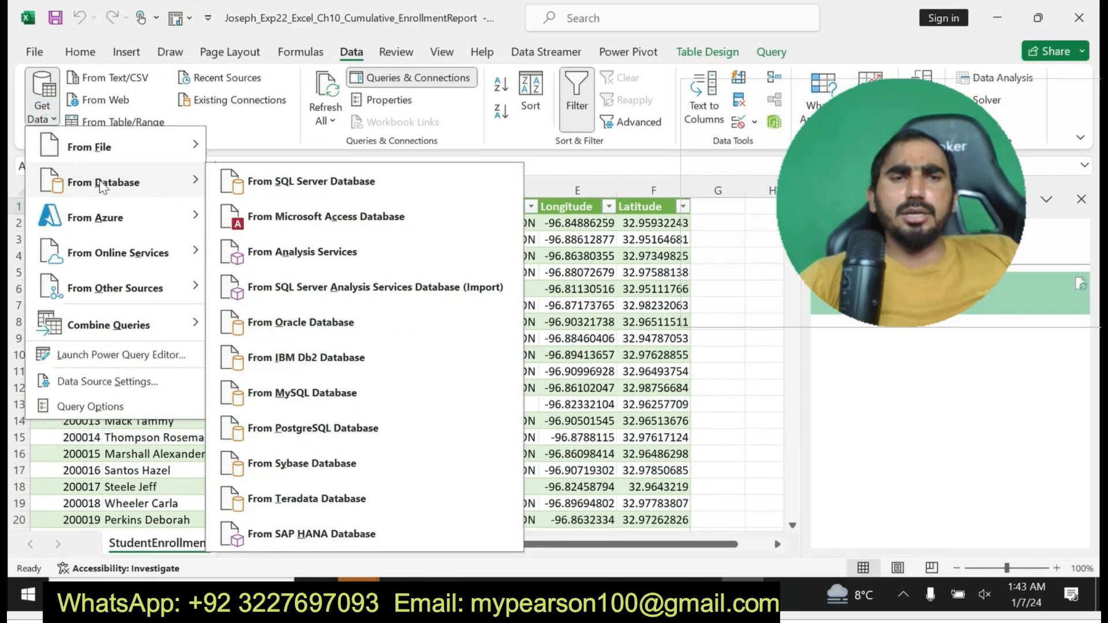
click(282, 224)
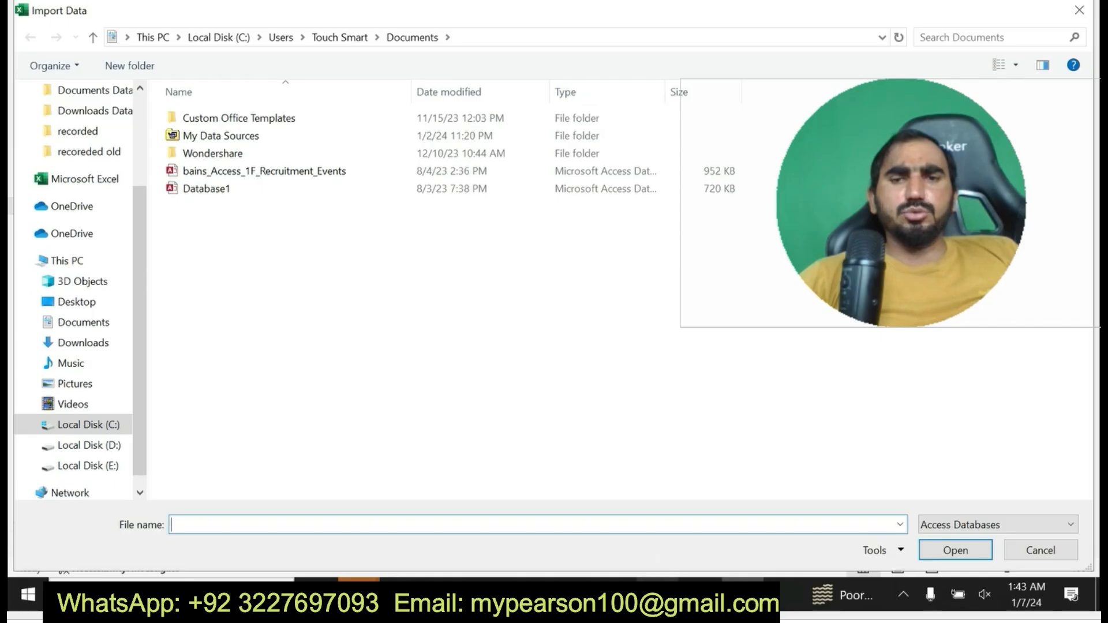
Switch to the Student Enrollment ZIP archive and open e10c1ClassOfferings.accdb from it in Access.
click(658, 596)
click(290, 437)
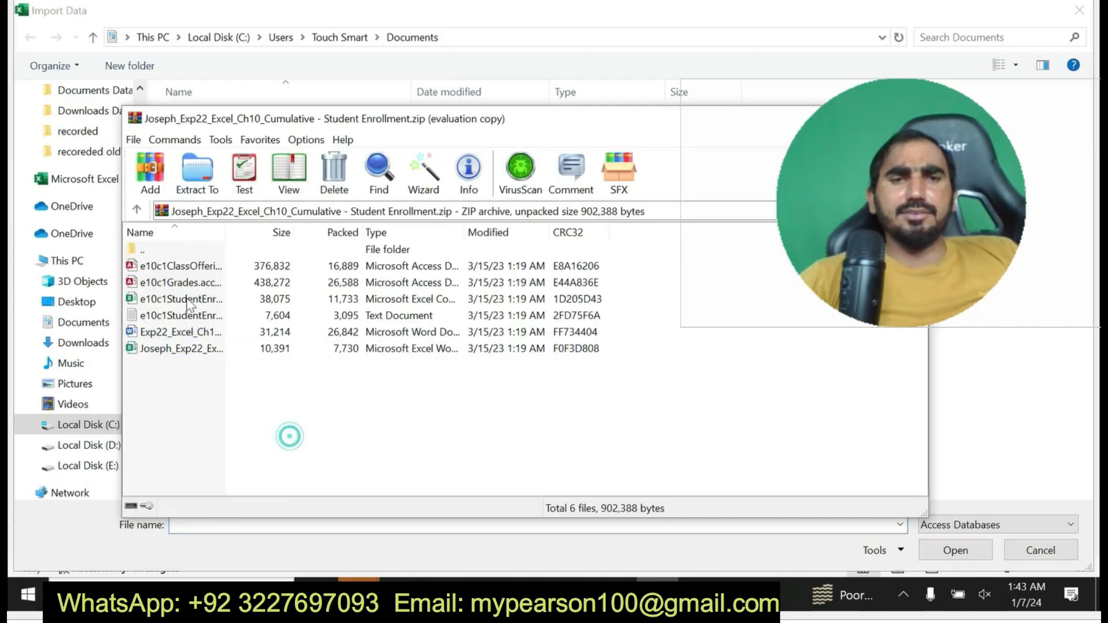
click(198, 268)
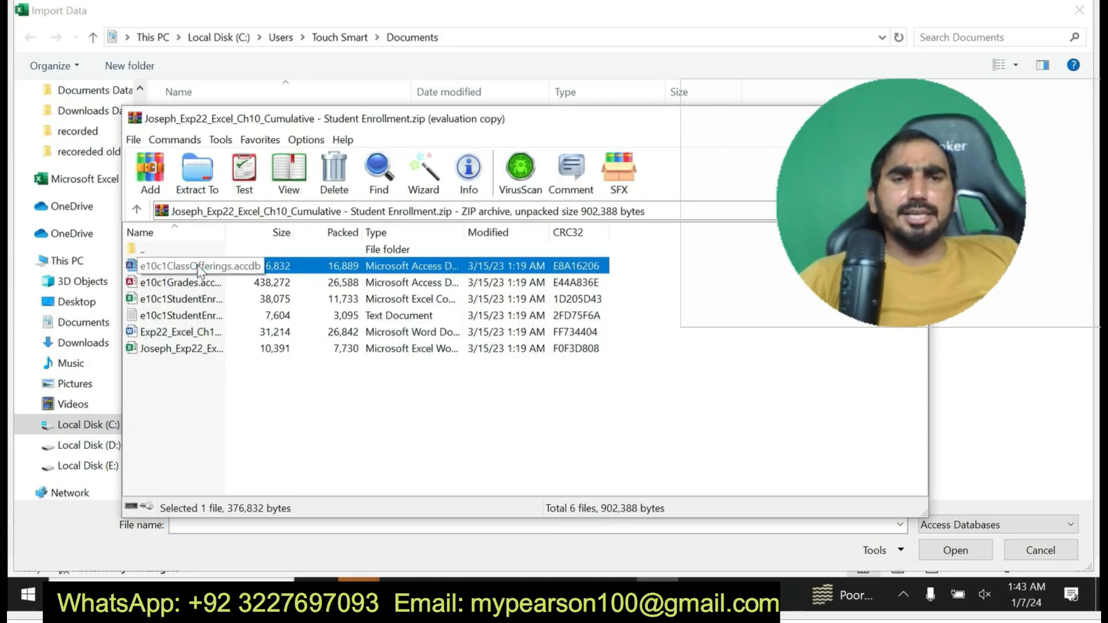
double_click(198, 266)
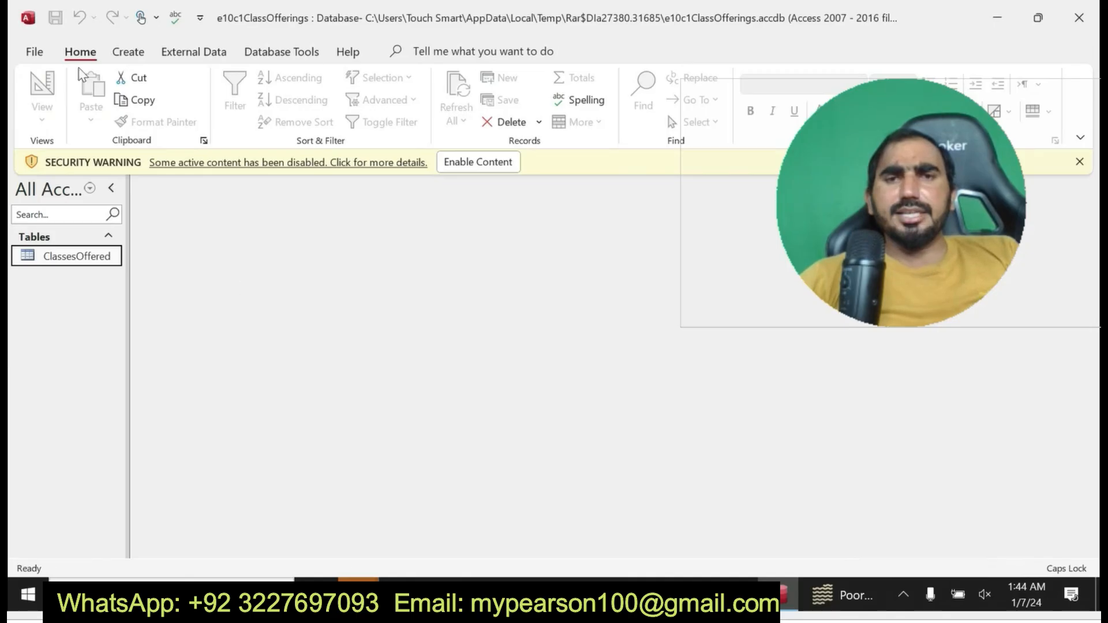
Save the database in Access Database format as e10c1ClassOfferings in the Documents folder, declining to update the archive.
click(34, 53)
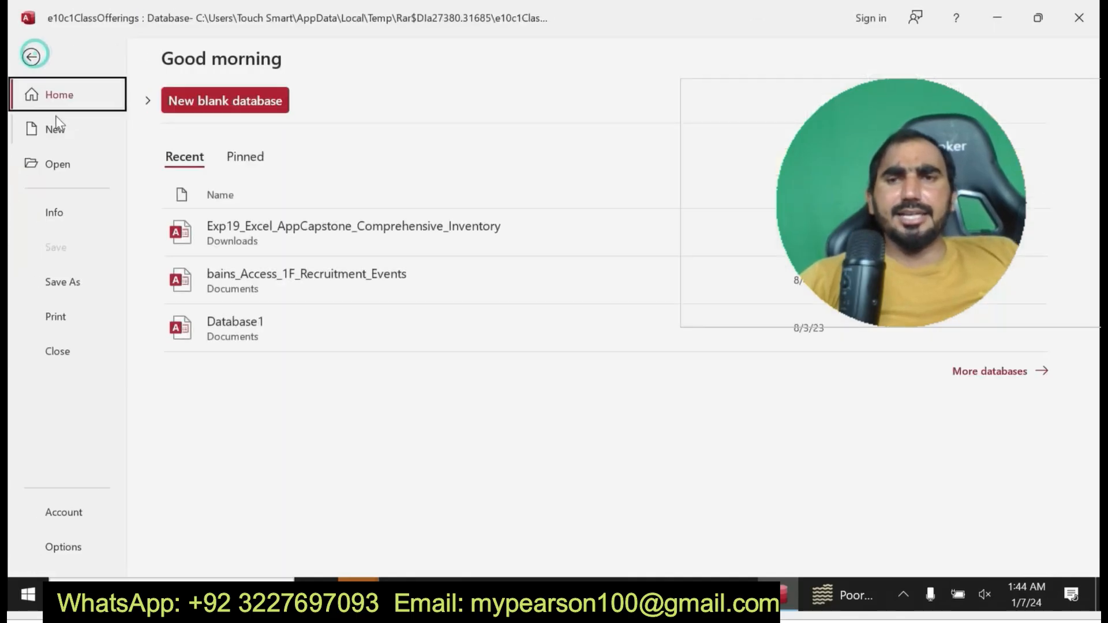
click(64, 284)
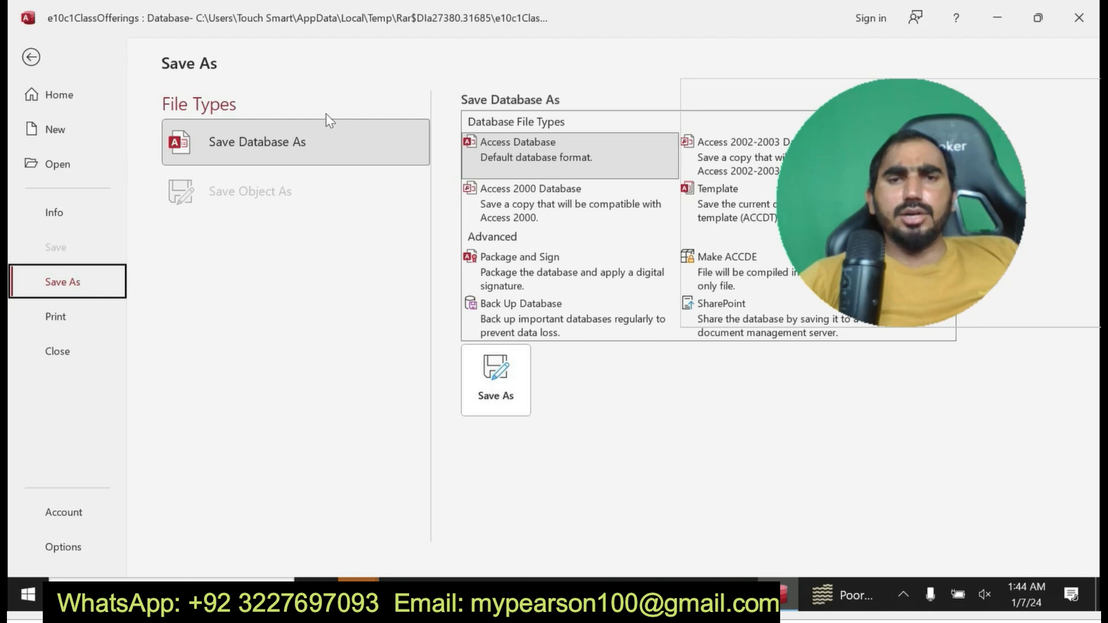
click(325, 141)
click(493, 383)
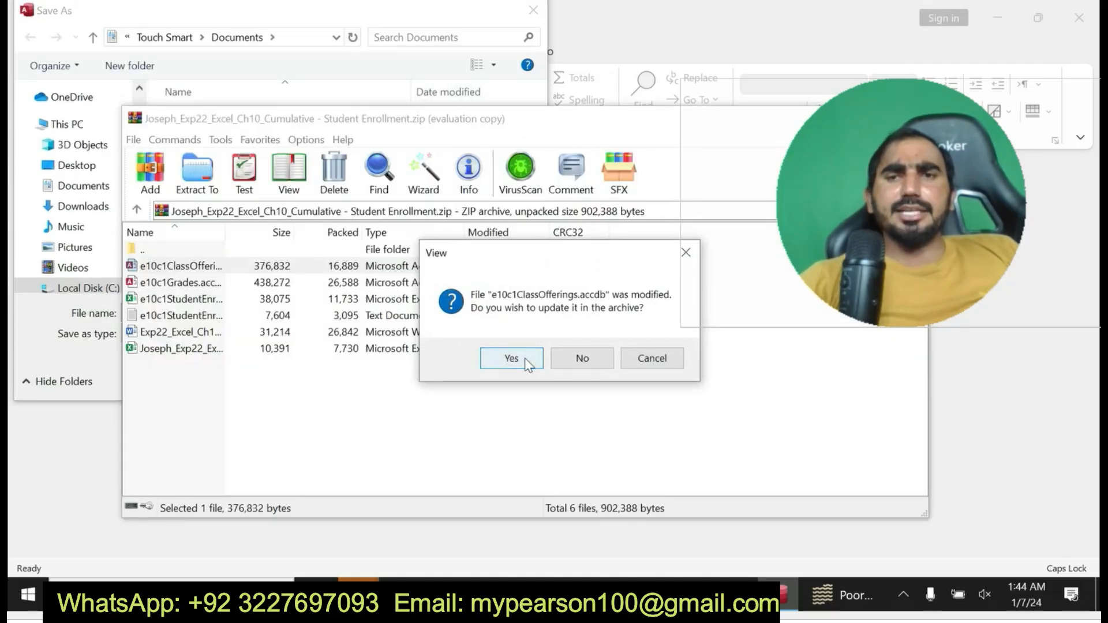
click(596, 361)
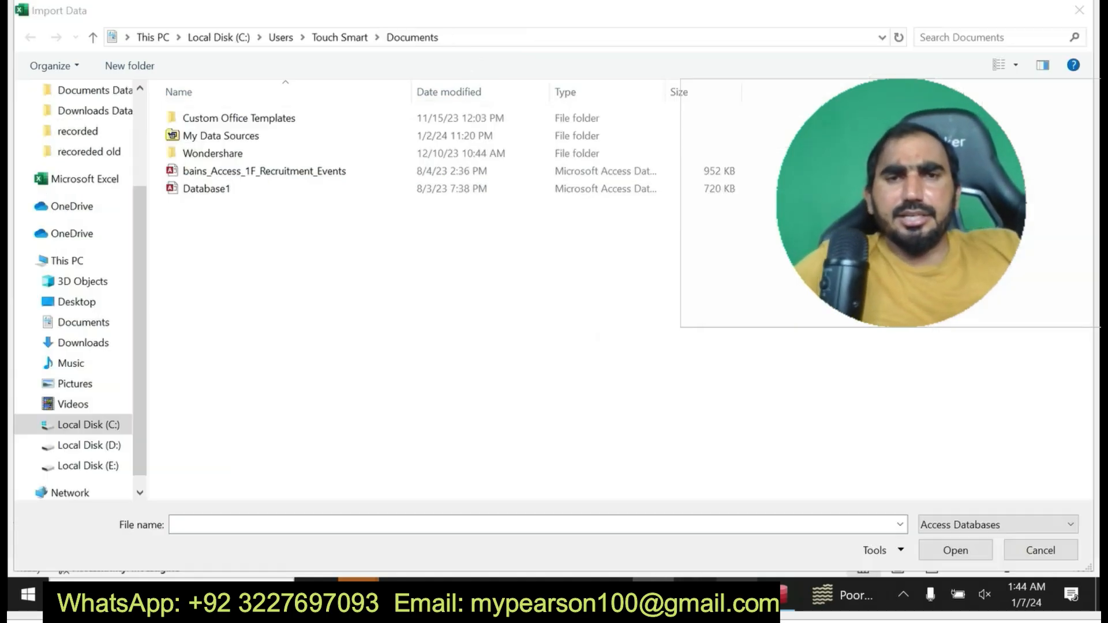
click(103, 114)
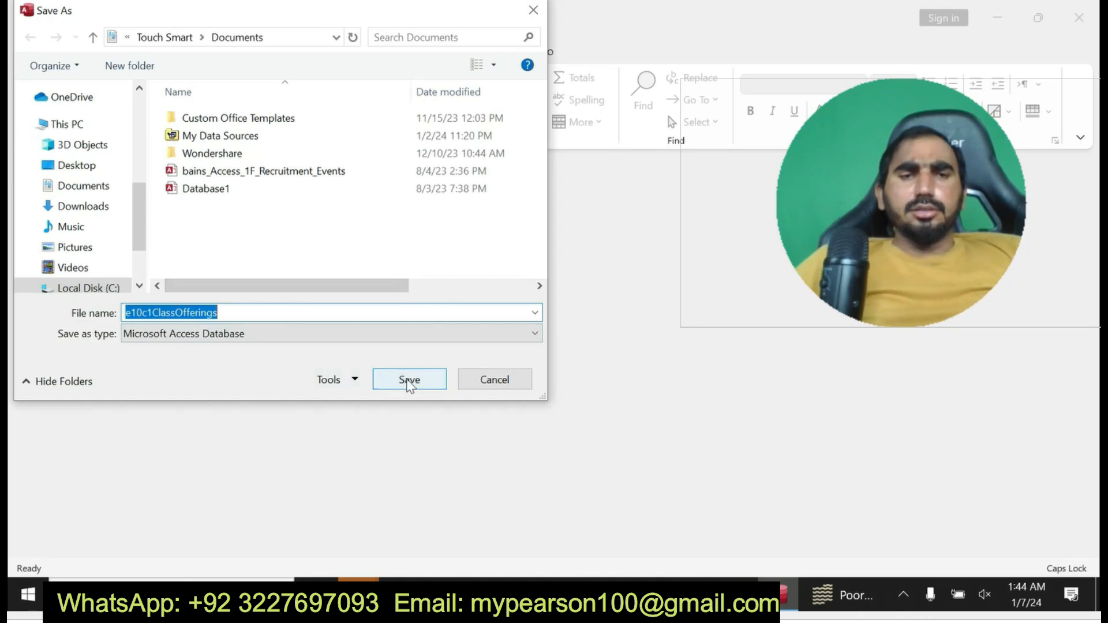
click(406, 383)
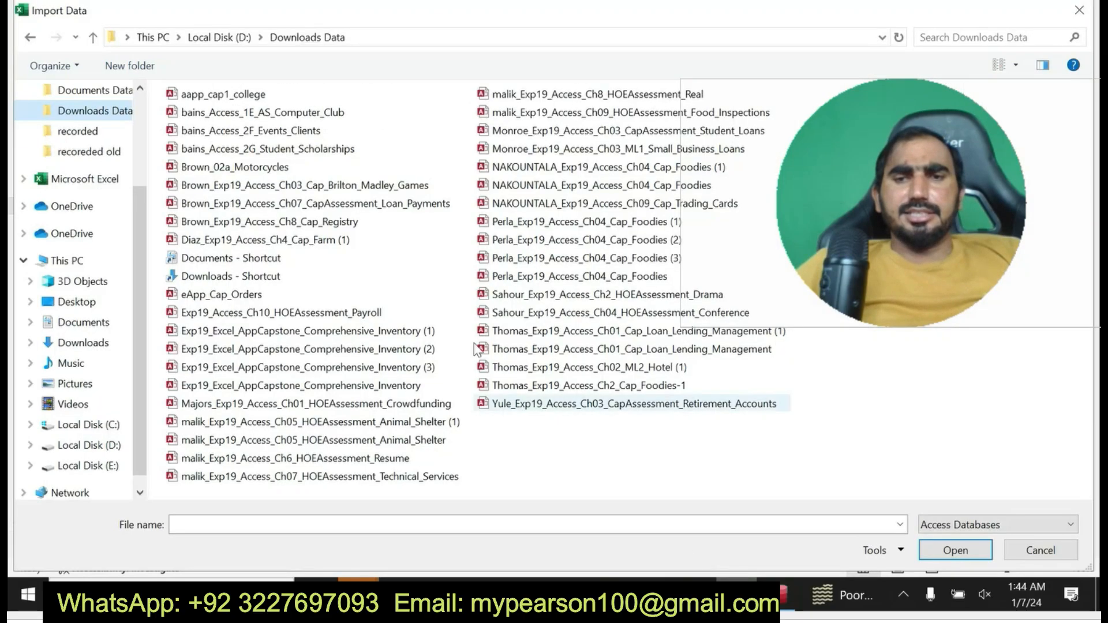
click(87, 152)
click(105, 426)
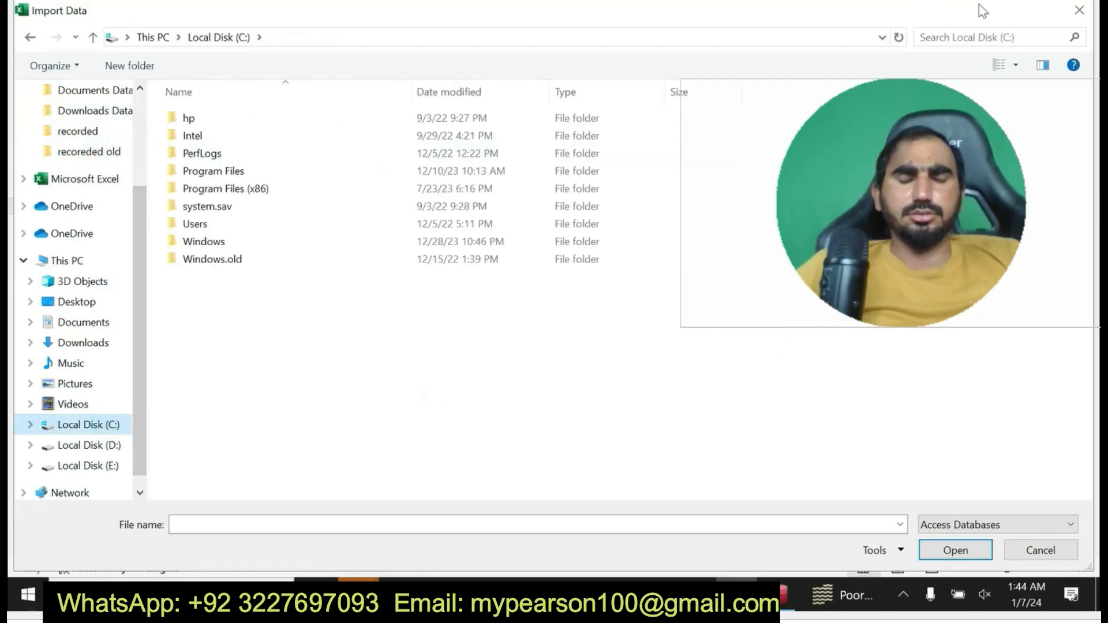
click(1076, 15)
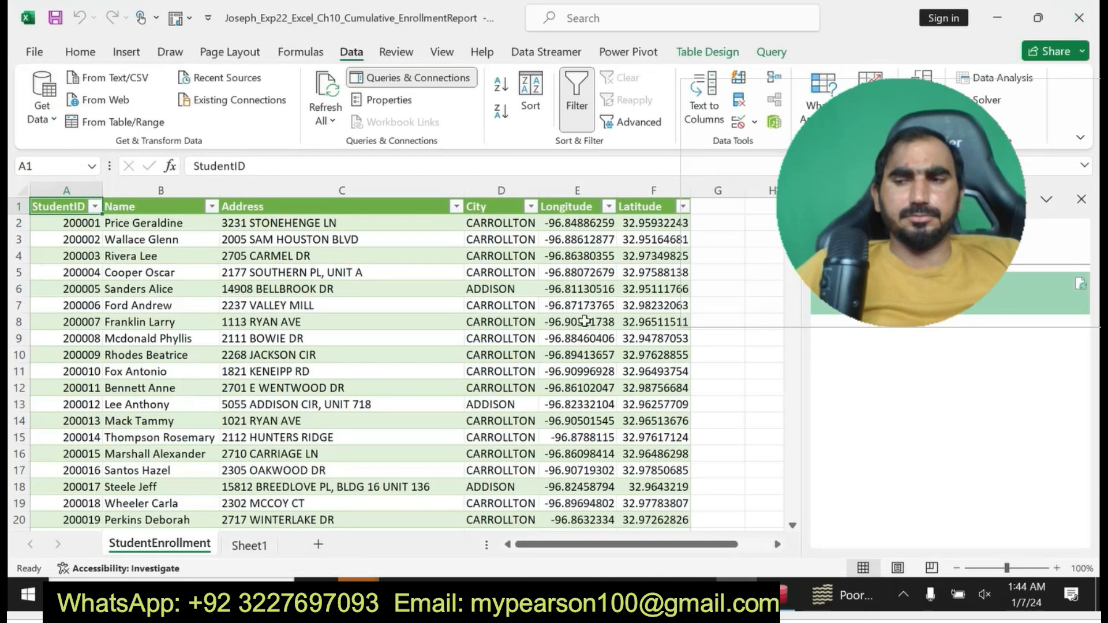
Start an import from a Microsoft Access database in Excel and look through Desktop and Downloads for e10c1ClassOfferings.
click(39, 110)
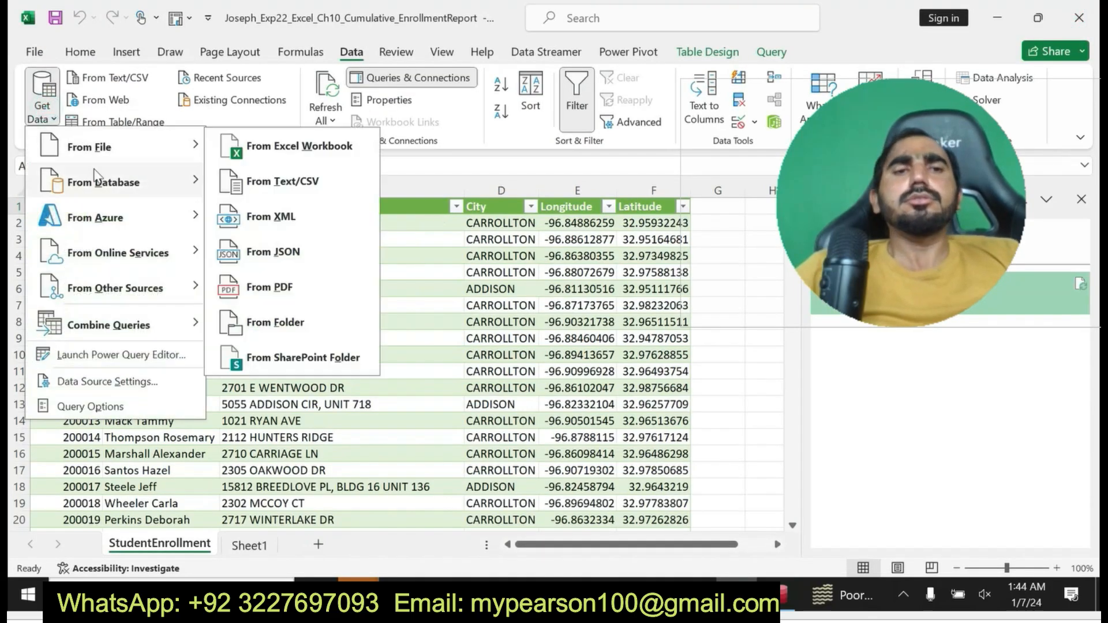
mouse_move(99, 183)
click(262, 212)
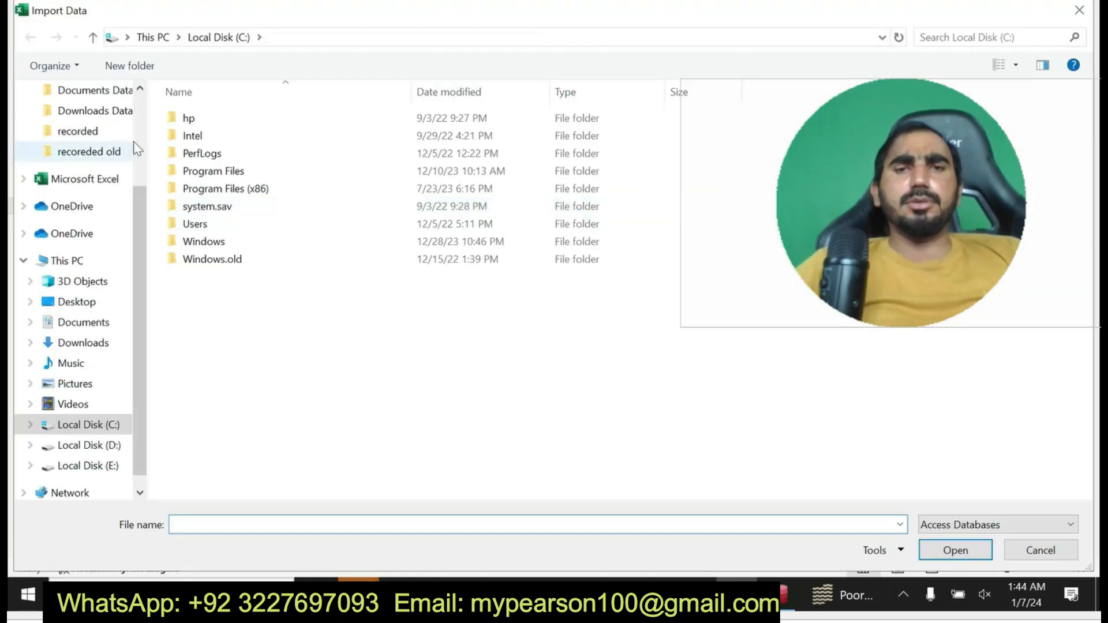
click(137, 118)
click(101, 123)
click(101, 151)
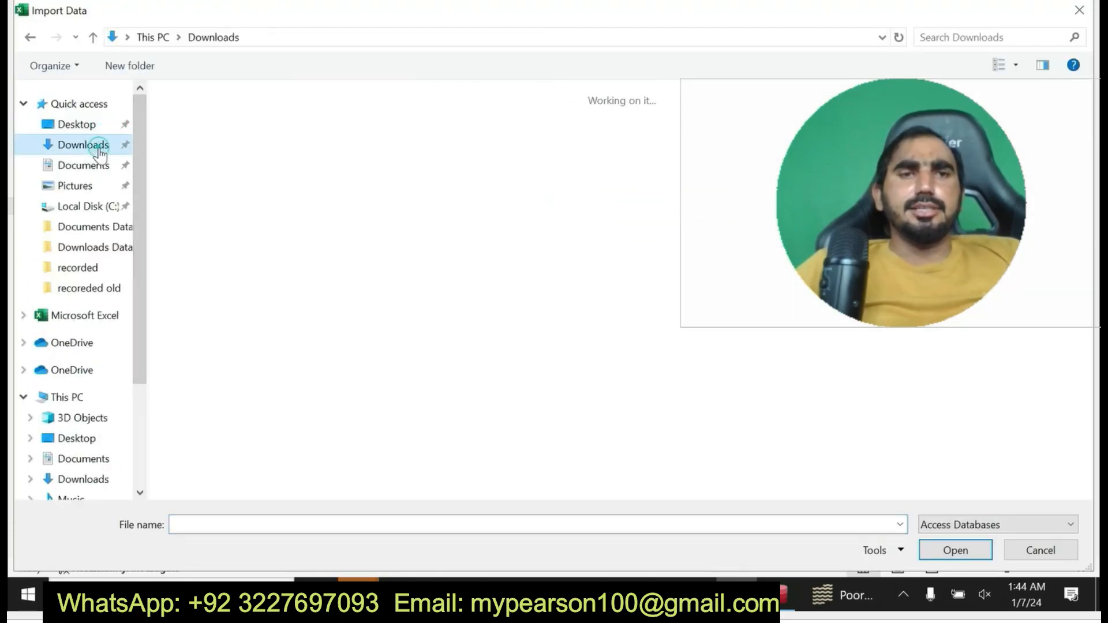
click(100, 128)
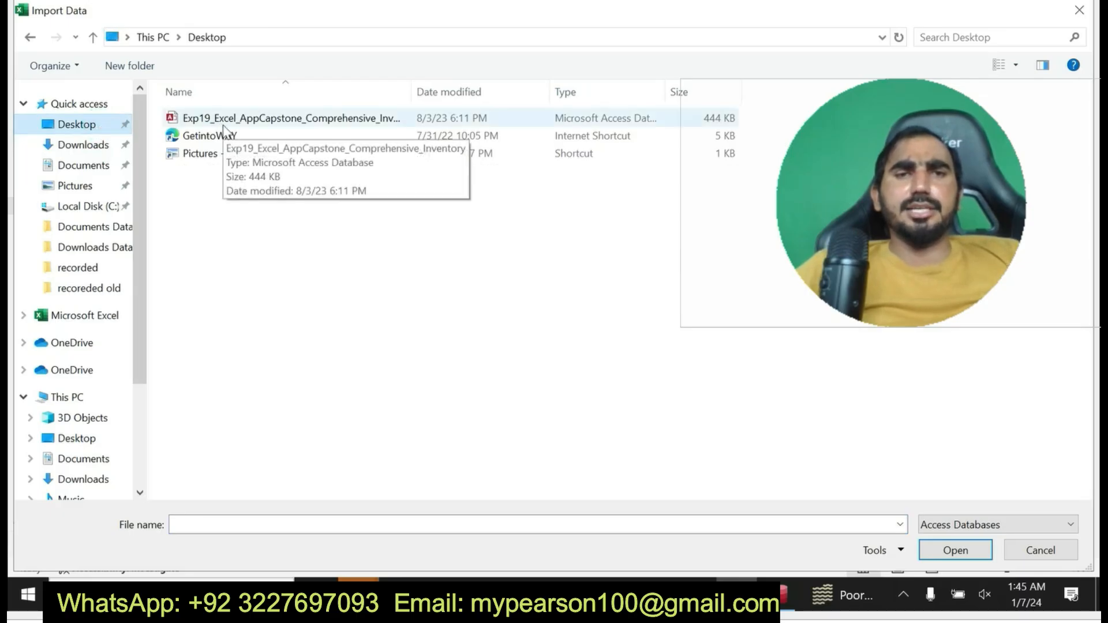
click(106, 147)
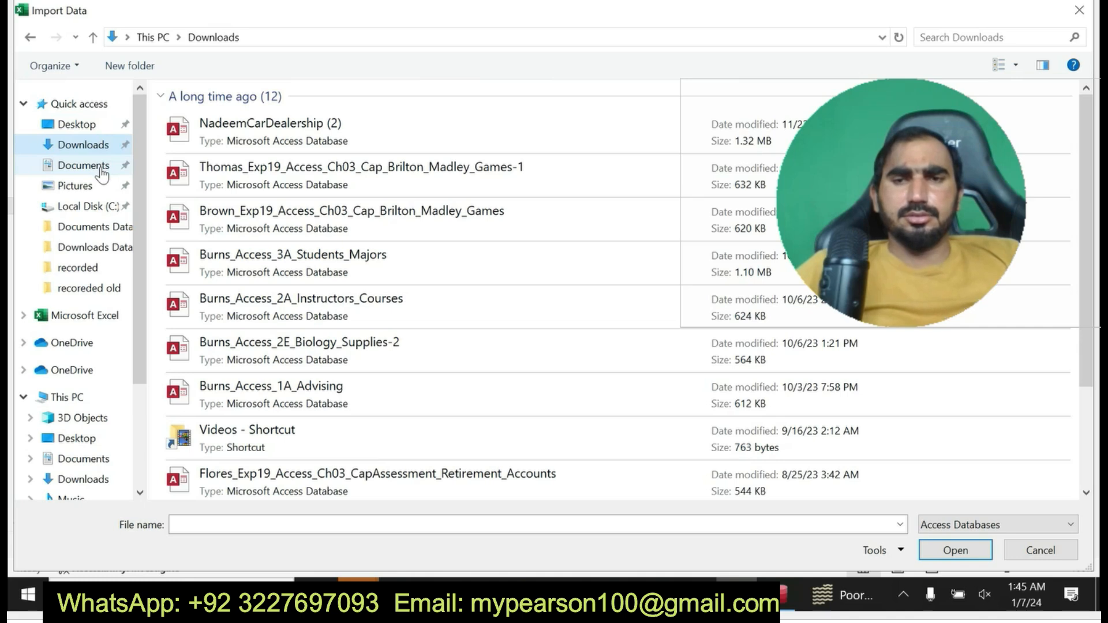
drag(1090, 345, 1088, 458)
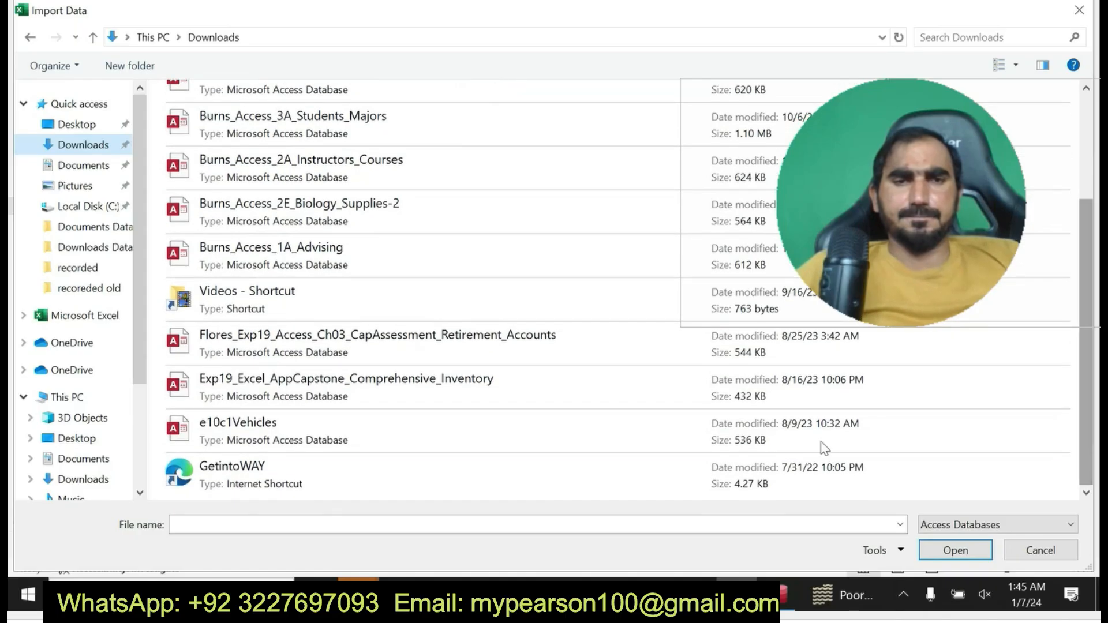
Import the ClassesOffered table from the e10c1ClassOfferings database in the Documents folder into a new worksheet.
click(55, 165)
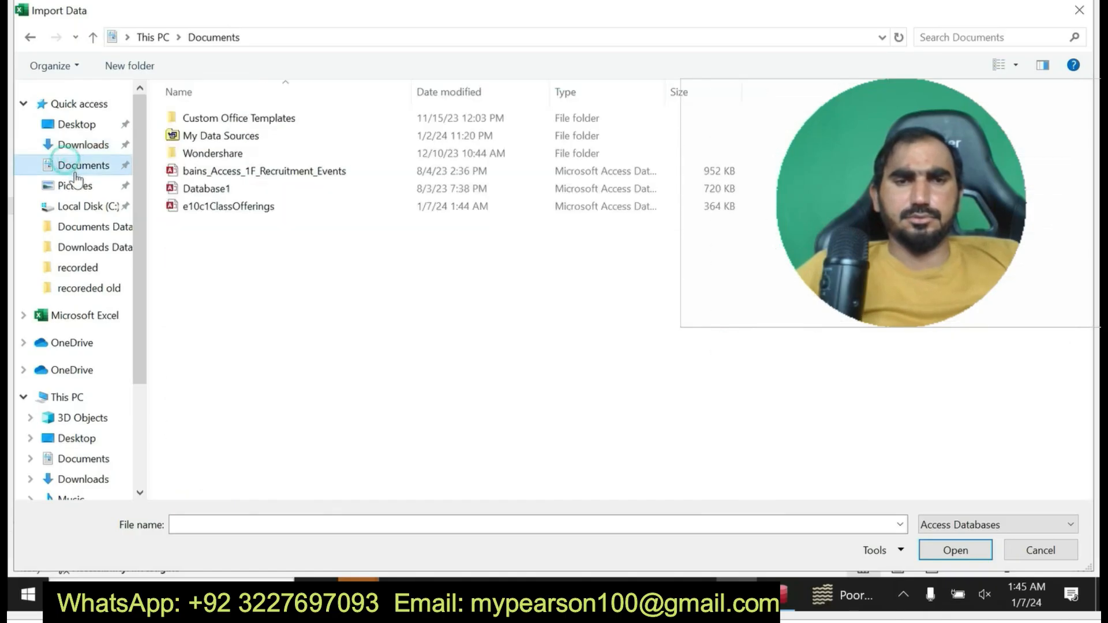
double_click(208, 211)
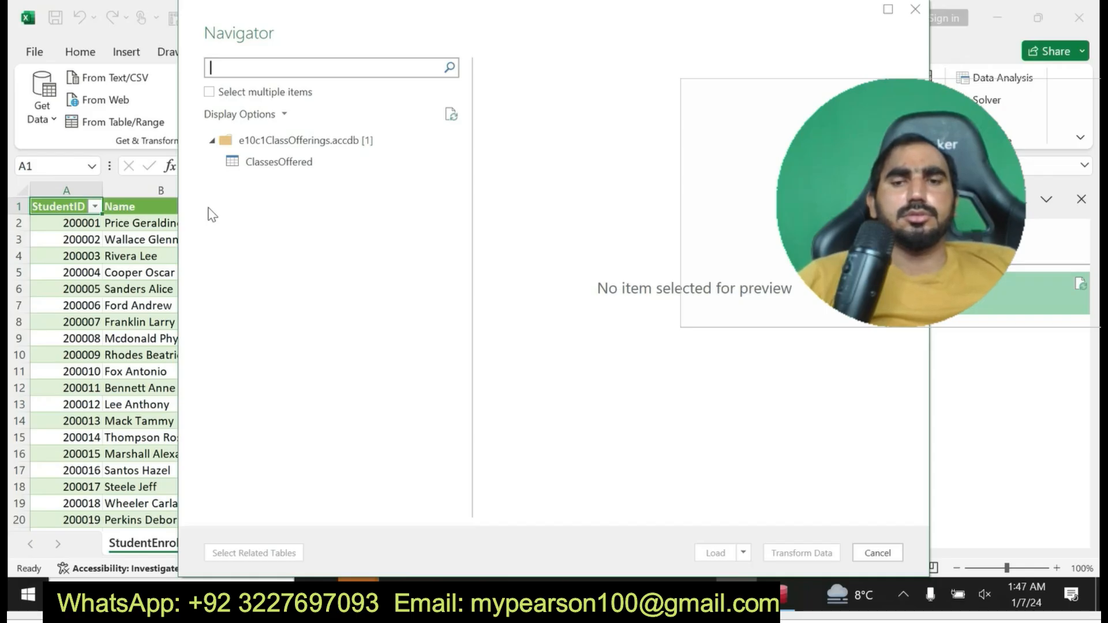
click(261, 163)
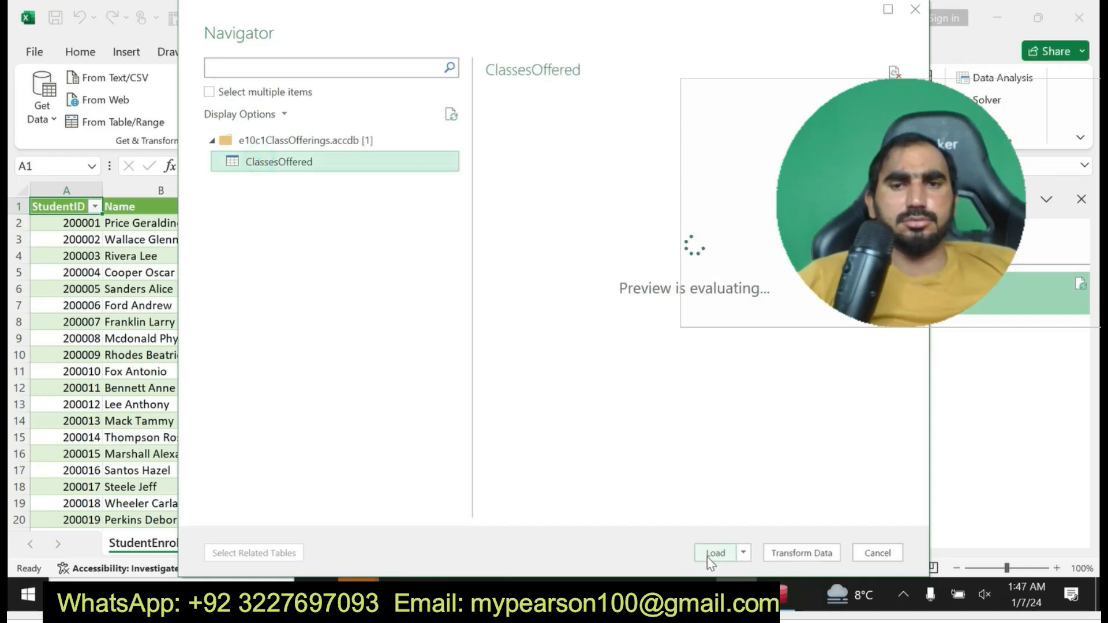
click(713, 553)
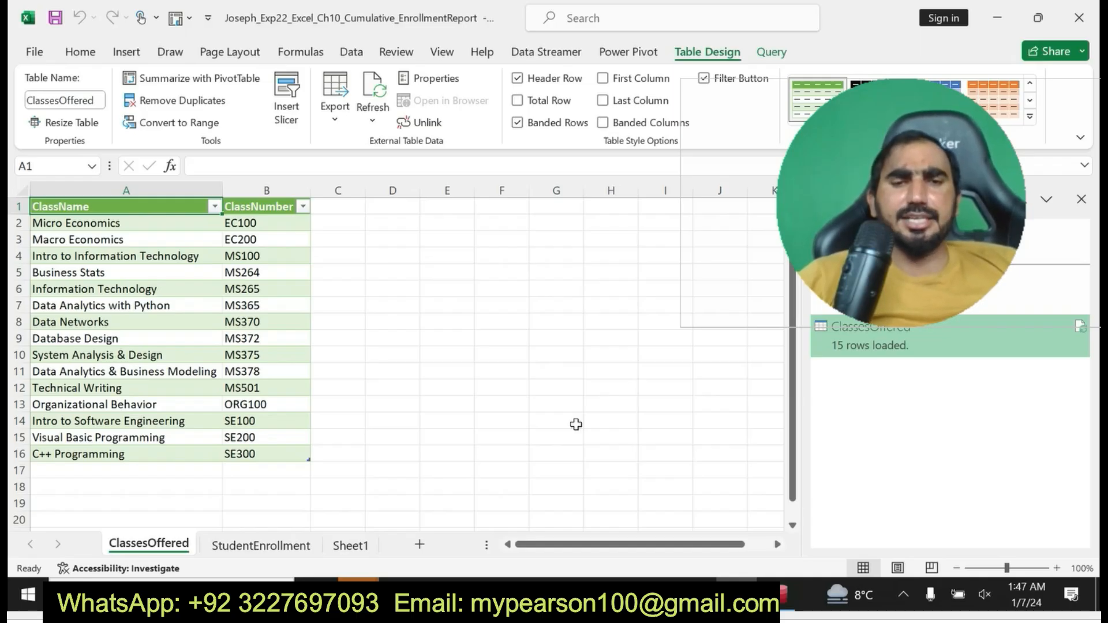
Return to the Word instructions and undo the bold and yellow highlighting on step 4.
click(696, 595)
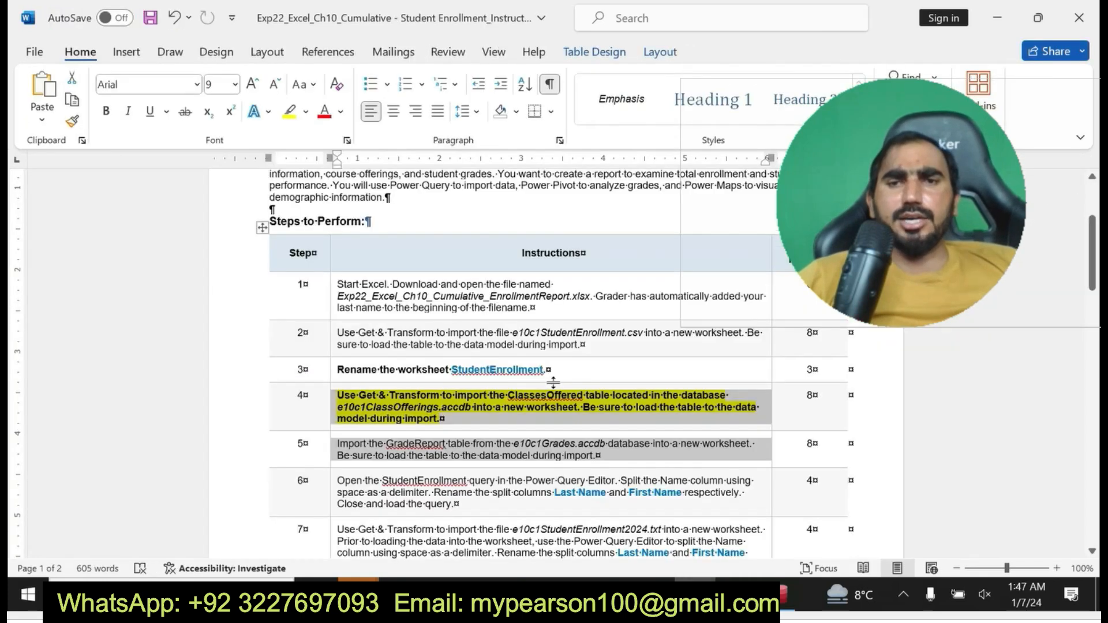
click(394, 452)
key(ctrl+z)
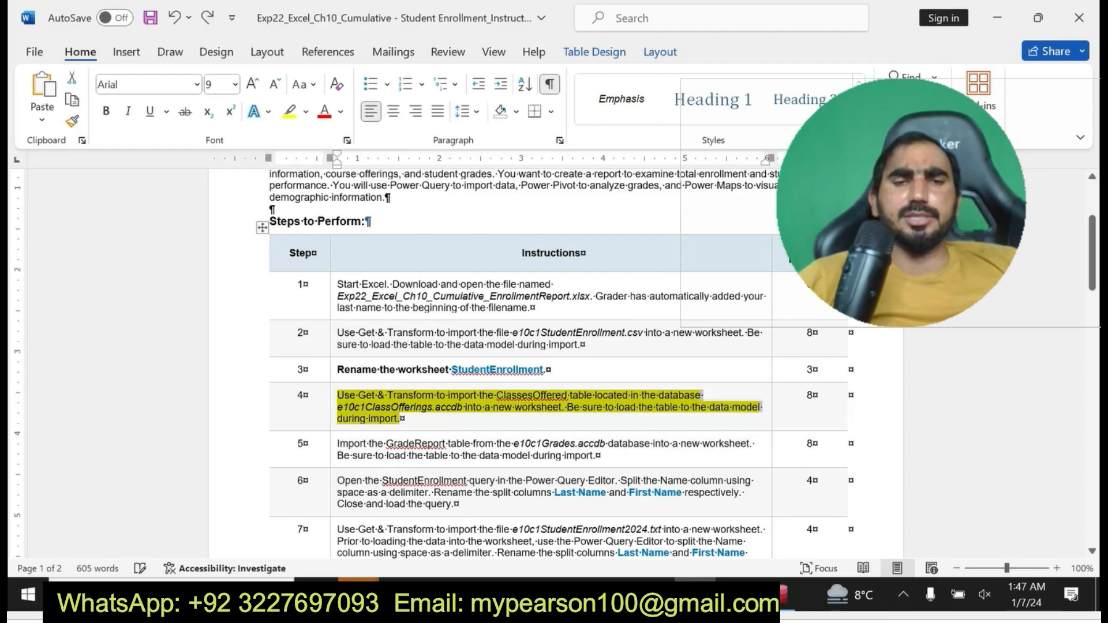
key(ctrl+z)
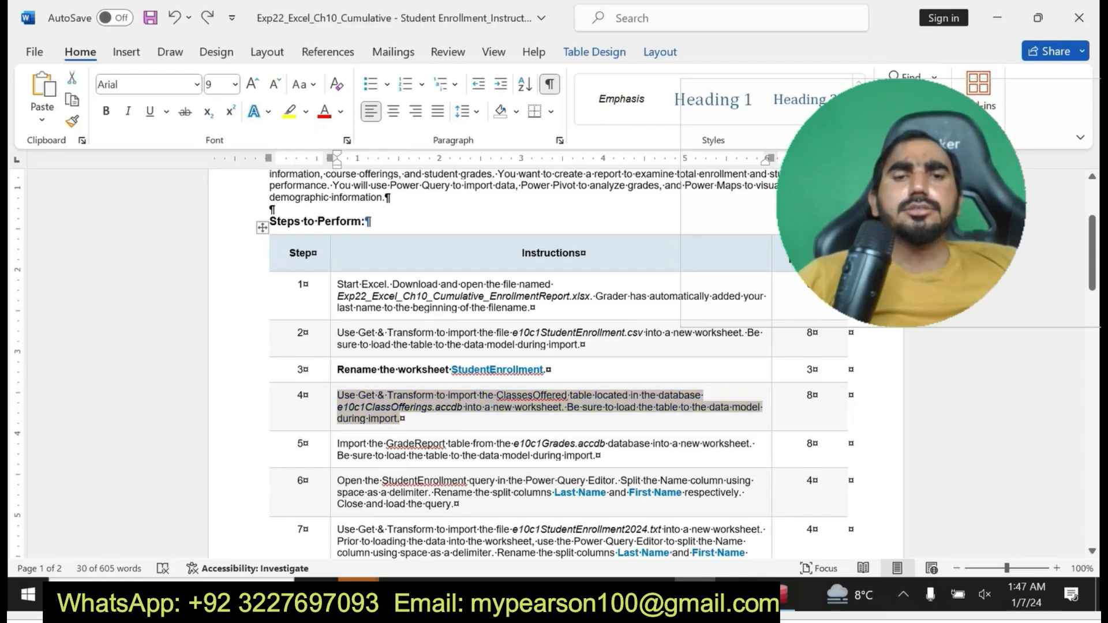
Dismiss the archive update prompt, open e10c1Grades.accdb from the ZIP archive, and close the e10c1ClassOfferings database.
click(701, 595)
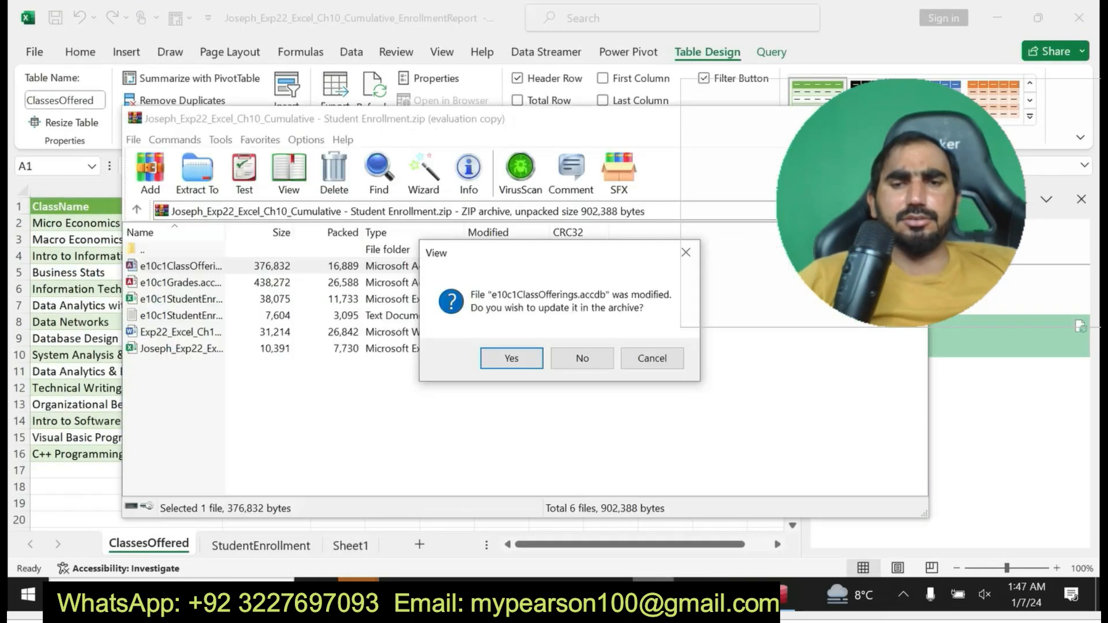
click(685, 252)
double_click(196, 283)
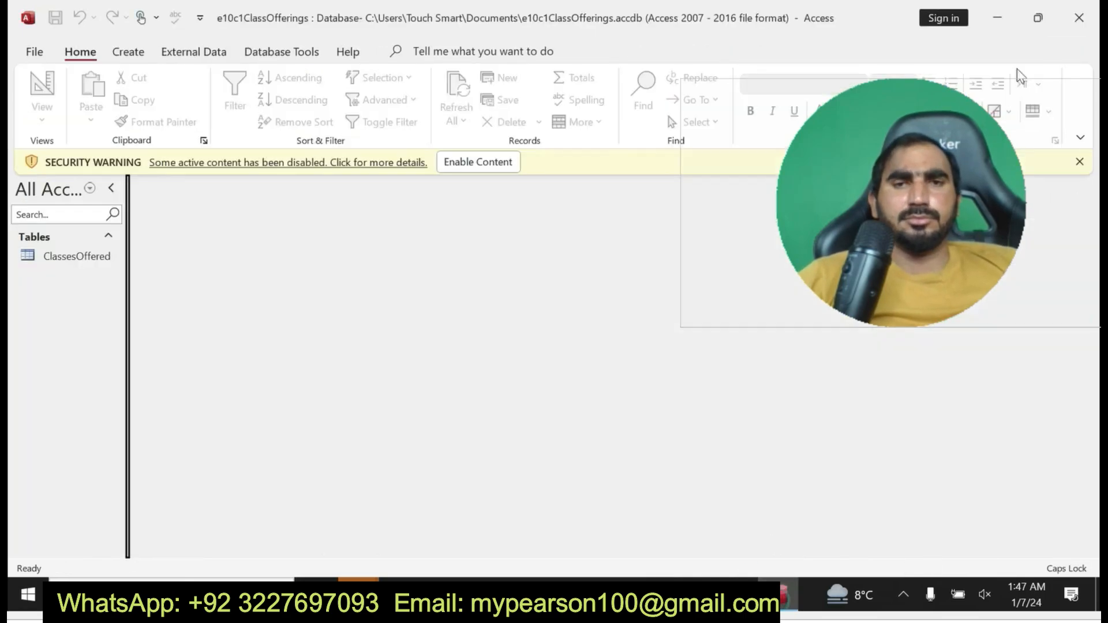
click(1078, 18)
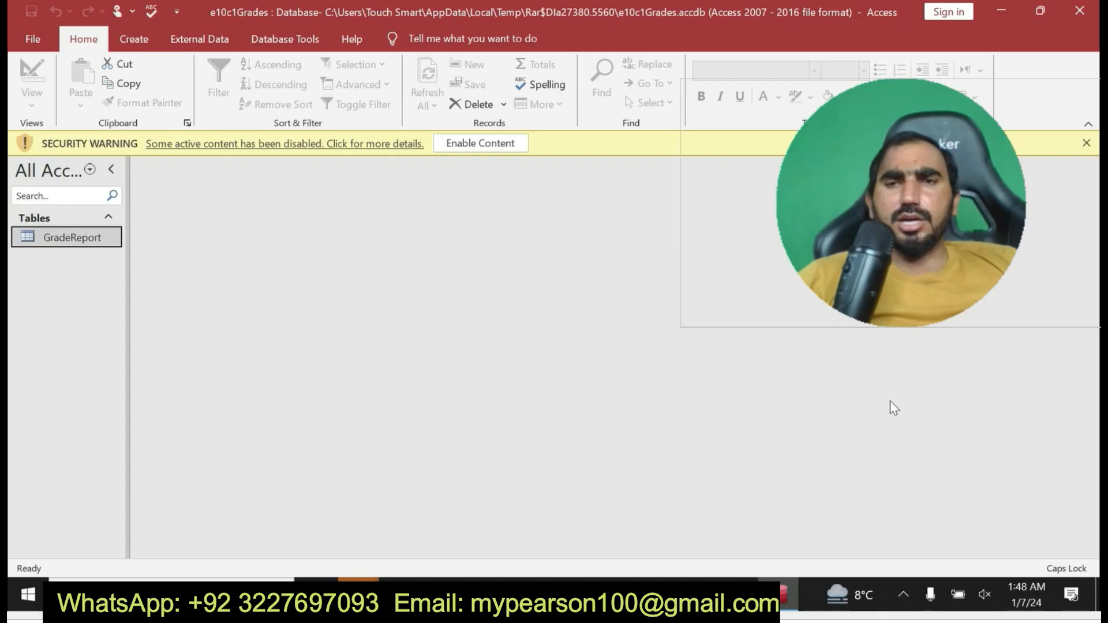
Save a copy of the e10c1Grades database as an Access Database in the Documents folder.
click(32, 41)
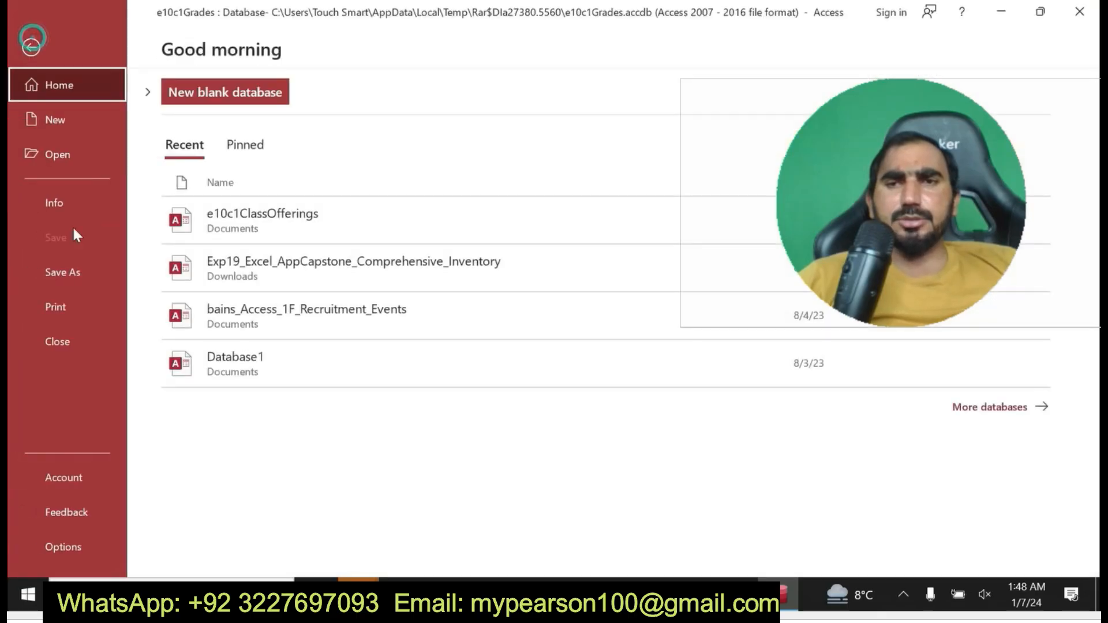
click(71, 281)
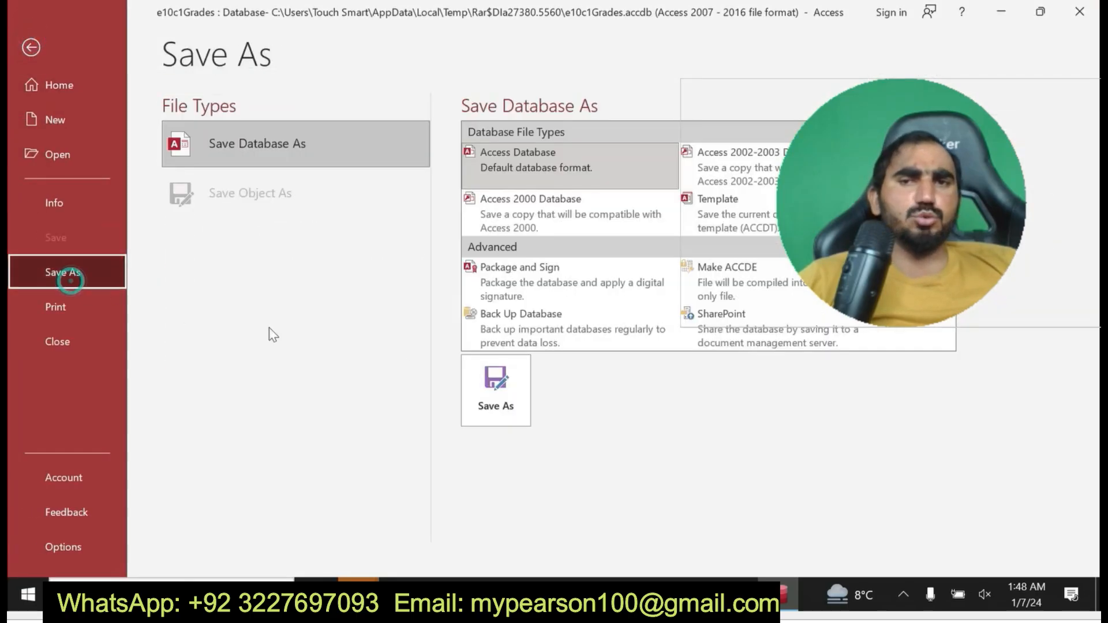
click(248, 142)
click(512, 394)
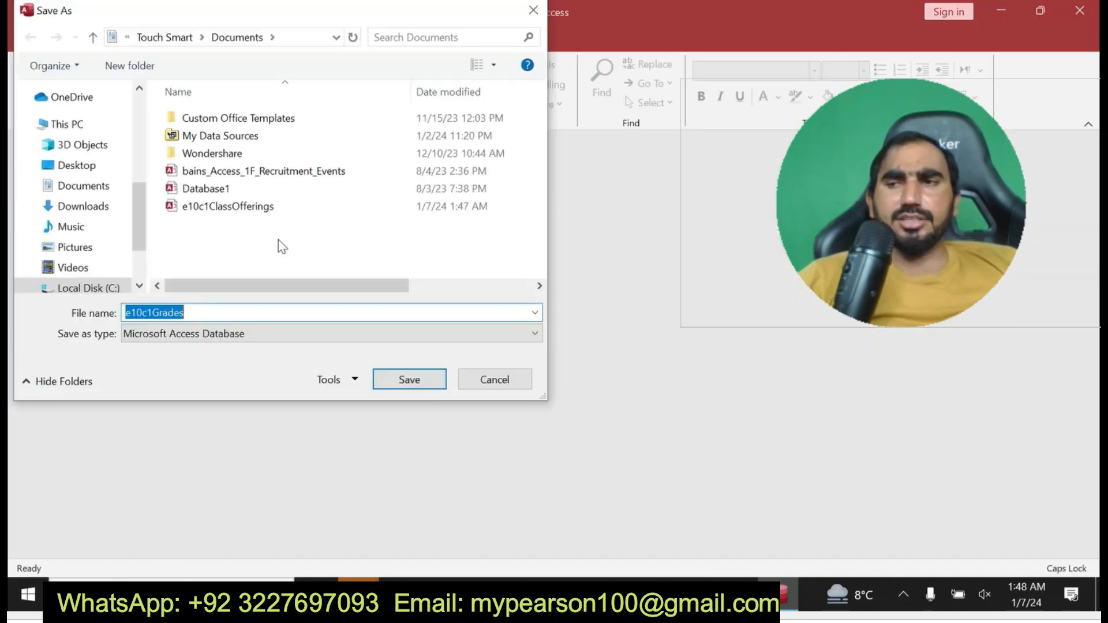
click(398, 382)
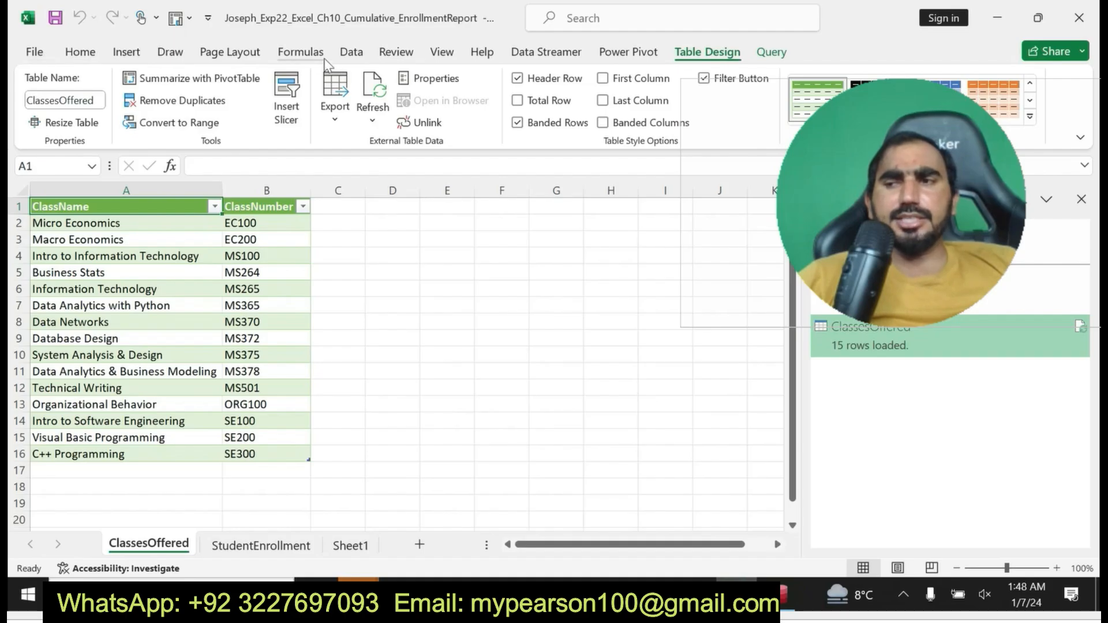
In Excel, import the GradeReport table from the e10c1Grades Access database in Documents into a new worksheet.
click(352, 53)
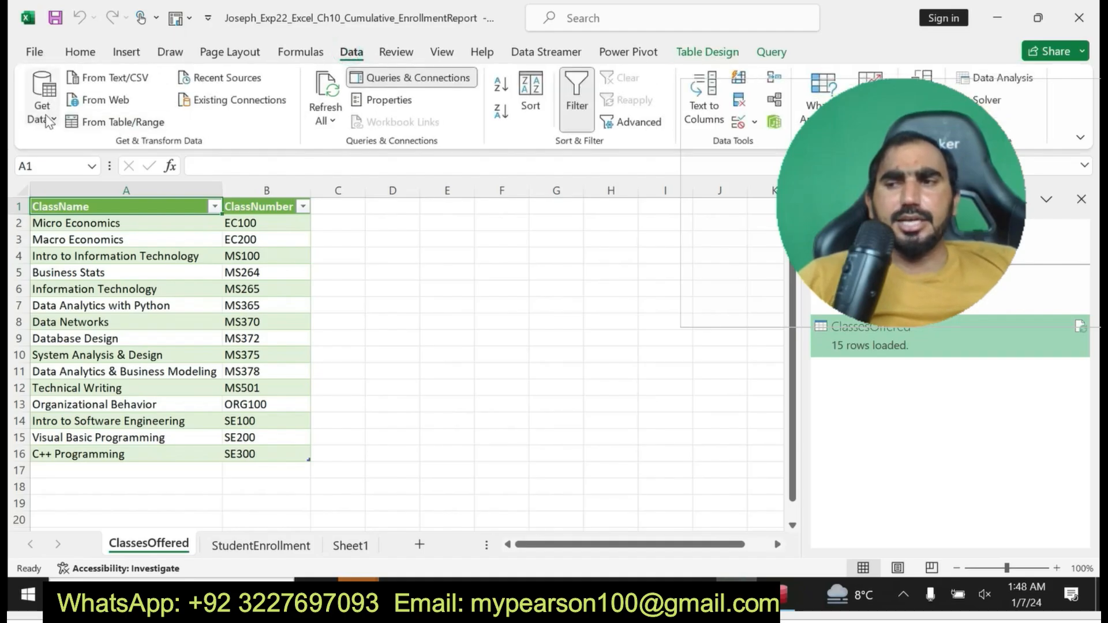
click(46, 113)
mouse_move(112, 193)
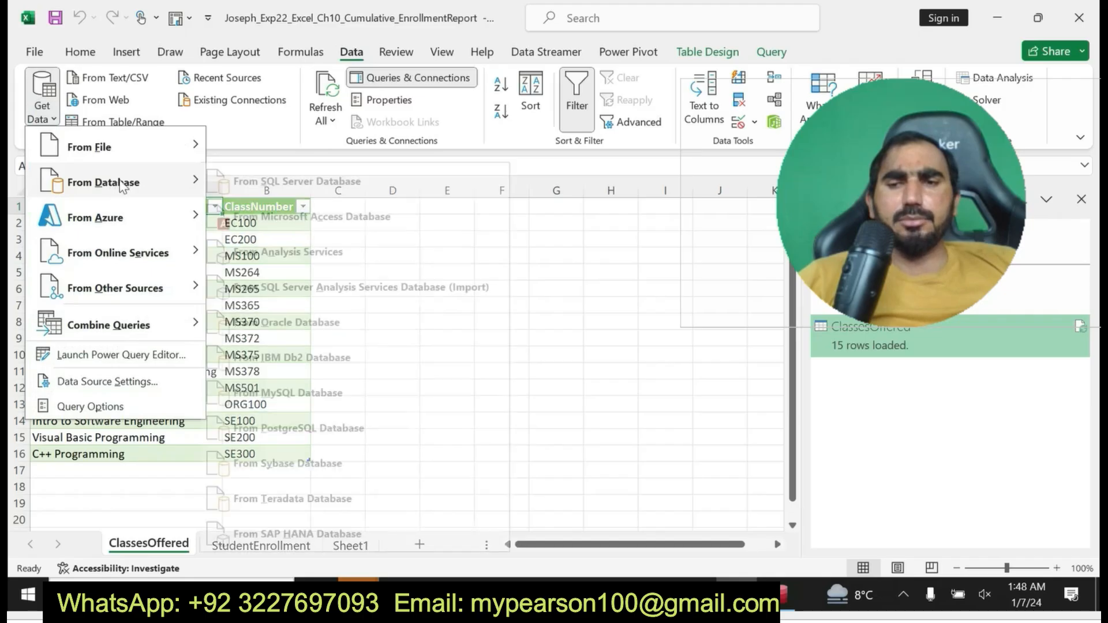
click(271, 215)
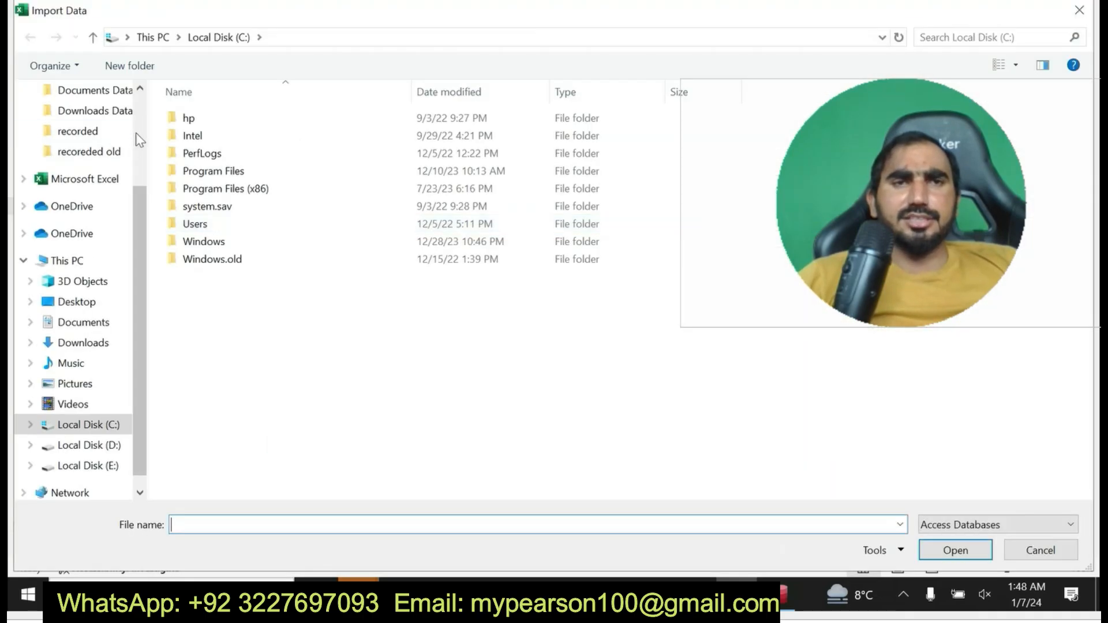
click(109, 111)
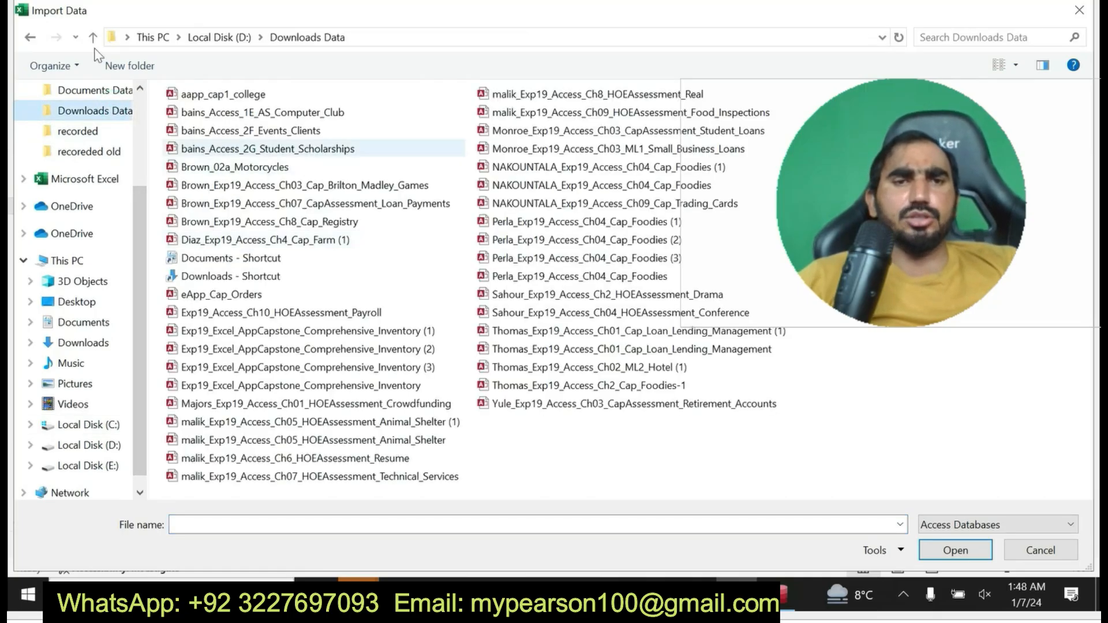
scroll(111, 133, up, 3)
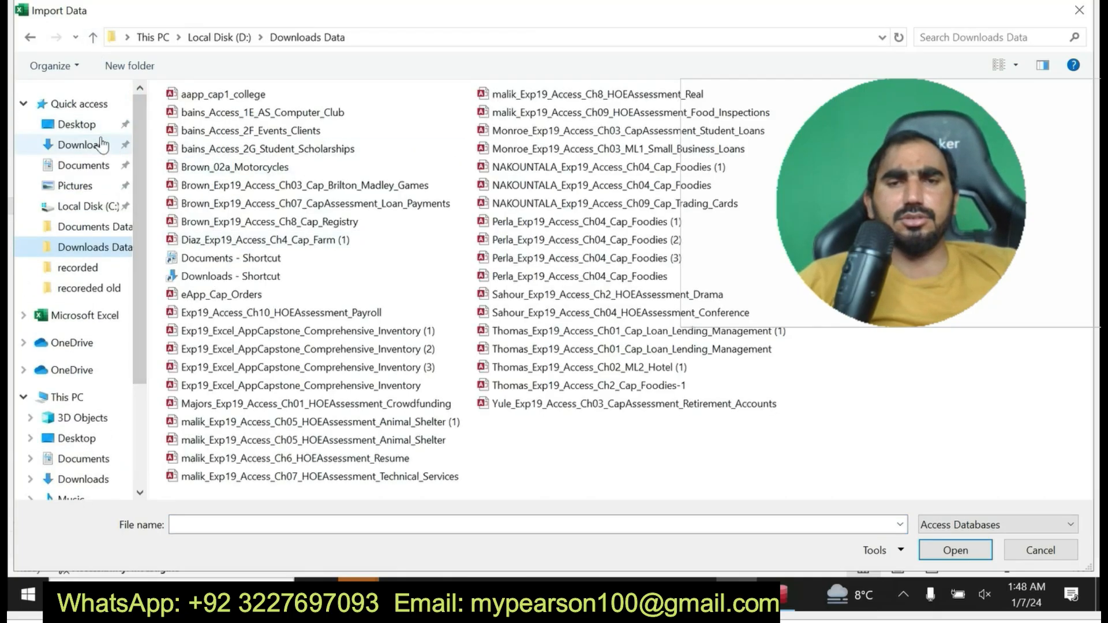
click(98, 145)
click(95, 167)
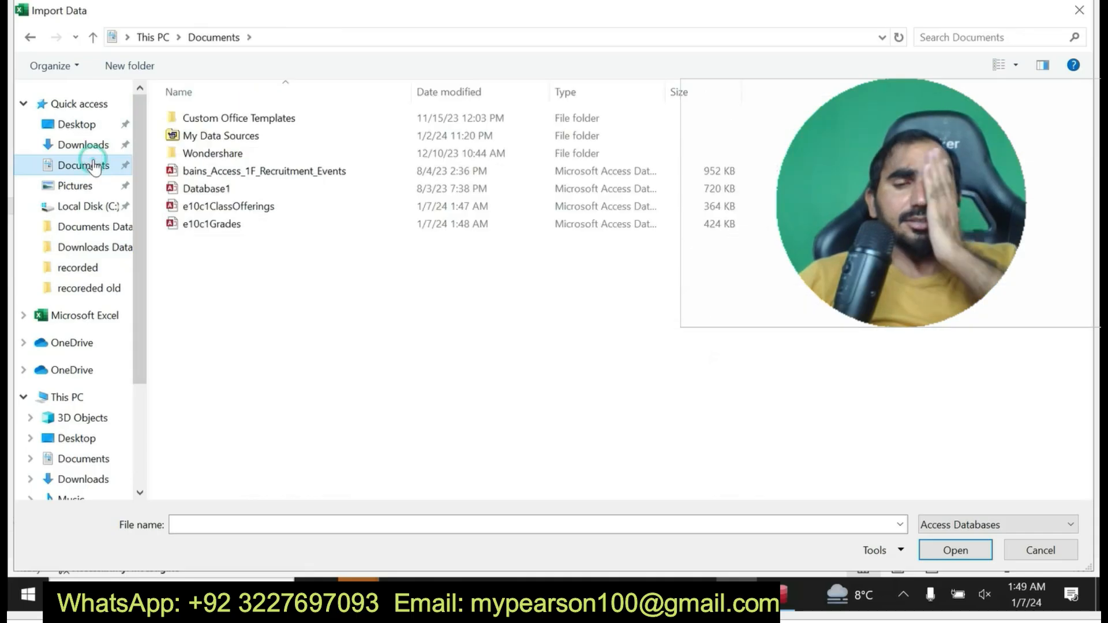
click(207, 224)
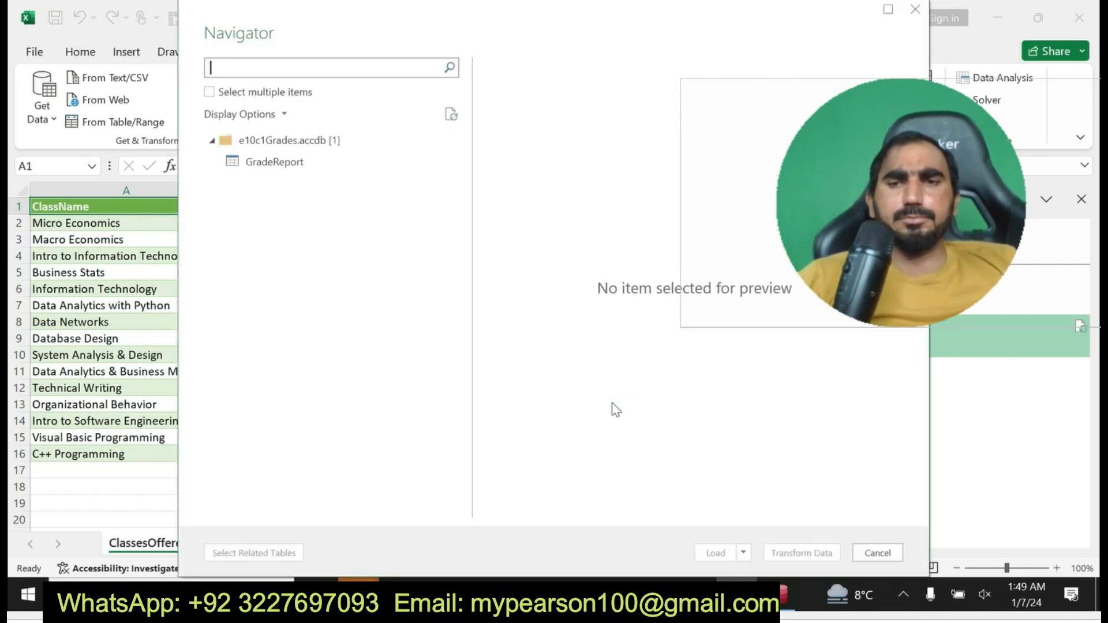
click(265, 164)
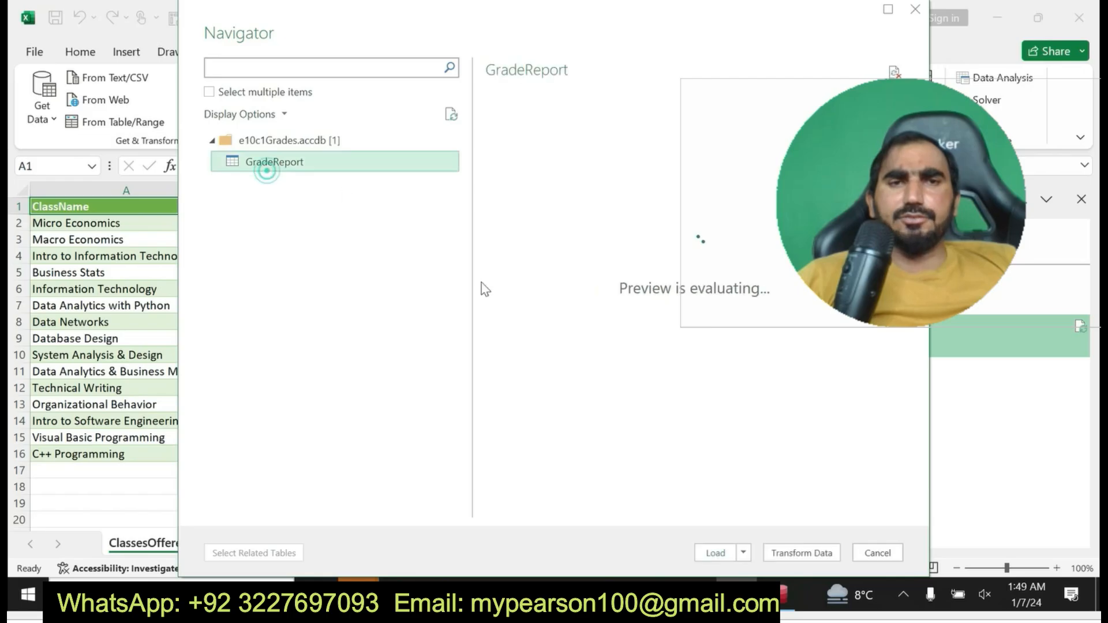
click(717, 556)
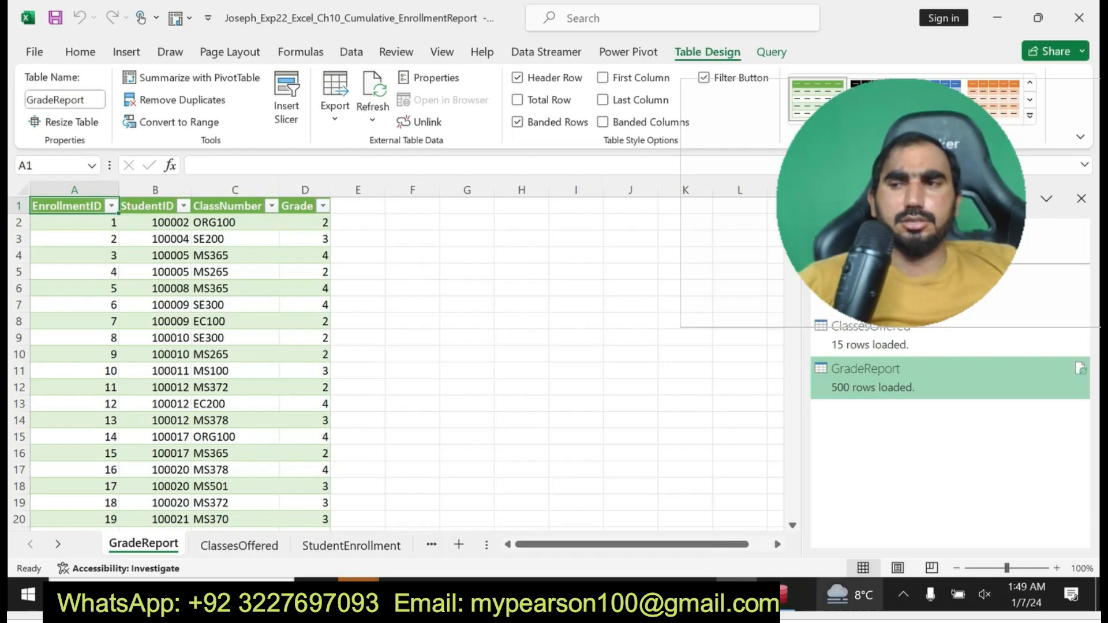
Return to the Word instructions, undo the bold on step 3, and make step 6 bold with yellow highlighting.
click(694, 596)
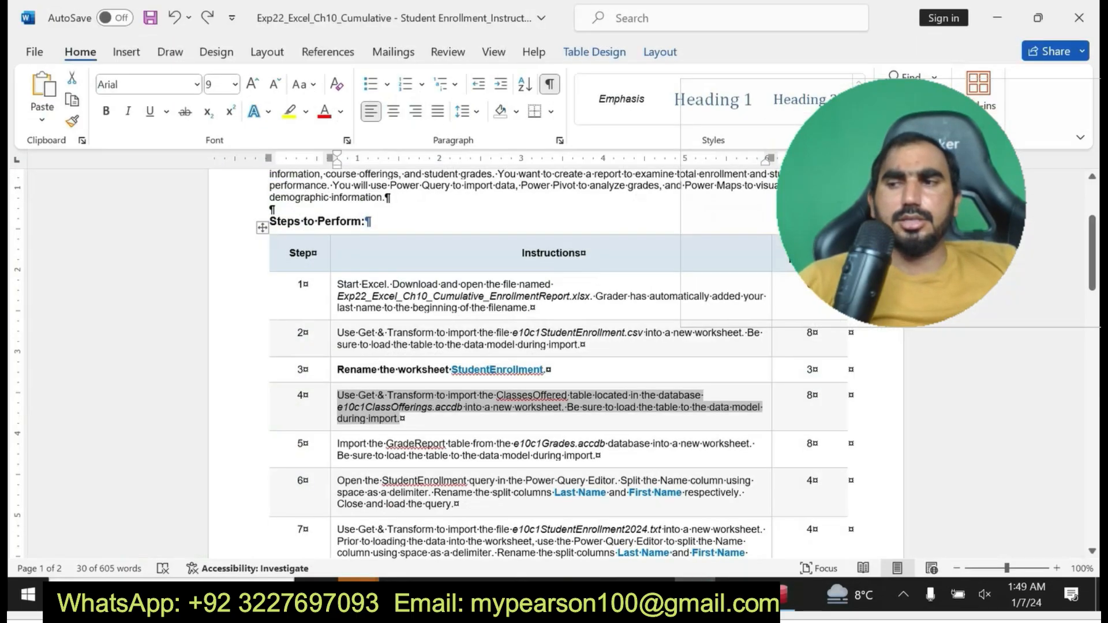
key(ctrl+z)
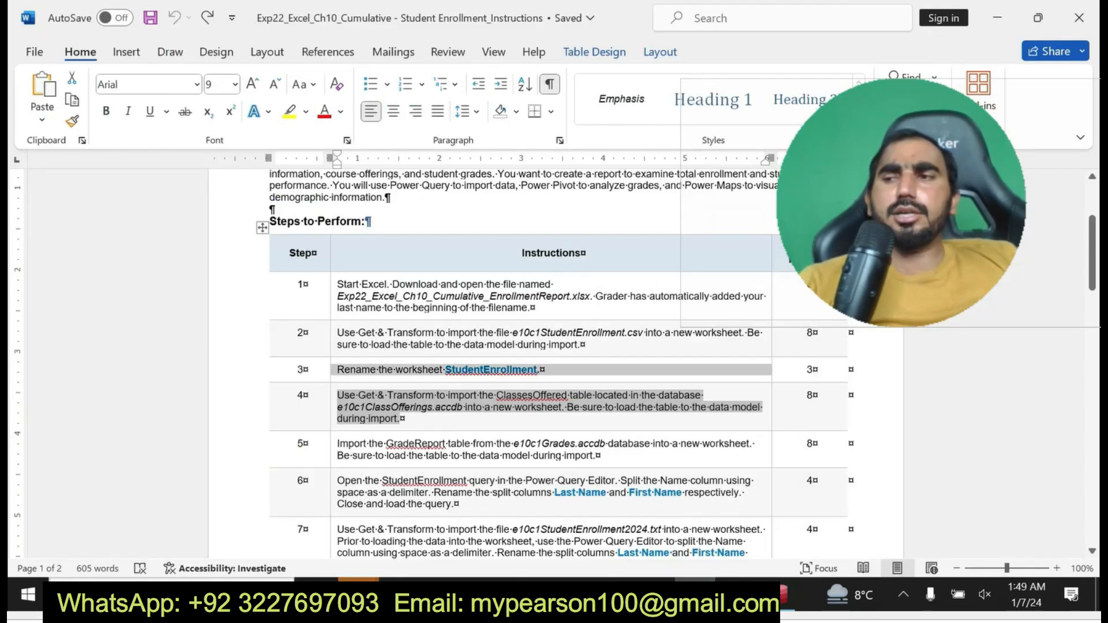
mouse_move(336, 481)
mouse_down()
mouse_move(469, 484)
mouse_move(482, 498)
mouse_up()
click(499, 481)
click(558, 482)
key(Left)
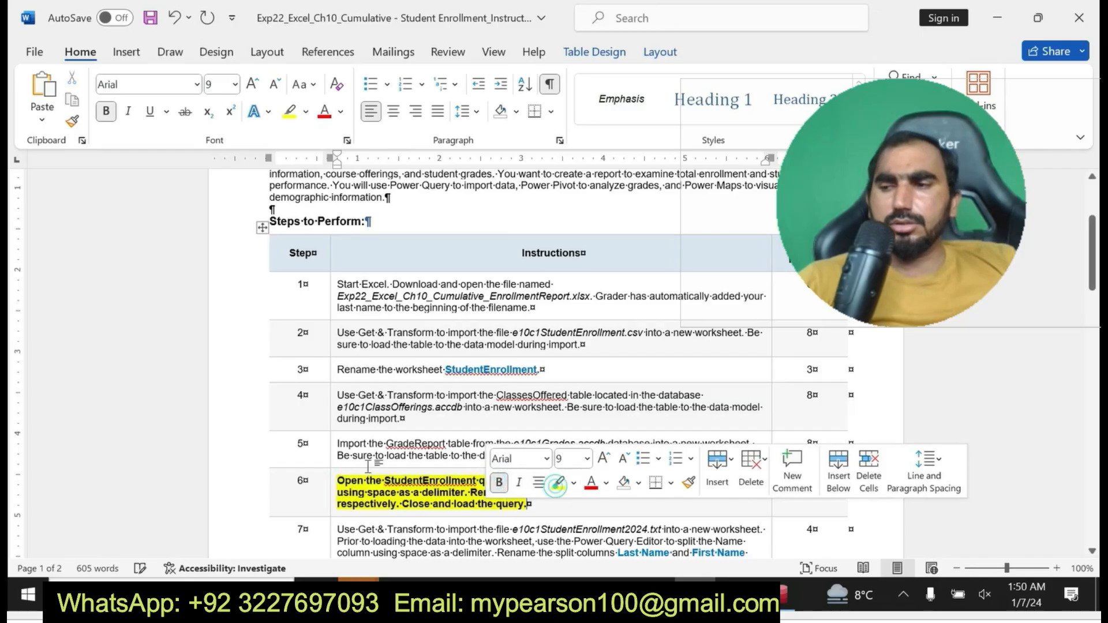
drag(337, 481, 529, 503)
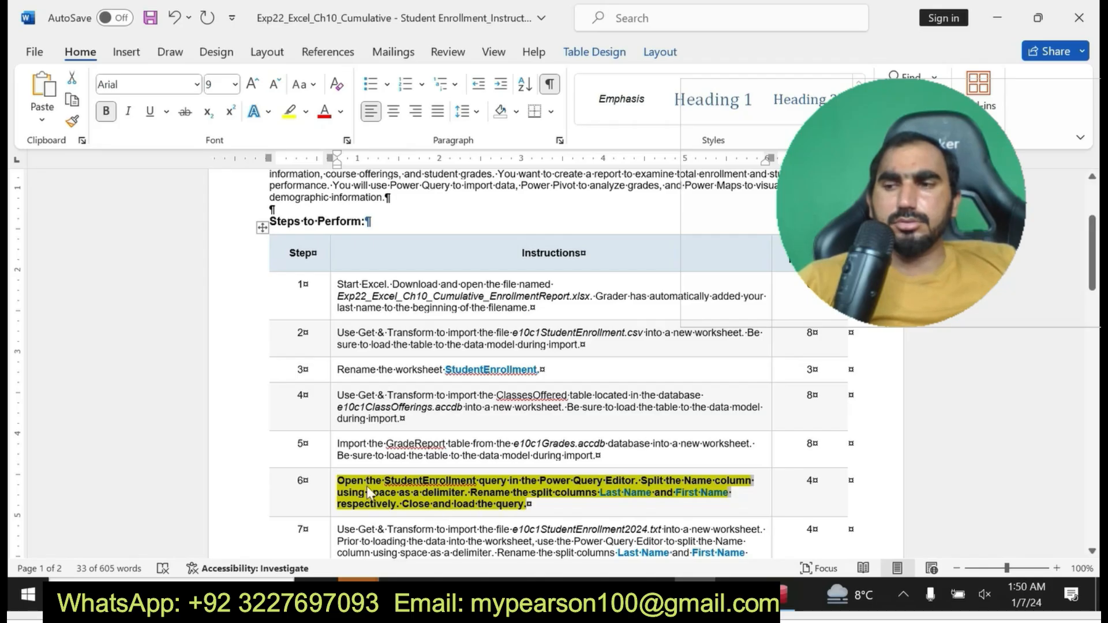
click(340, 481)
drag(341, 480, 526, 504)
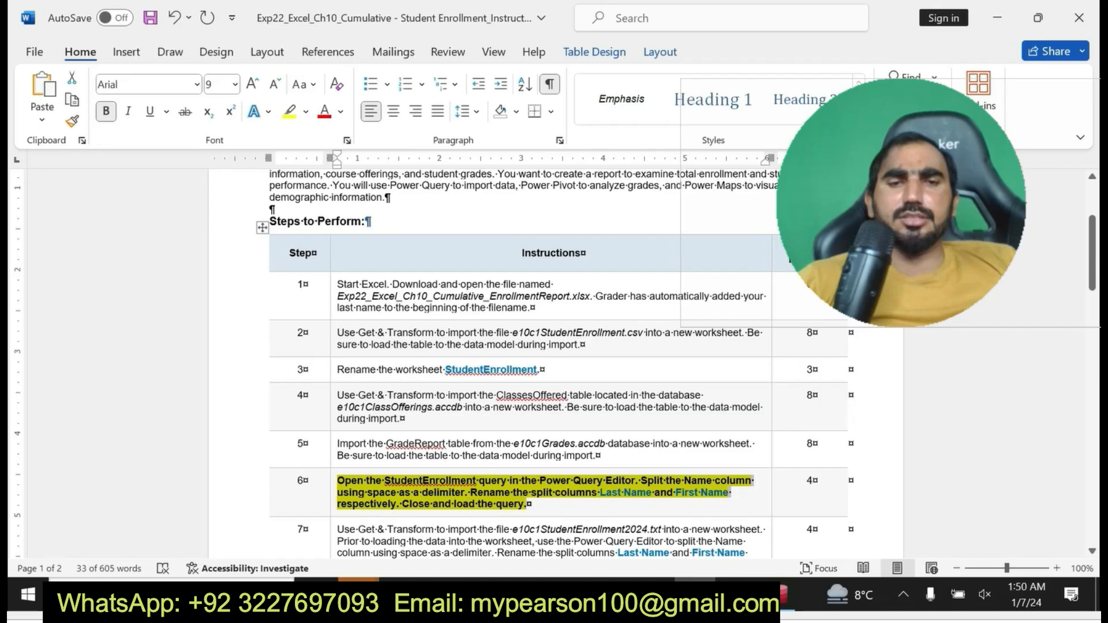
Switch back to Excel and open the StudentEnrollment worksheet's query in the Power Query Editor.
click(737, 594)
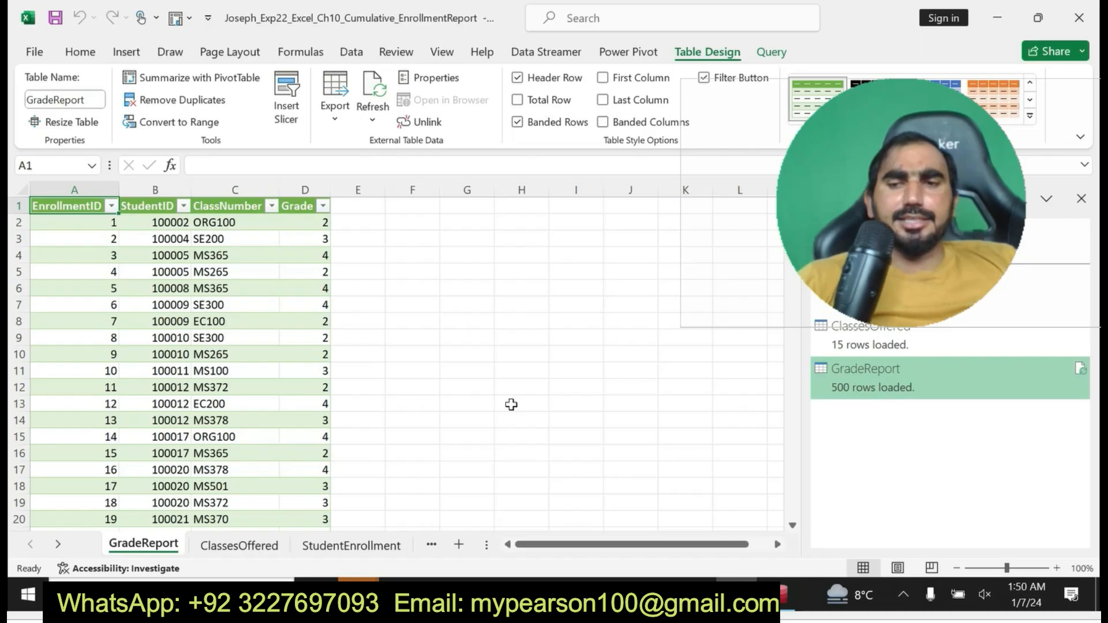
click(341, 553)
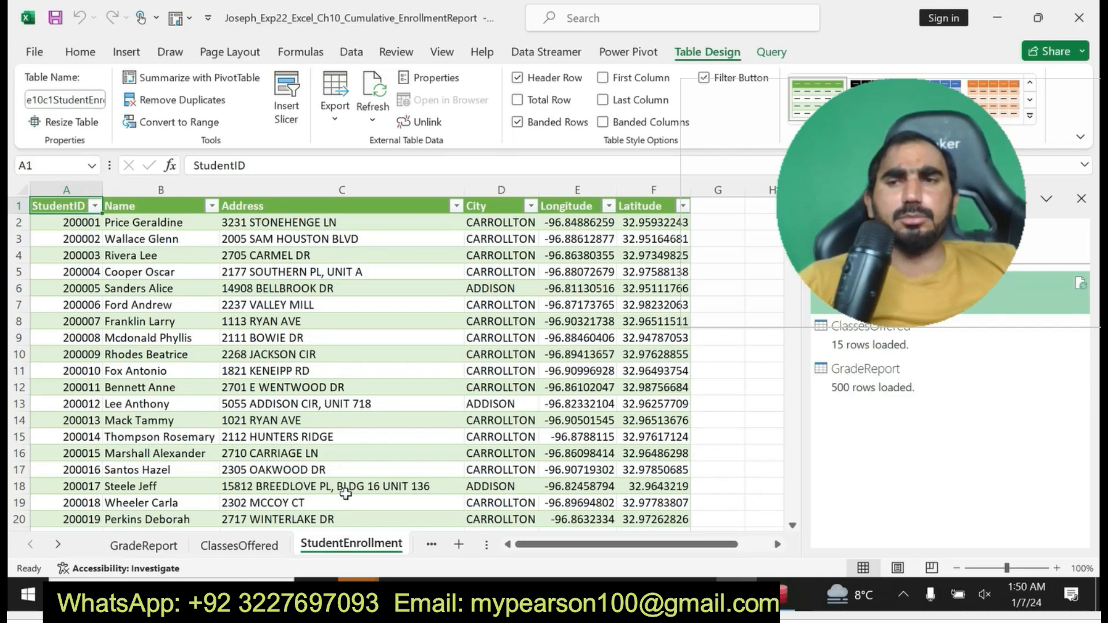
click(771, 52)
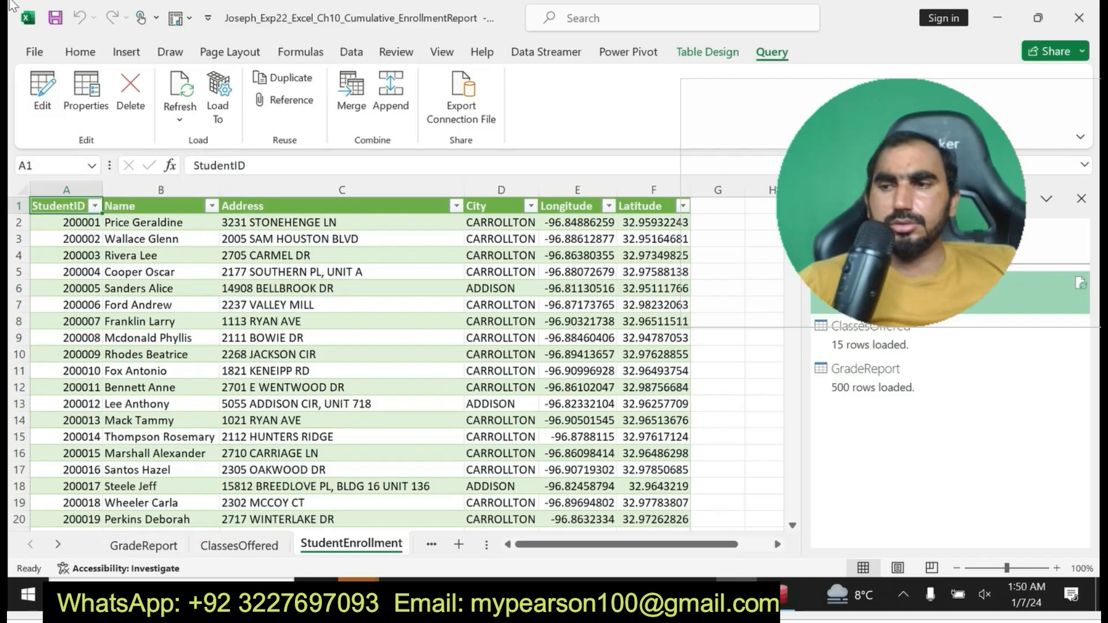
click(47, 86)
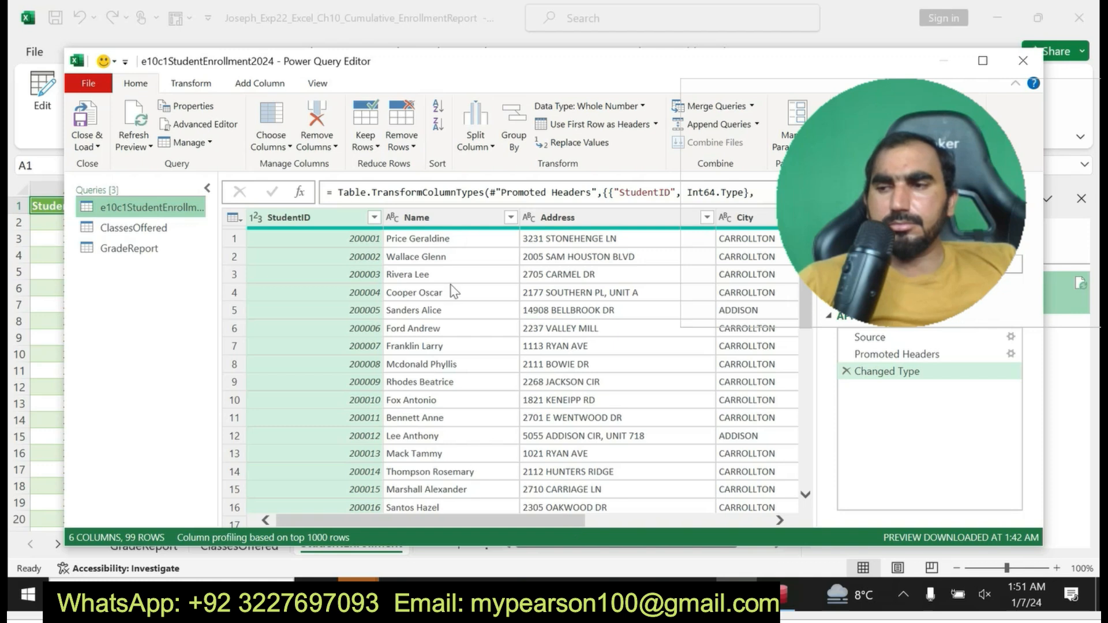
Split the Name column by a Space delimiter at each occurrence of the delimiter.
click(435, 218)
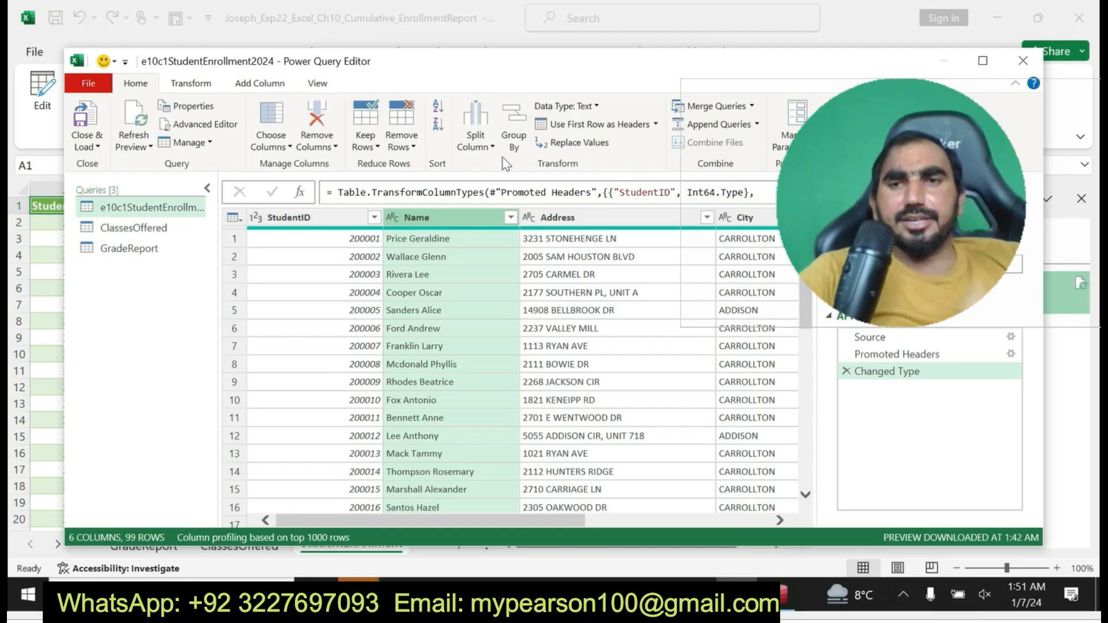
click(474, 140)
click(455, 164)
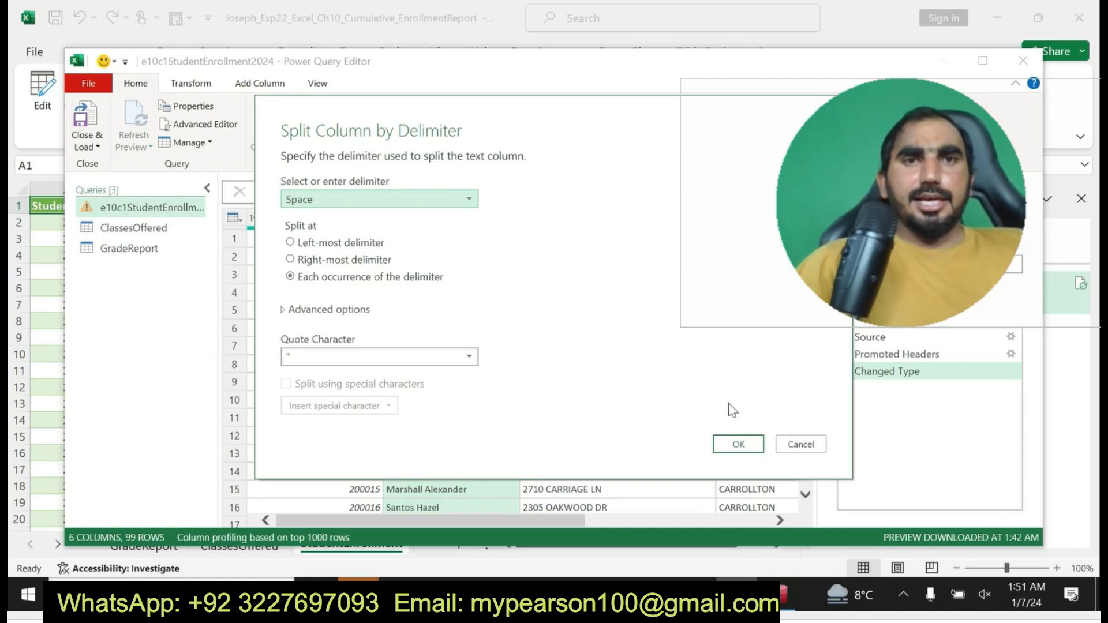
click(733, 445)
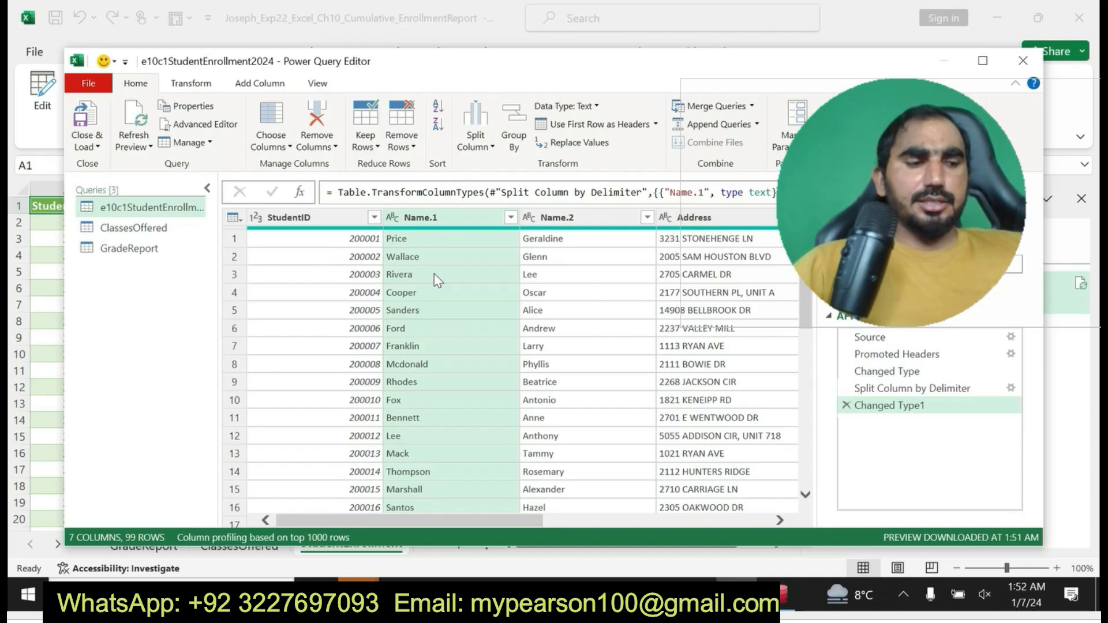
Clear the Name.1 column header for renaming, and undo the yellow highlighting on step 6 in the Word instructions.
double_click(438, 217)
key(BackSpace)
click(695, 595)
click(597, 507)
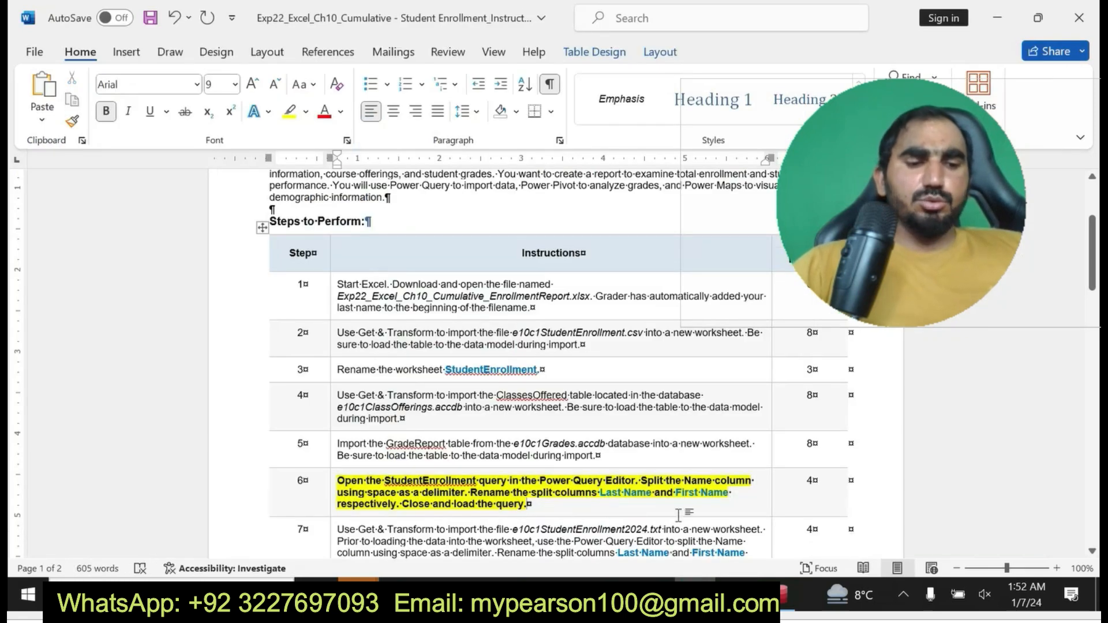
drag(691, 552, 697, 549)
click(720, 513)
key(ctrl+z)
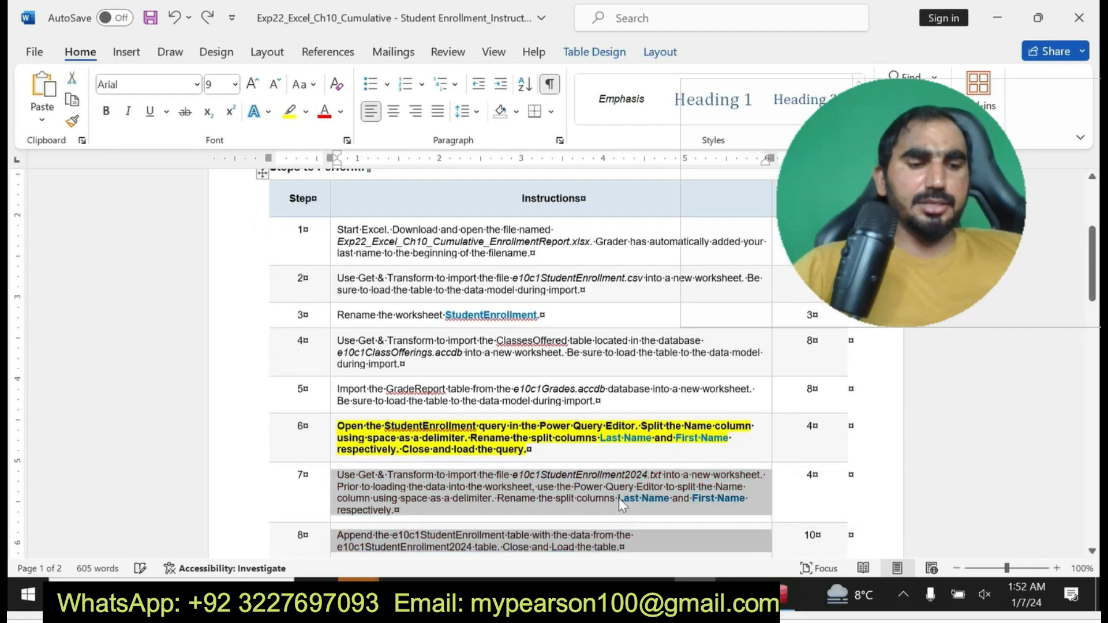
click(683, 498)
key(ctrl+z)
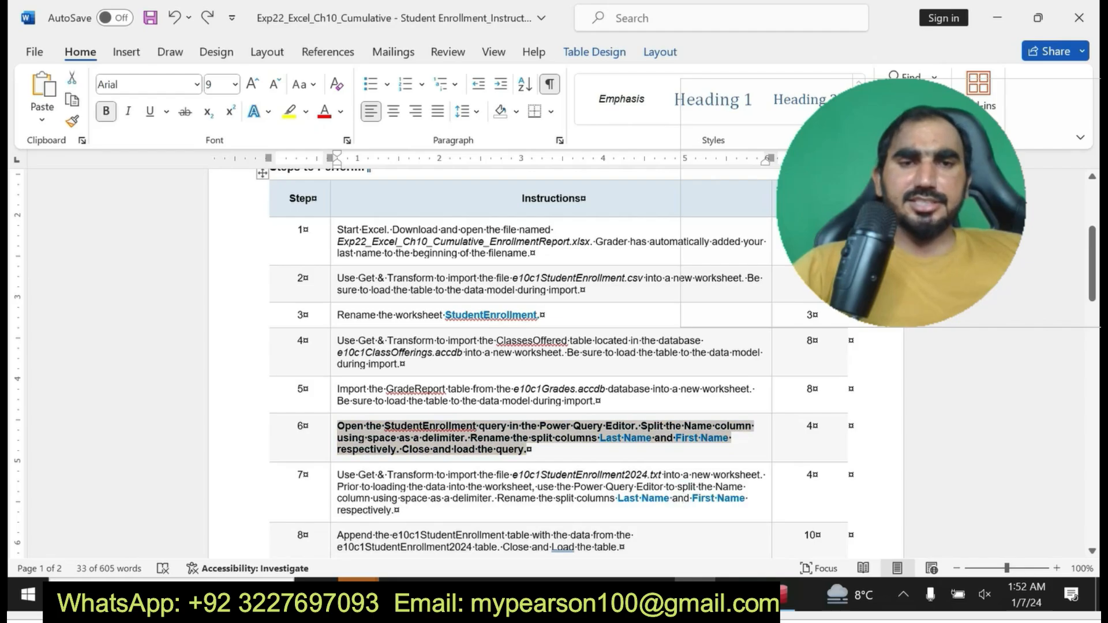
Highlight the text of instruction step 7 in yellow.
drag(337, 476, 346, 510)
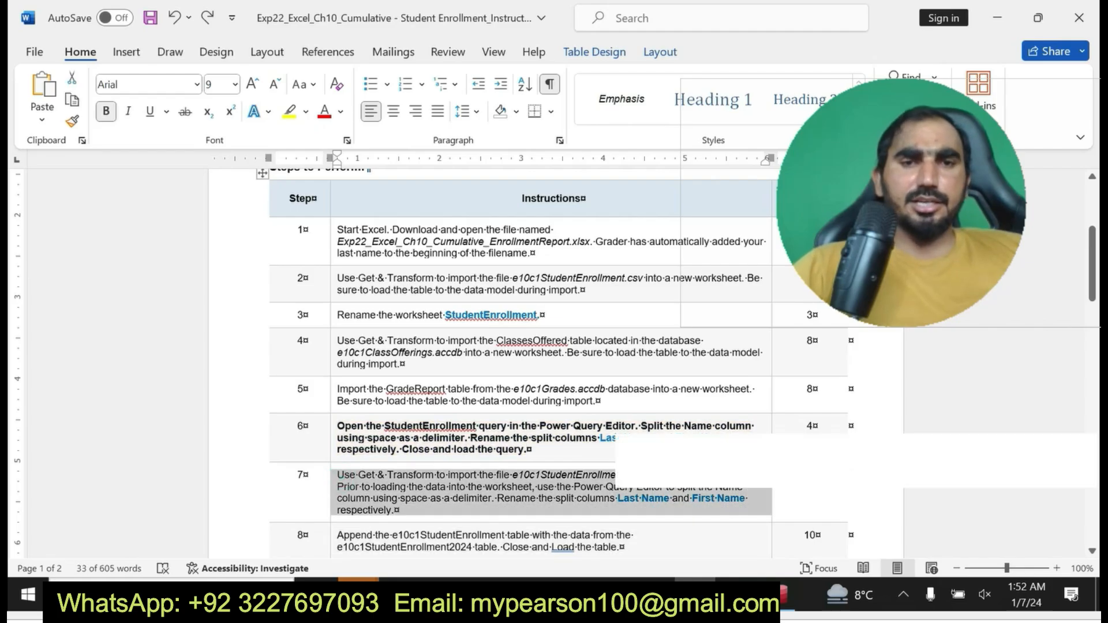
click(688, 472)
click(691, 500)
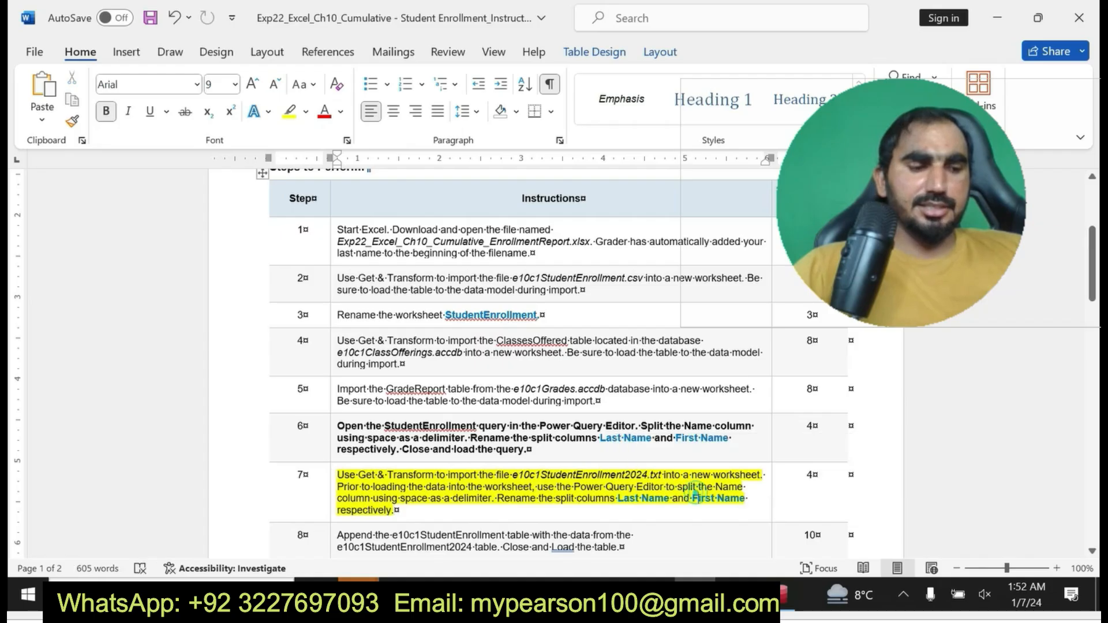
Copy "First Name" from instruction step 7 and use it as the name of the first split column in Power Query.
drag(691, 500, 743, 501)
key(ctrl+c)
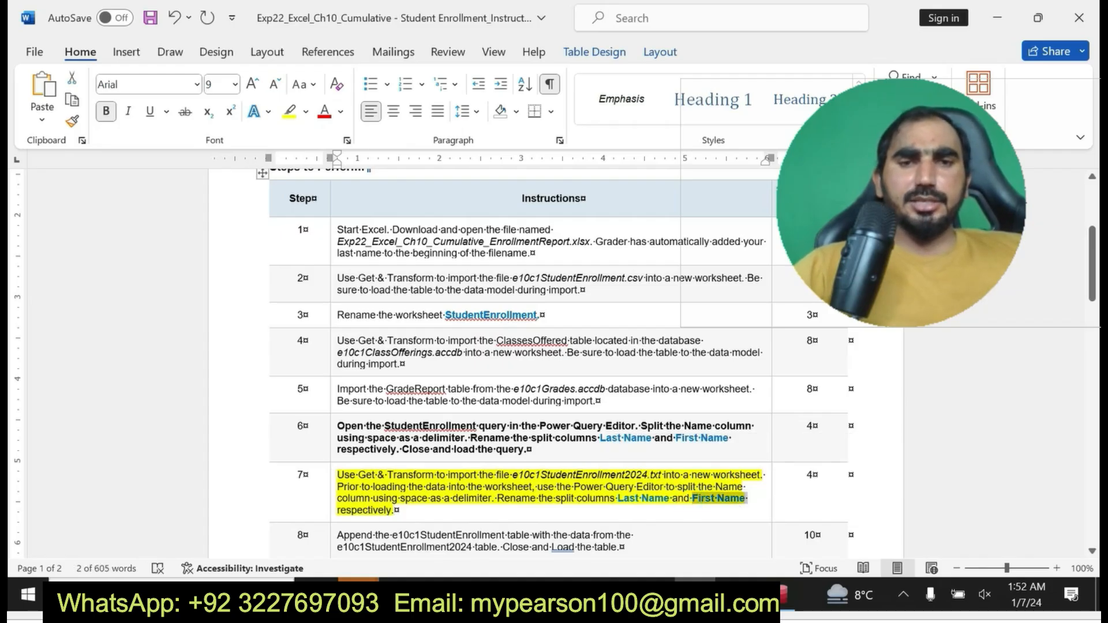
click(733, 577)
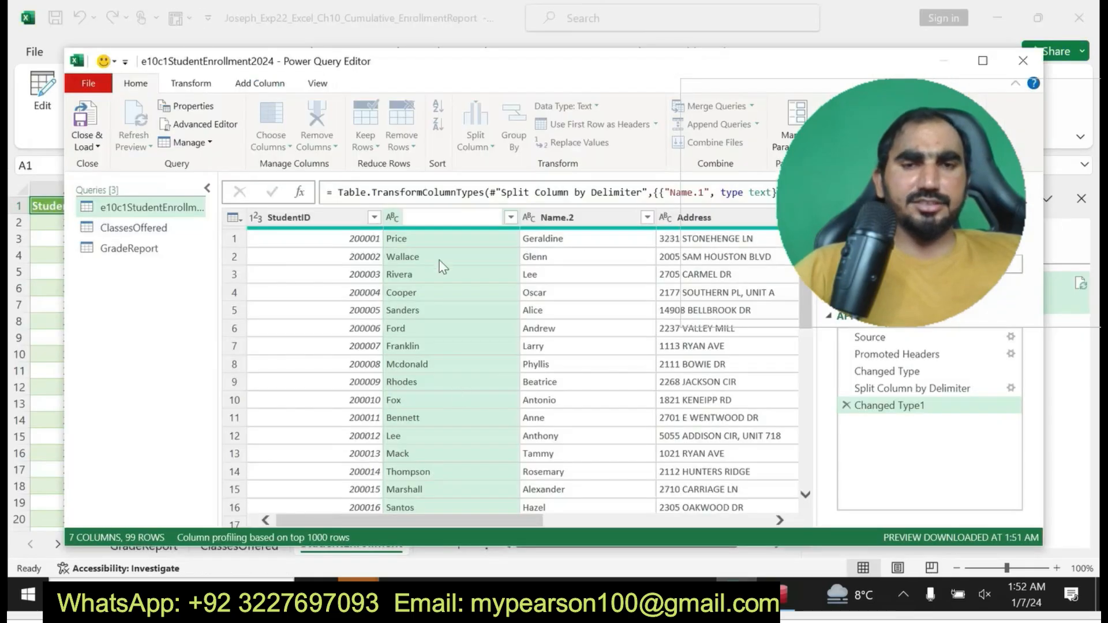
key(ctrl+v)
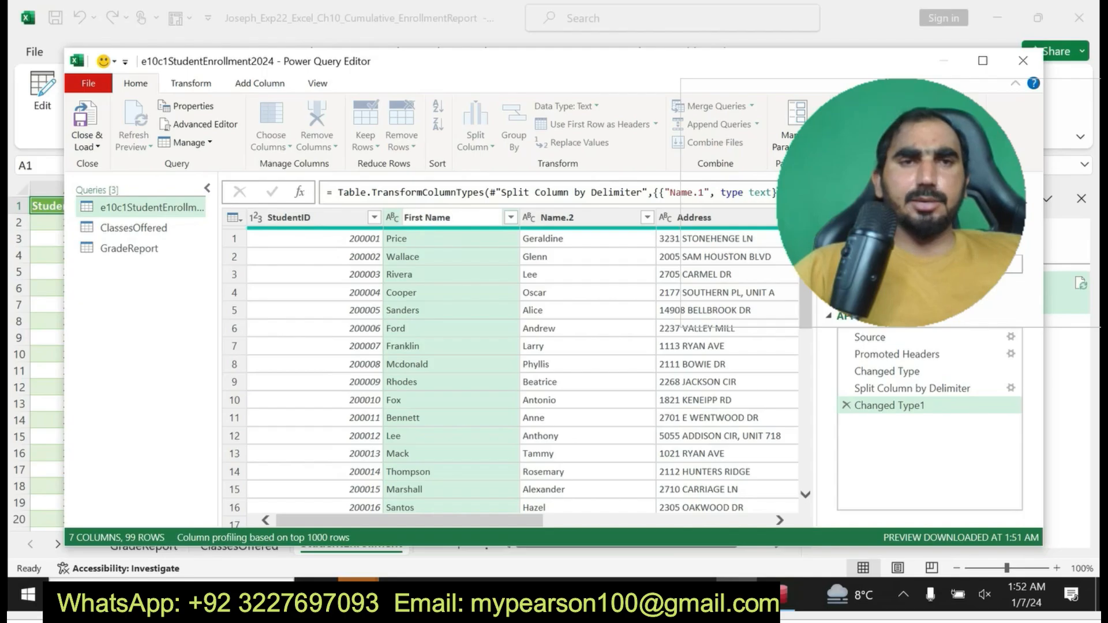
Rename the Name.2 column as Last Name, and close and load the query to the workbook.
double_click(569, 217)
text(First Name)
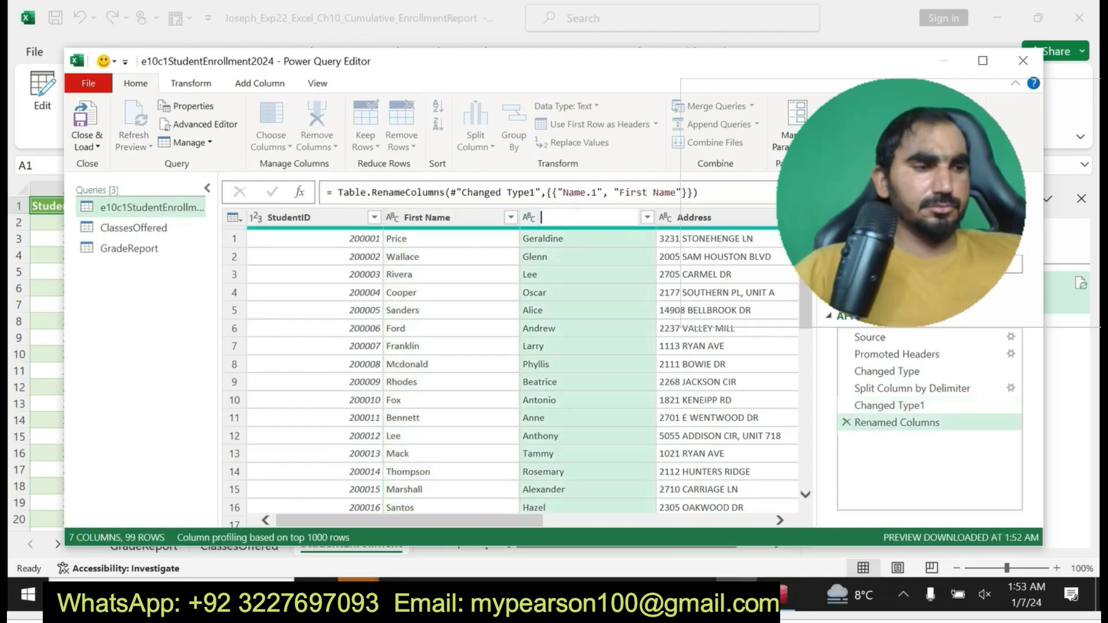
drag(561, 218, 530, 221)
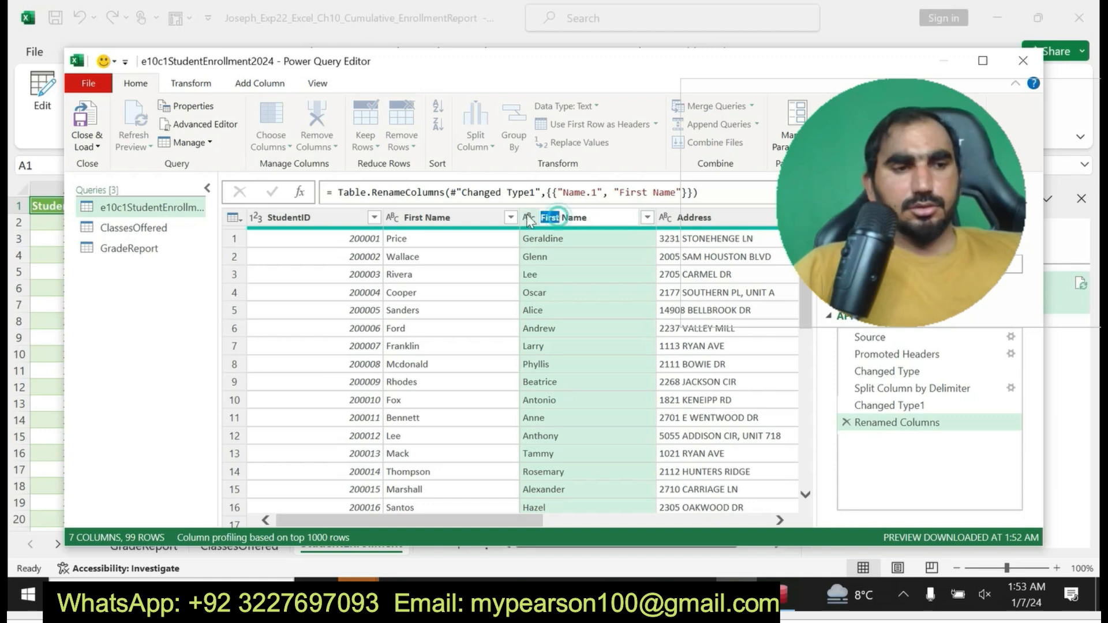
key(BackSpace)
text(Last)
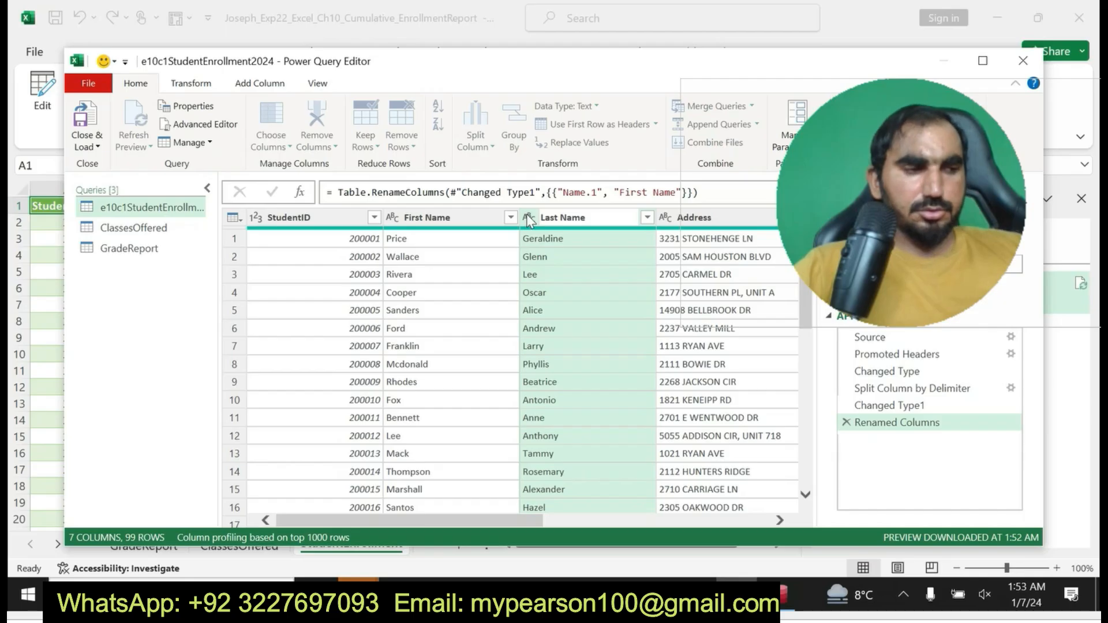
key(Return)
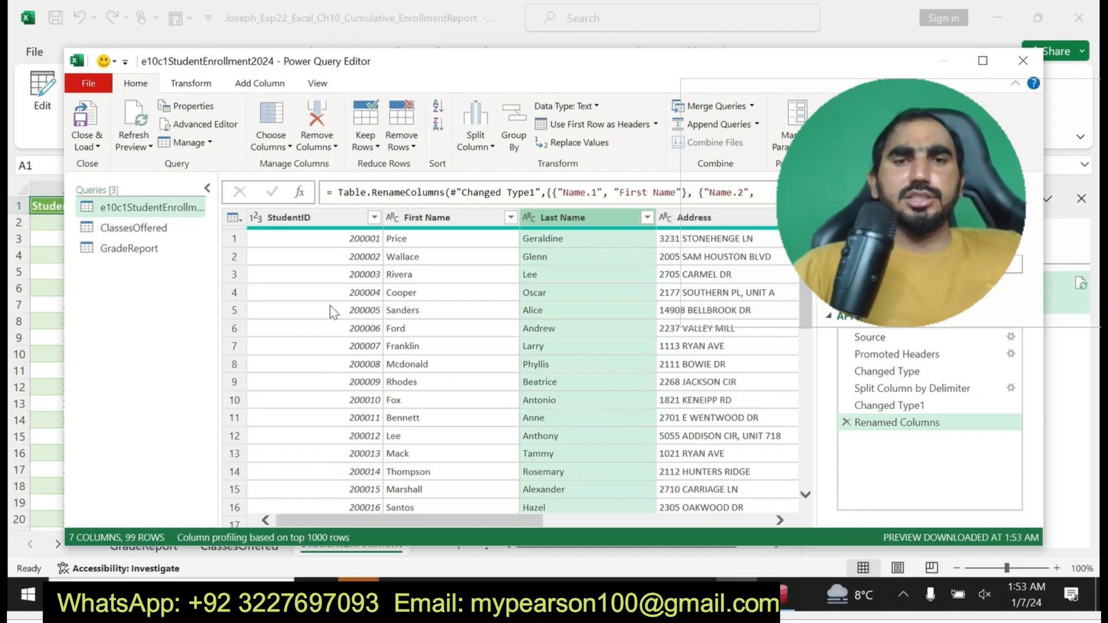
click(89, 147)
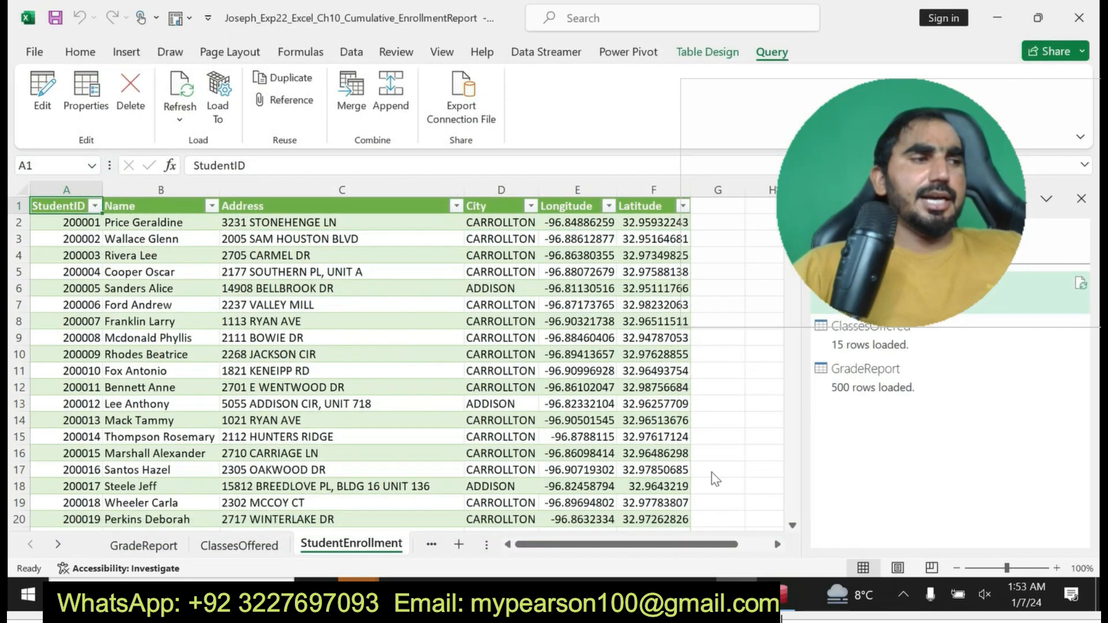
Switch to the Word instructions, undo the yellow highlighting on step 7 and select its text for reading.
click(699, 591)
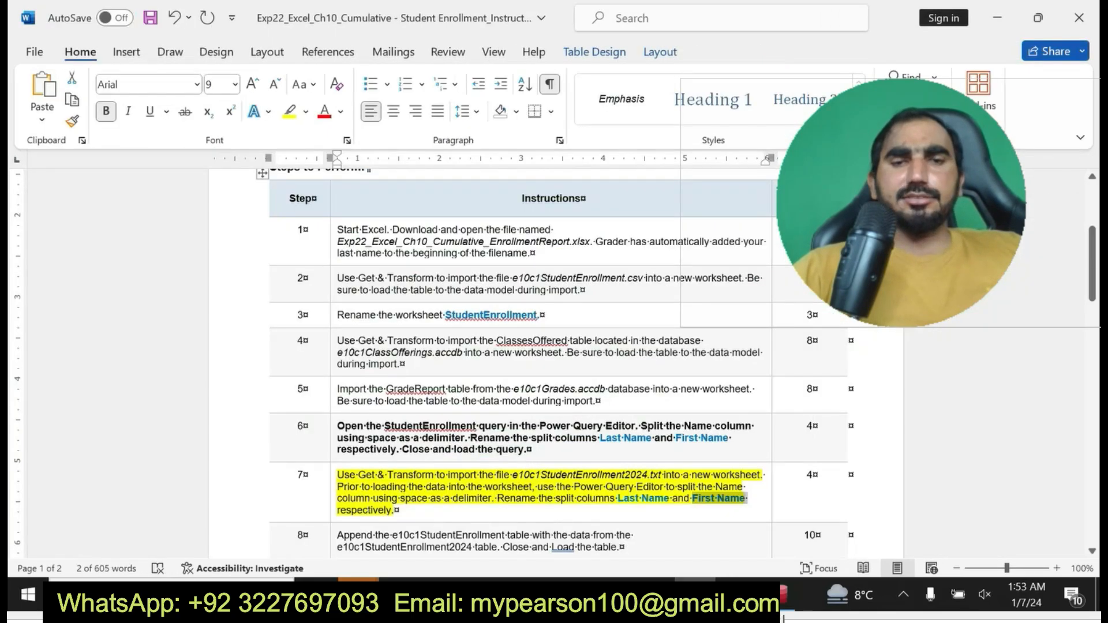
key(ctrl+z)
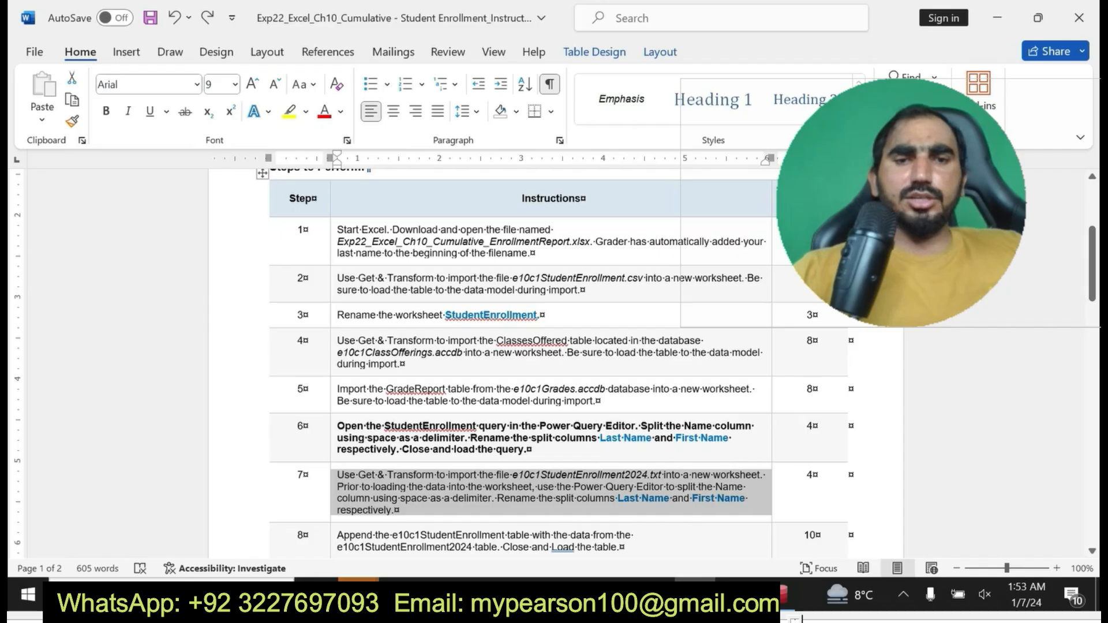
click(358, 484)
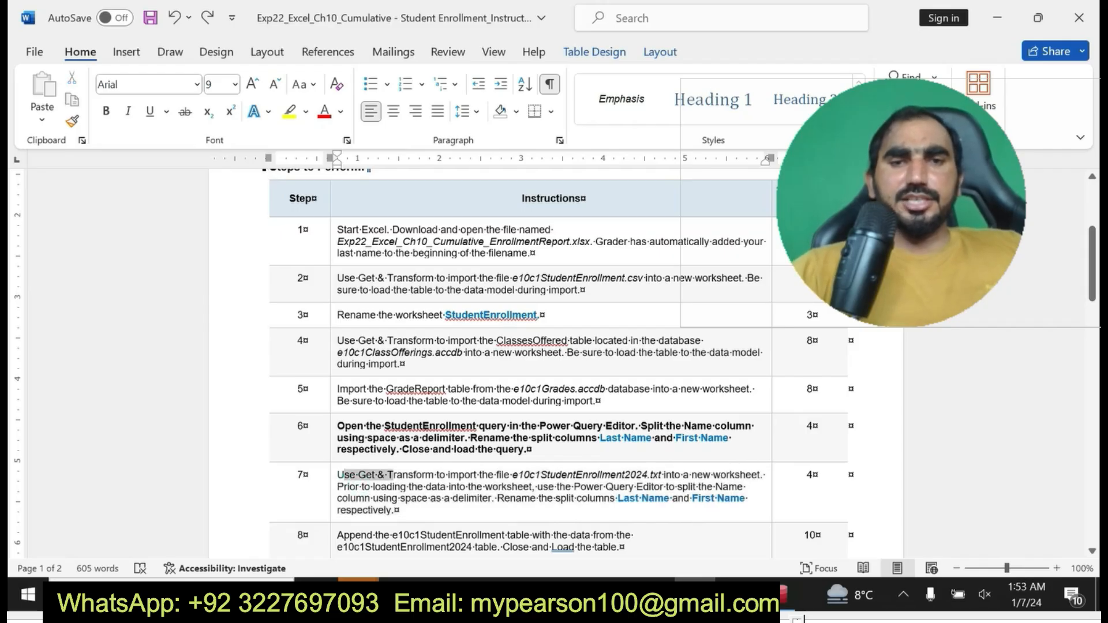
drag(338, 474, 426, 508)
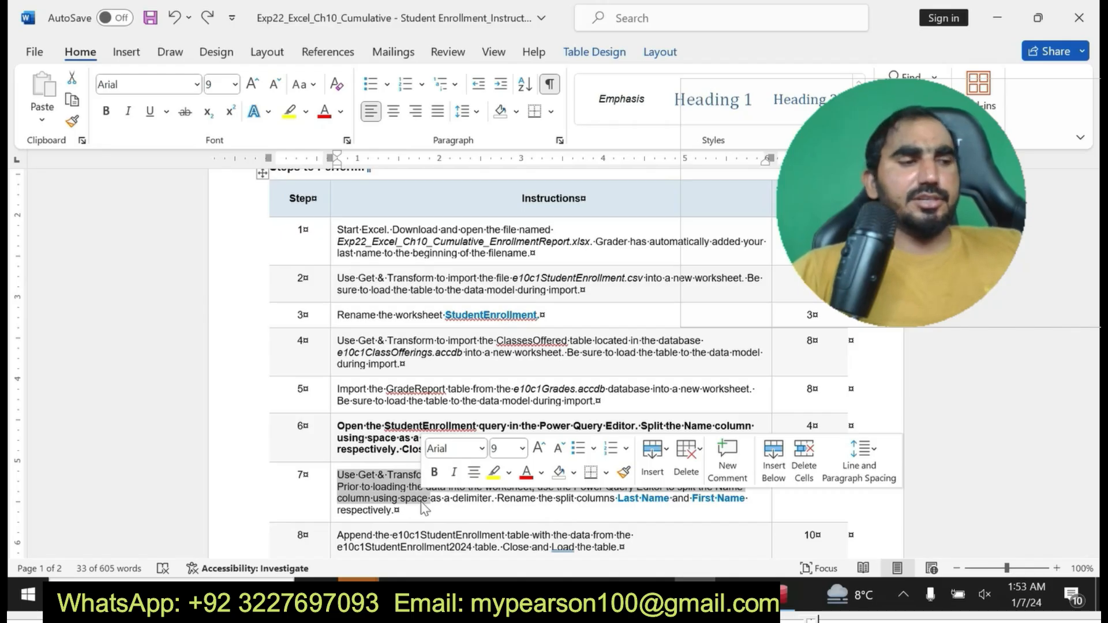
click(424, 508)
Make the text of instruction step 7 bold and highlight it in yellow.
drag(425, 489, 340, 476)
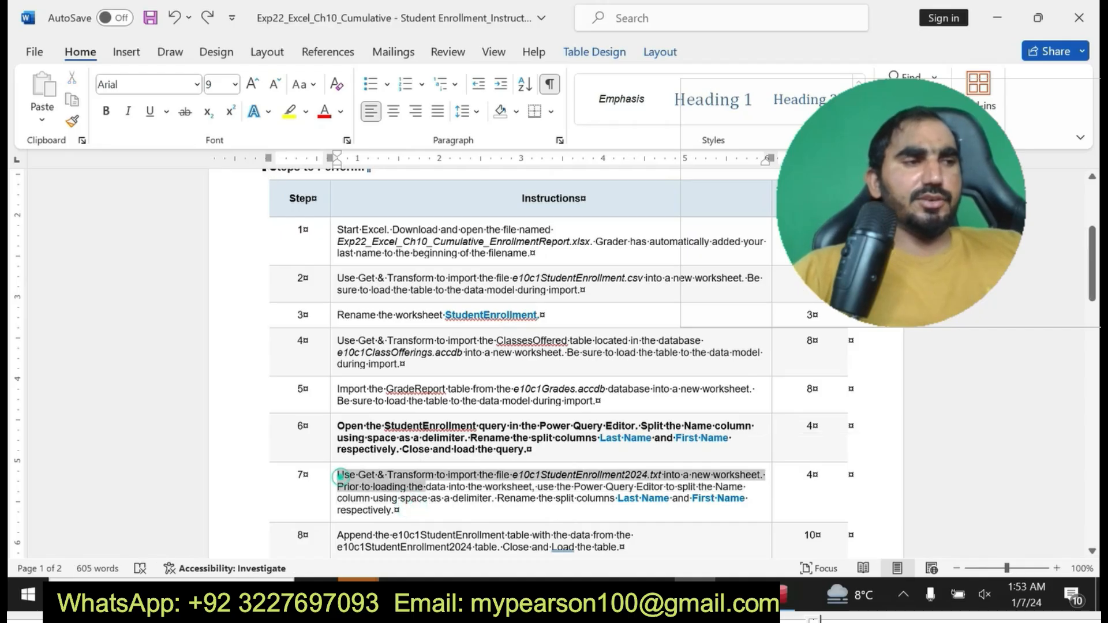
triple_click(340, 476)
click(450, 479)
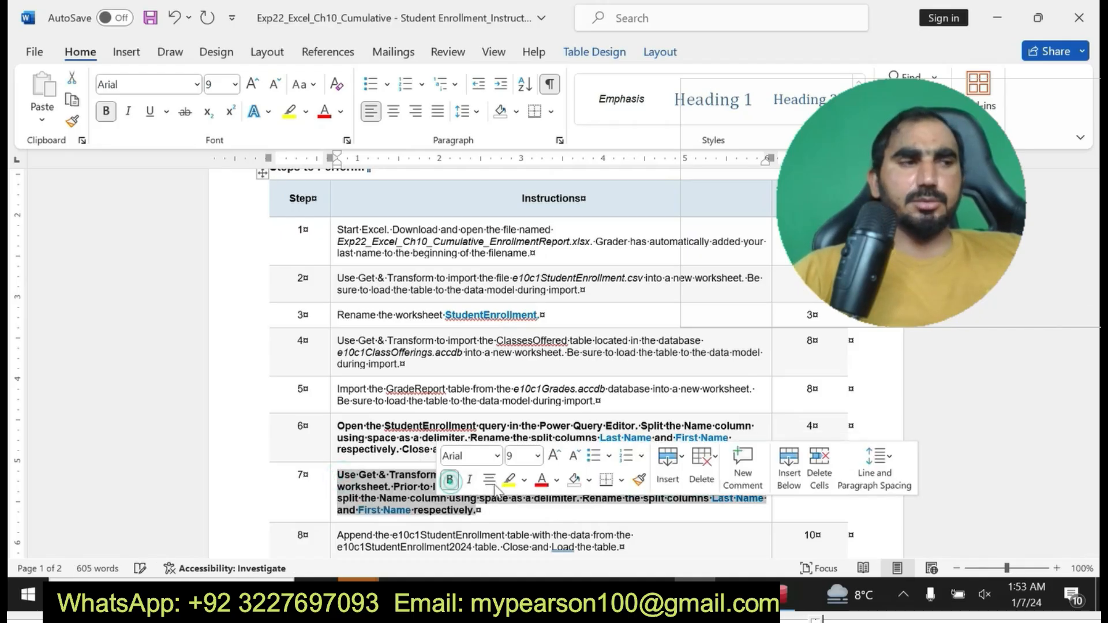
click(509, 479)
click(341, 476)
triple_click(340, 476)
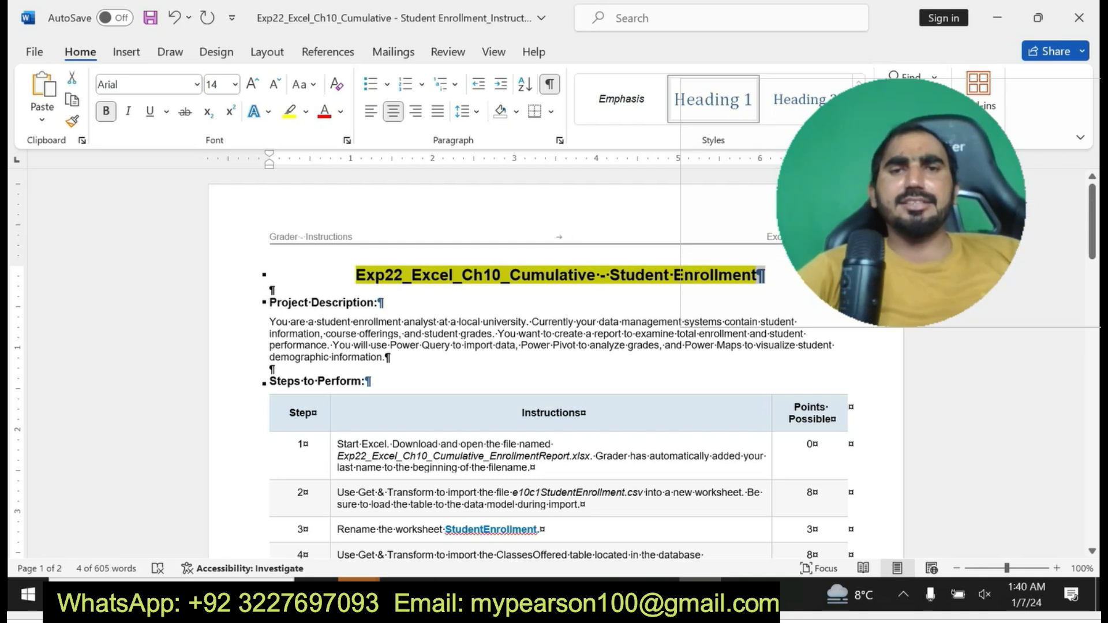
Highlight the Project Description heading and its paragraph in yellow.
drag(257, 302, 262, 357)
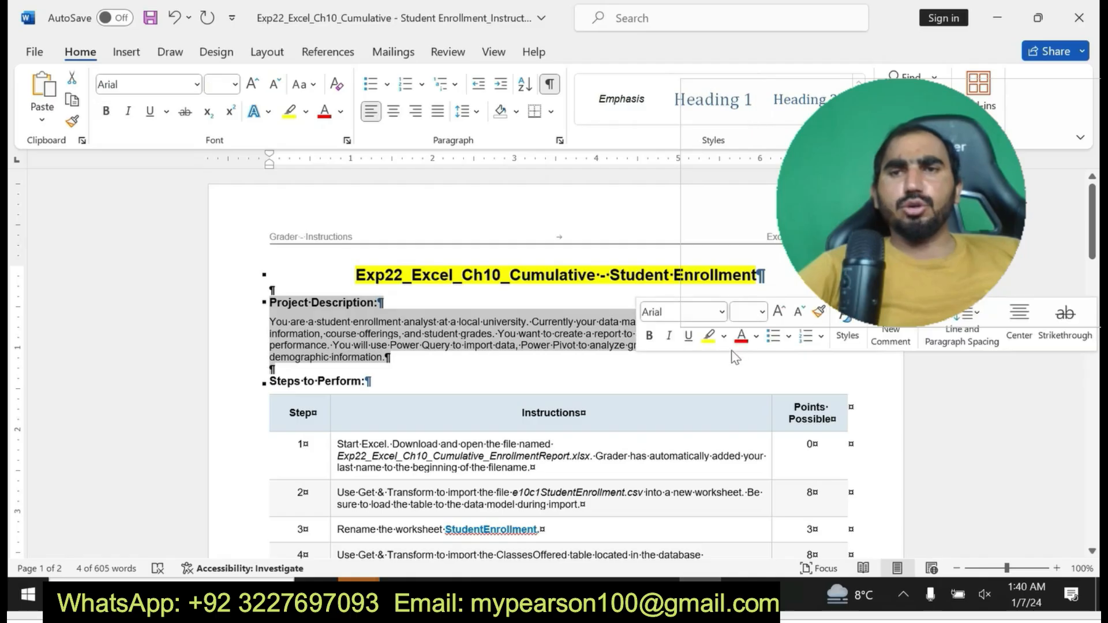
click(708, 336)
drag(270, 303, 392, 359)
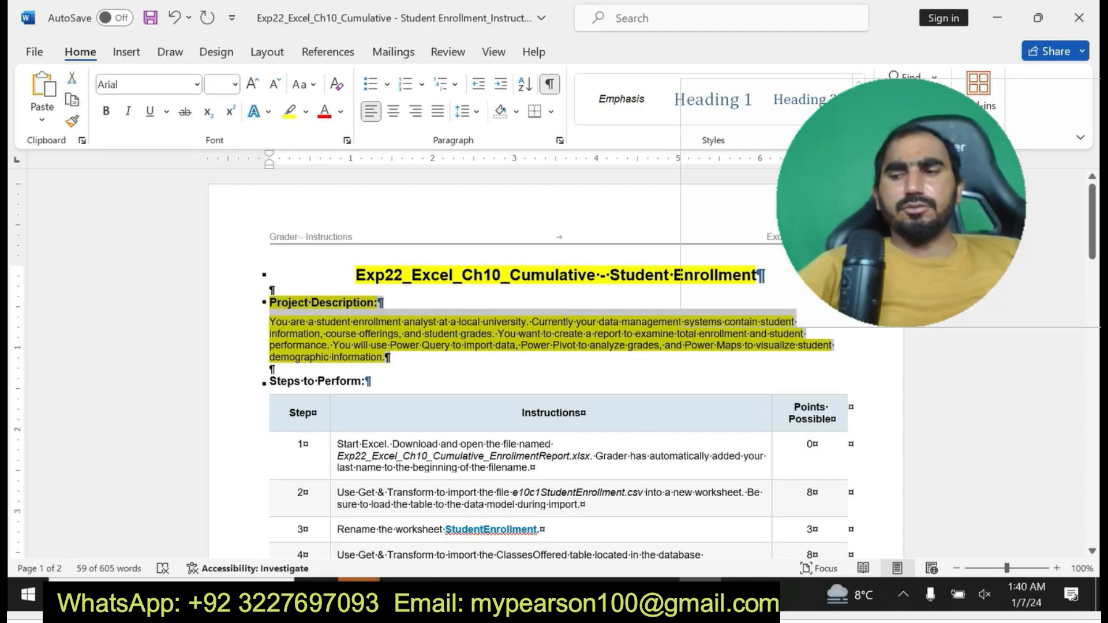
click(297, 332)
drag(261, 302, 845, 366)
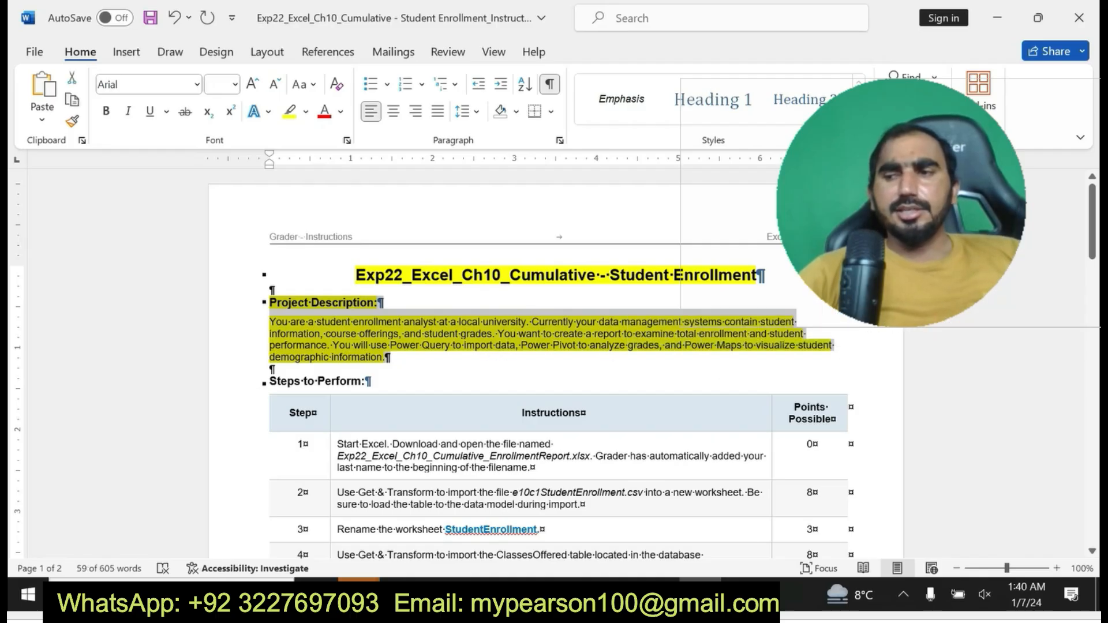
Check the blank Excel workbook, return to Word, and undo the yellow highlighting on the Project Description and the document title.
key(alt+Tab)
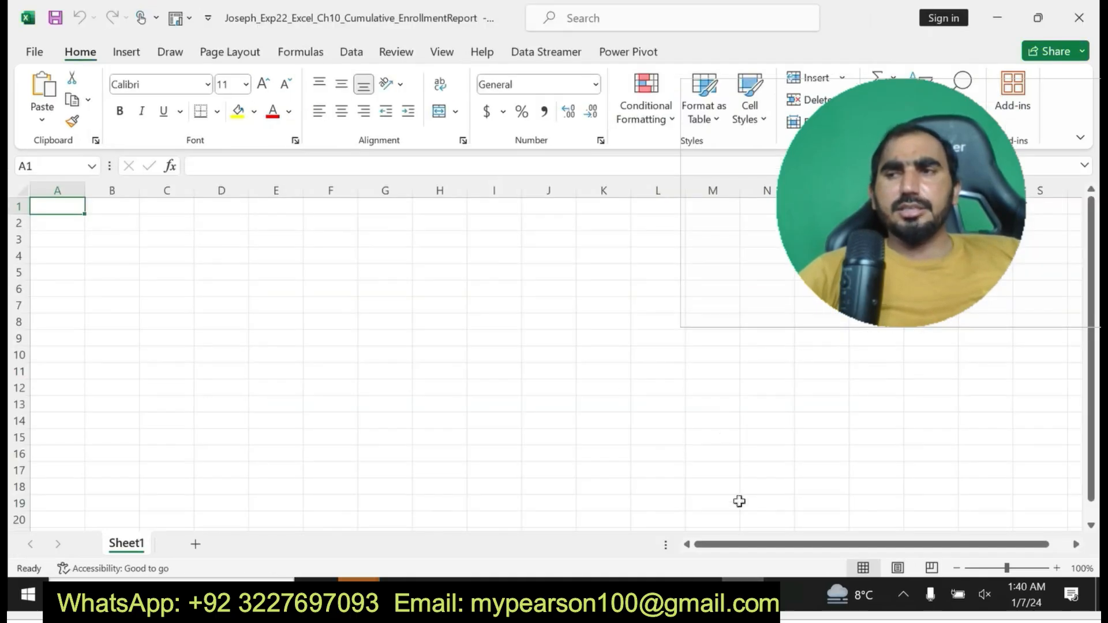
key(alt+Tab)
key(ctrl+z)
key(ctrl+z)
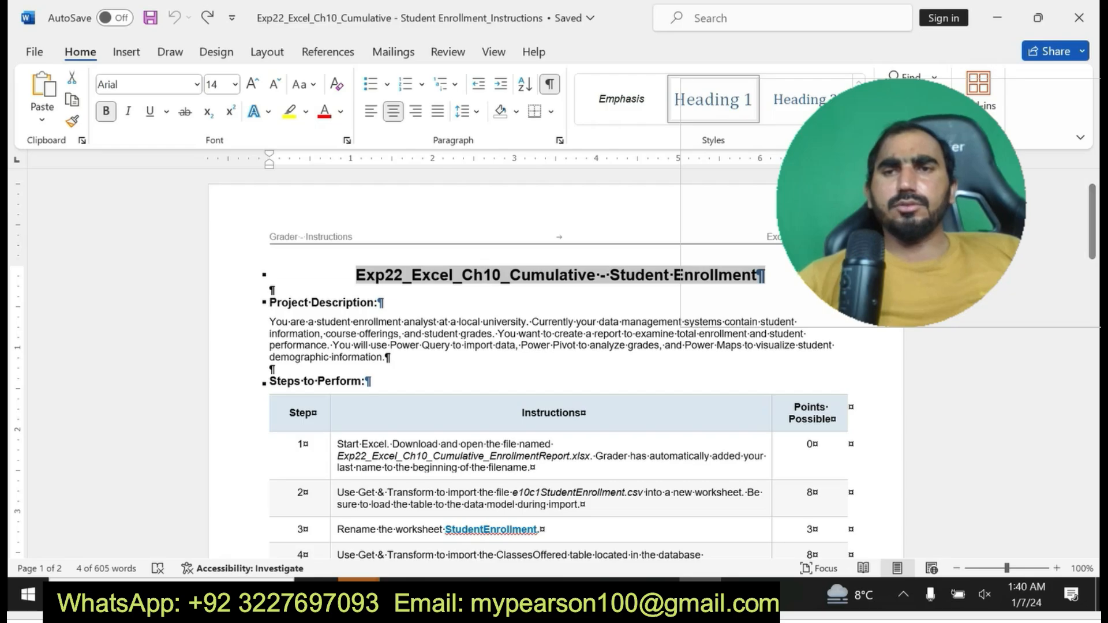
Make instruction step 1 bold with yellow highlighting while reading it, and undo both formats.
drag(1092, 240, 1092, 271)
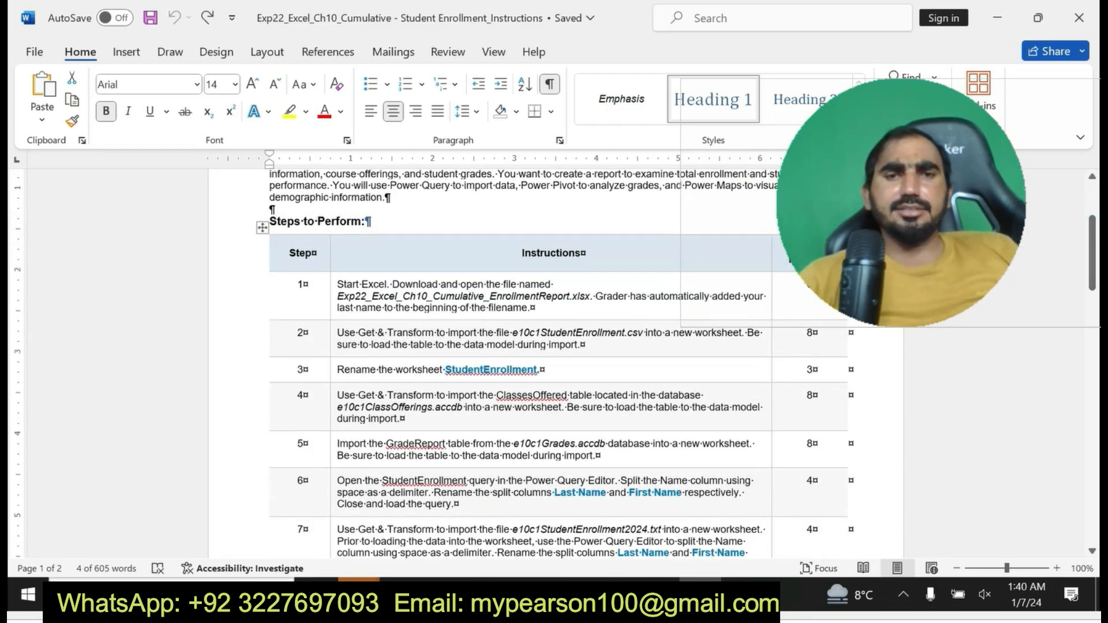
drag(337, 284, 530, 307)
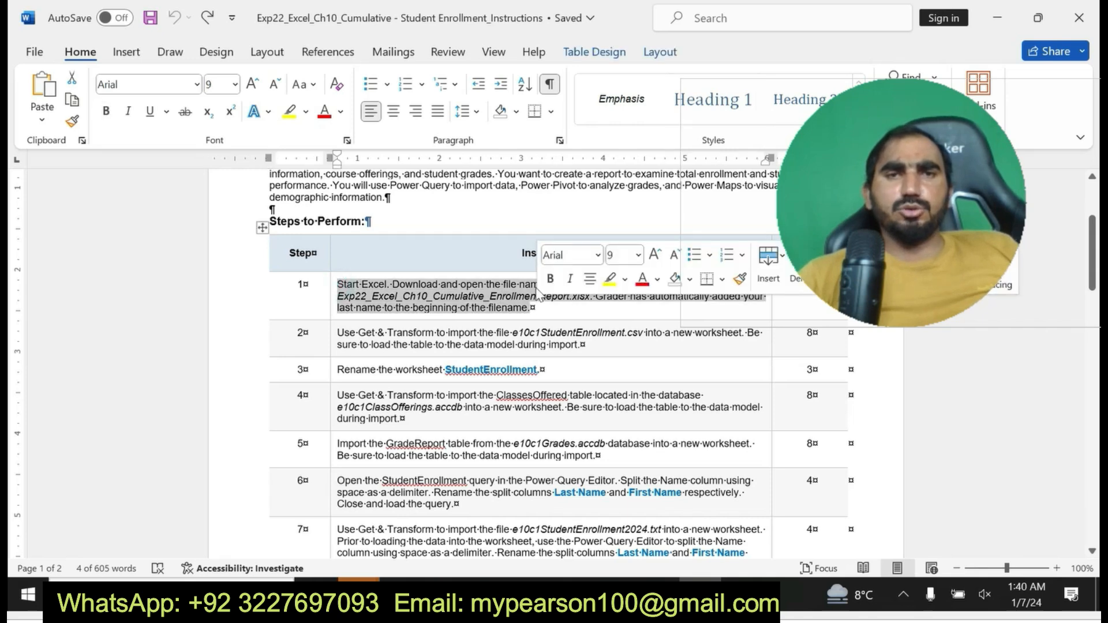
click(550, 279)
click(607, 280)
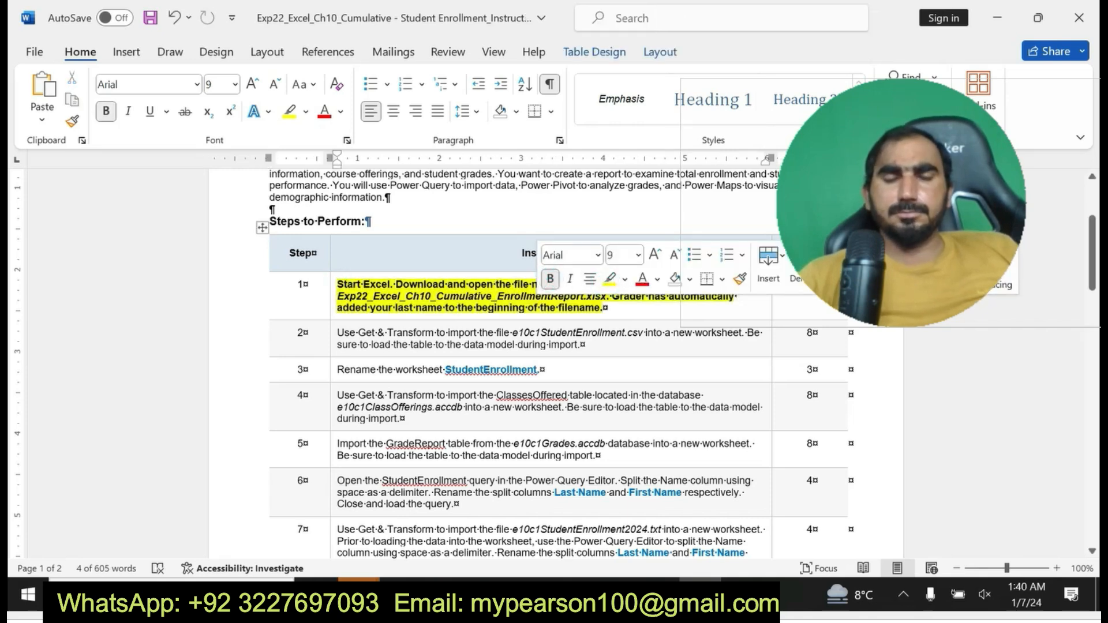
drag(337, 284, 607, 308)
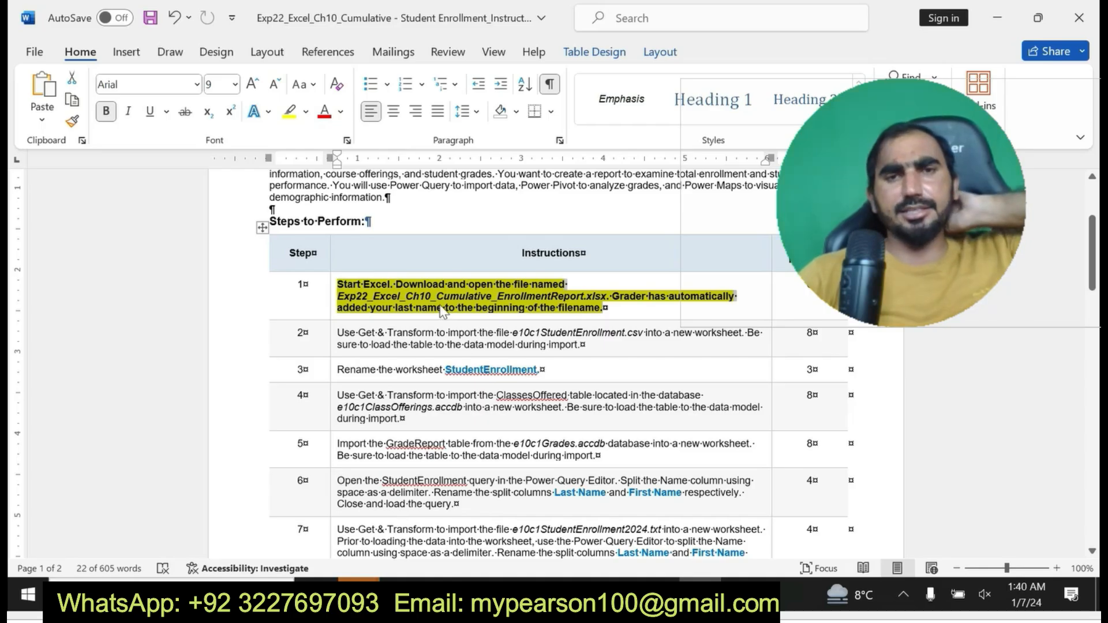
click(397, 295)
drag(338, 296, 610, 296)
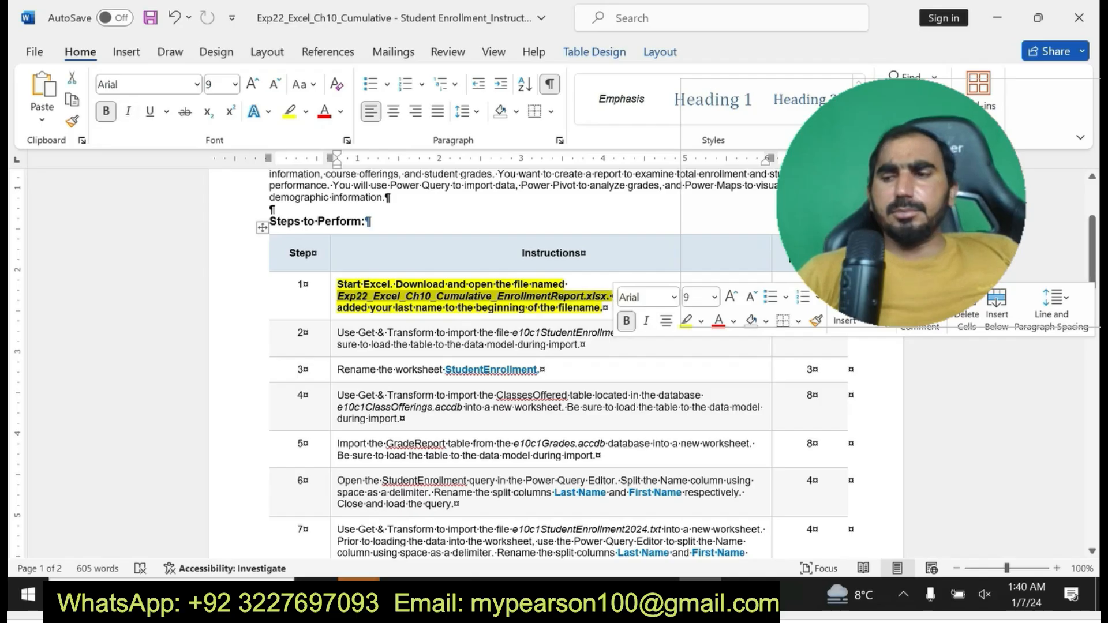
key(ctrl+z)
key(ctrl+z)
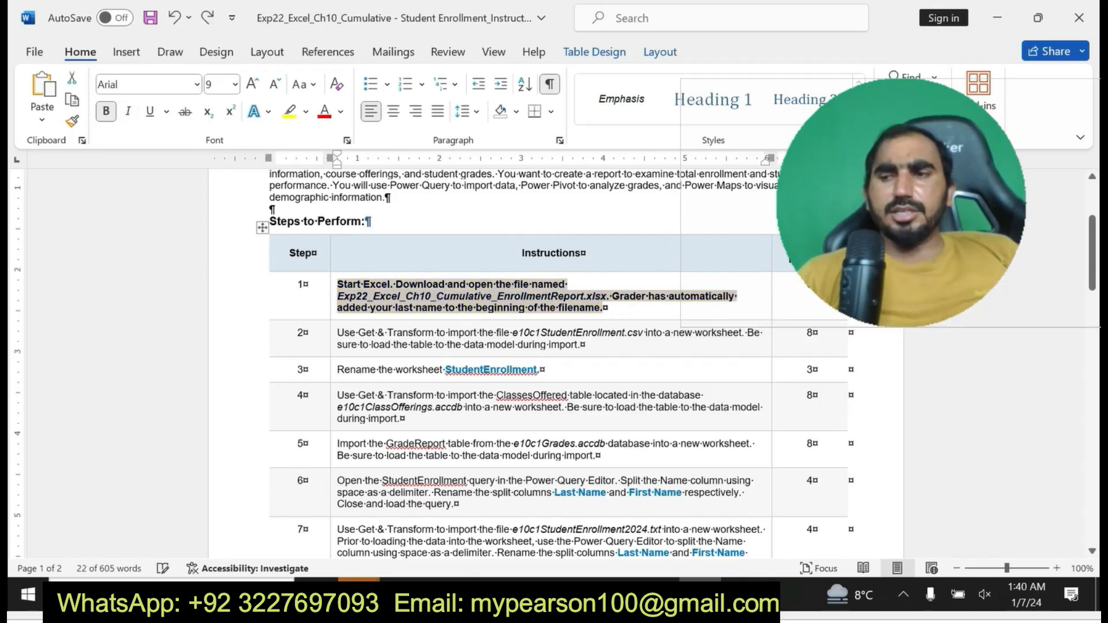
Make instruction step 2 bold with yellow highlighting while reading it, and undo both formats.
drag(337, 333, 761, 333)
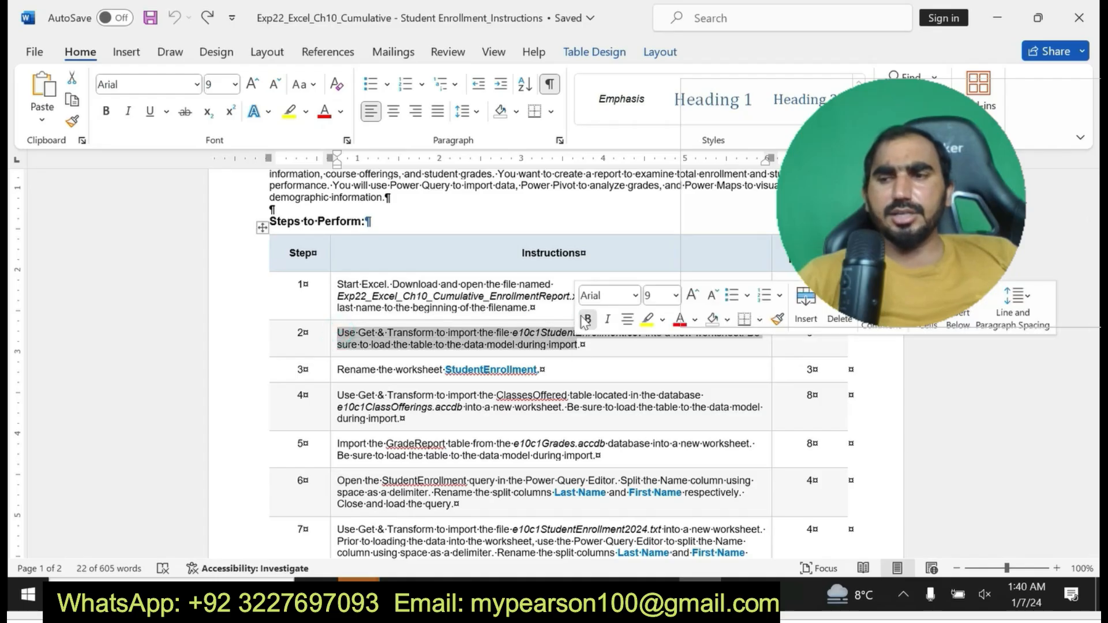
click(585, 319)
click(647, 319)
click(669, 345)
drag(337, 332, 672, 344)
click(343, 333)
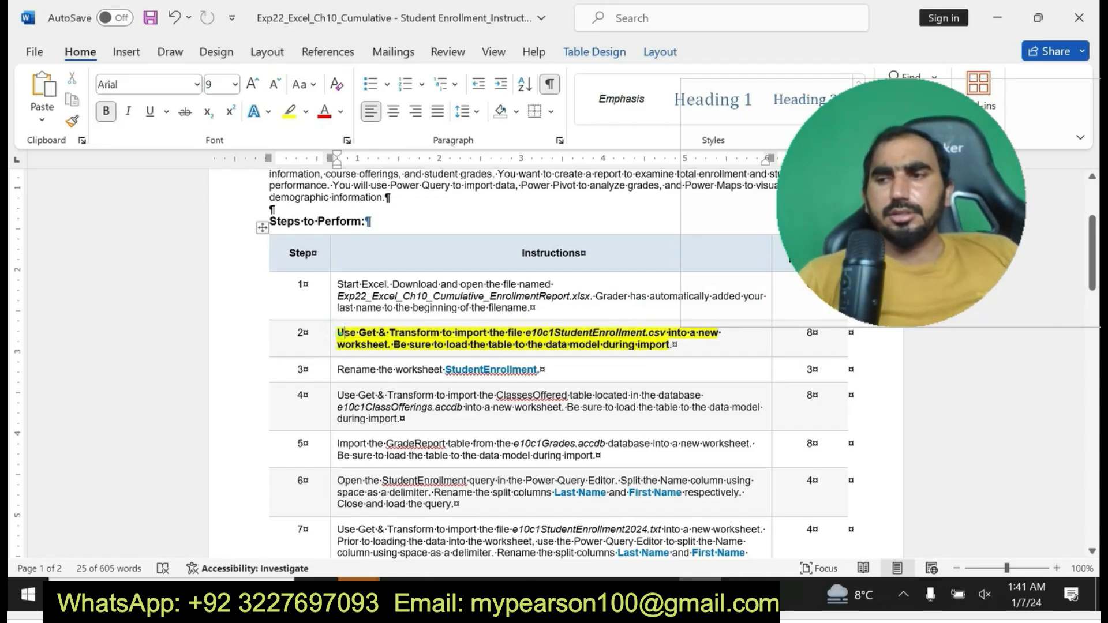
drag(338, 333, 671, 344)
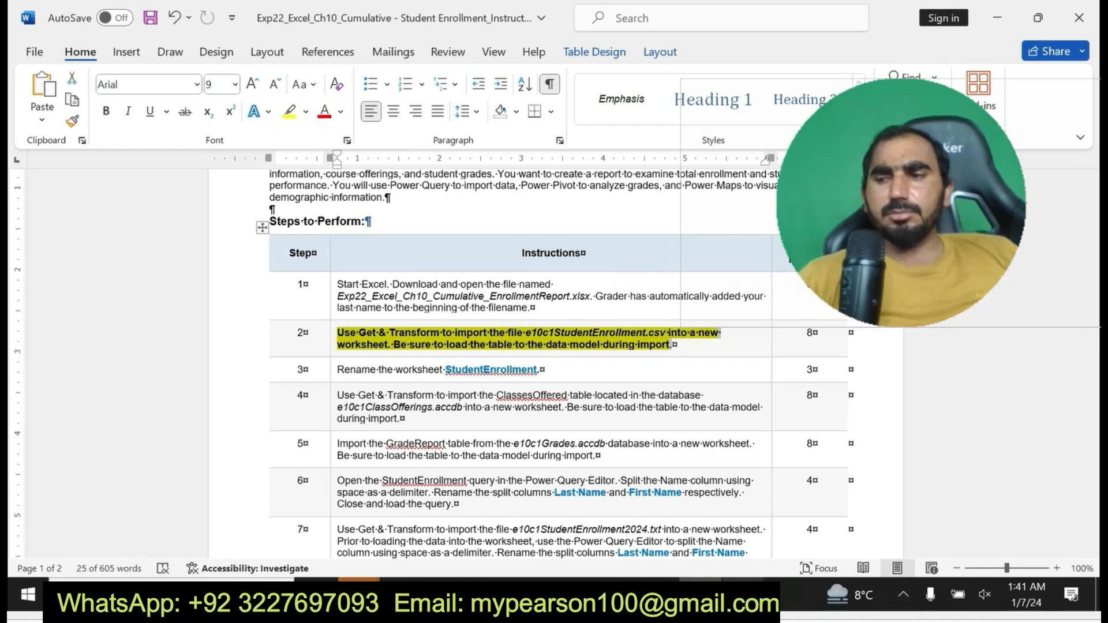
click(699, 595)
click(700, 595)
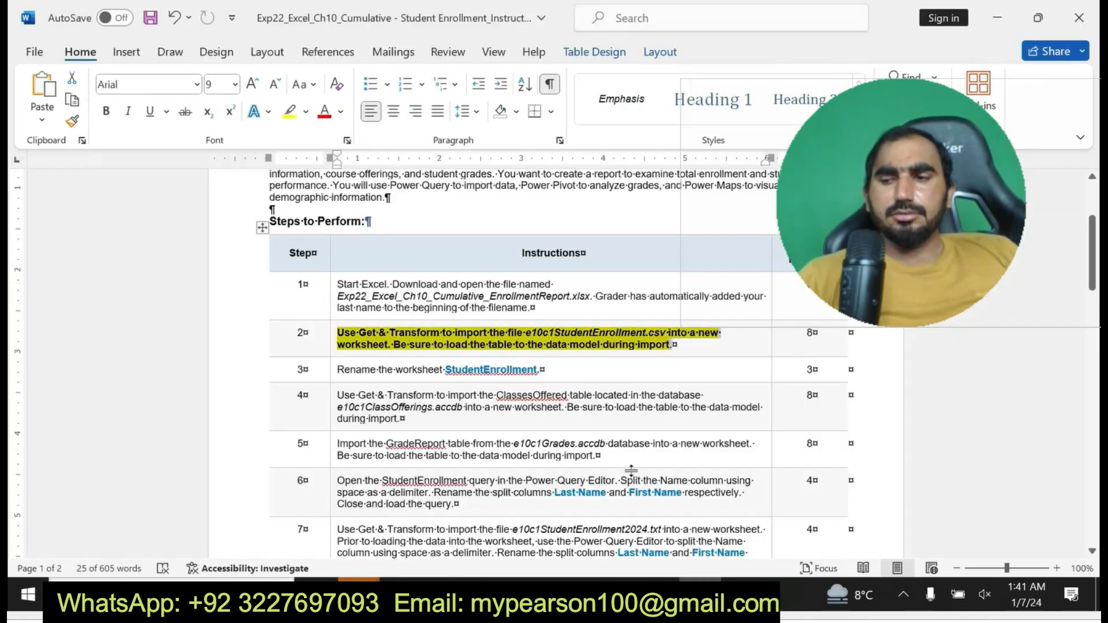
key(ctrl+z)
key(ctrl+z)
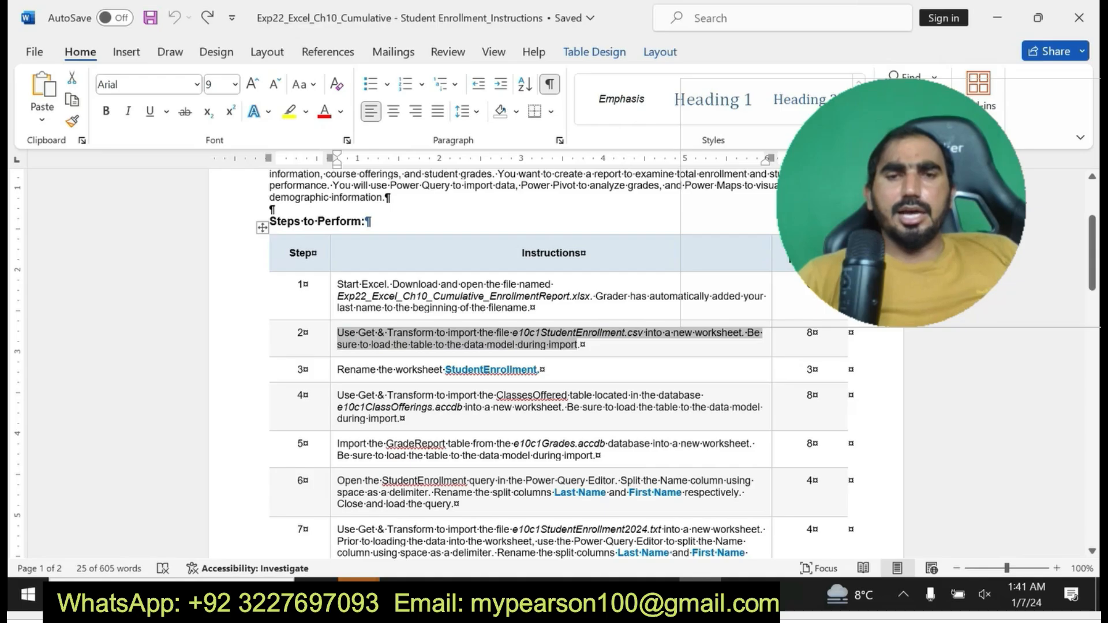
Make the full text of instruction step 2 bold and highlight it in yellow.
drag(339, 333, 578, 349)
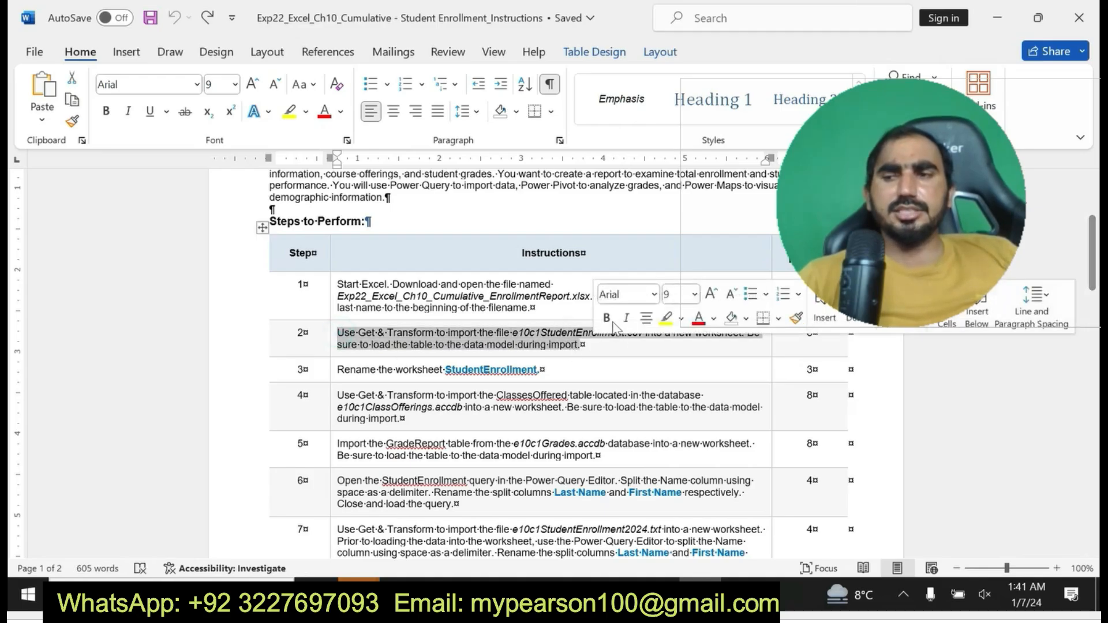
click(606, 318)
click(665, 318)
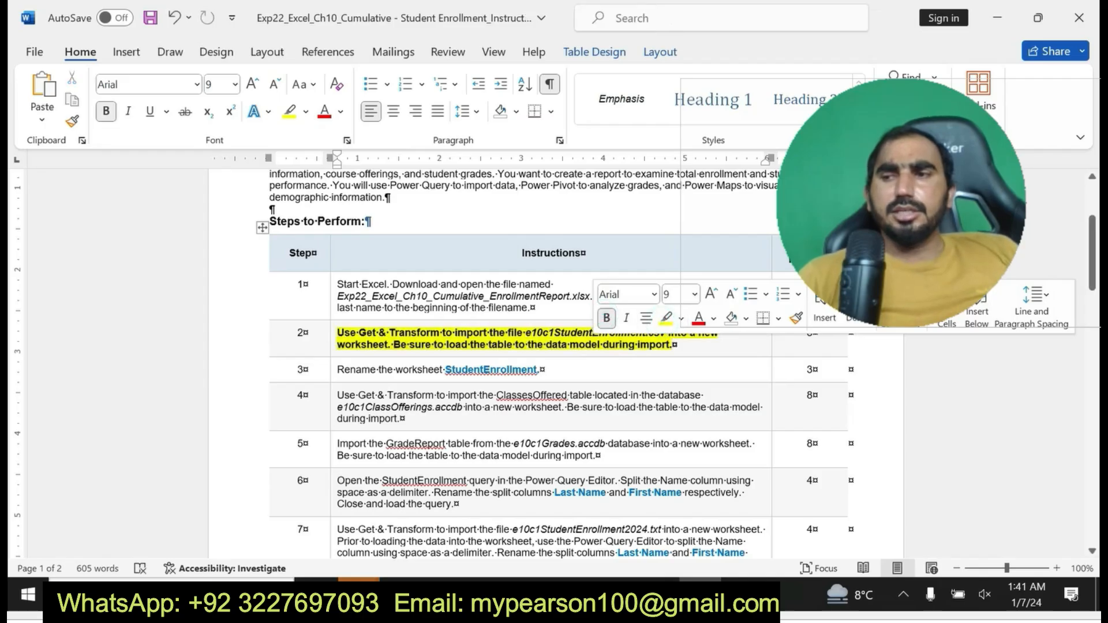
drag(339, 333, 566, 345)
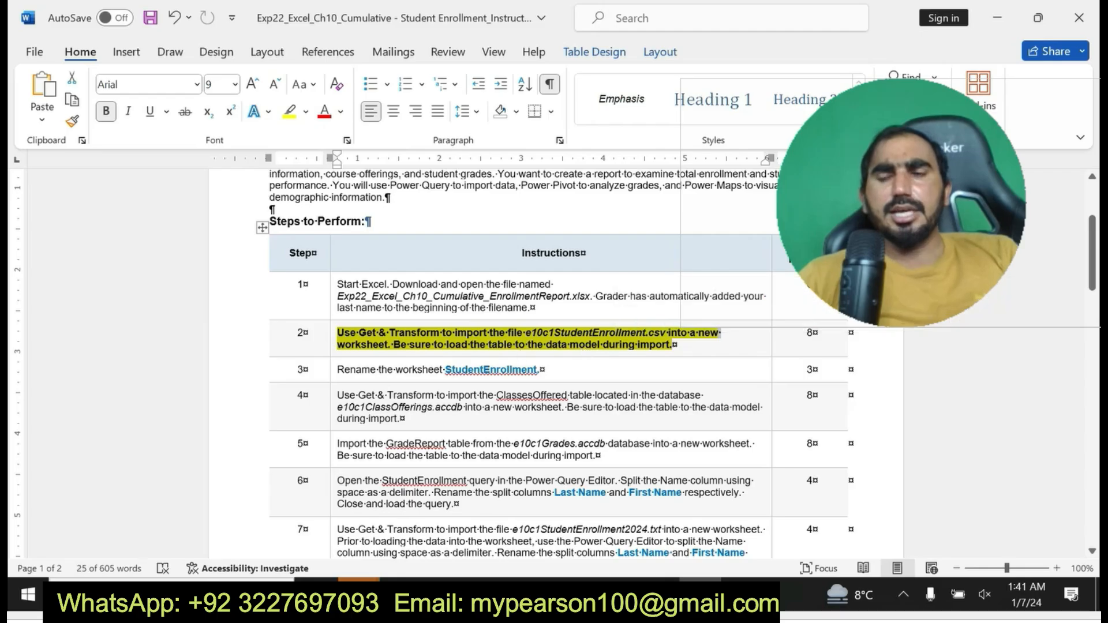
Switch to the Excel workbook and open the e10c1StudentEnrollment2024 text file from Documents for a Text/CSV import.
click(743, 593)
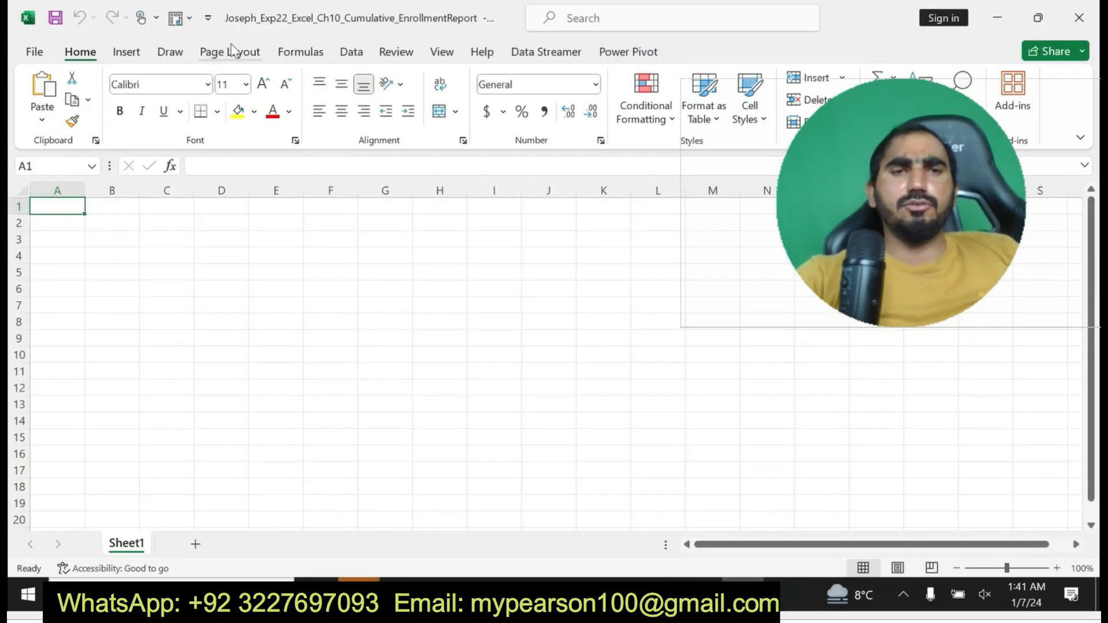
click(348, 51)
click(42, 113)
mouse_move(132, 147)
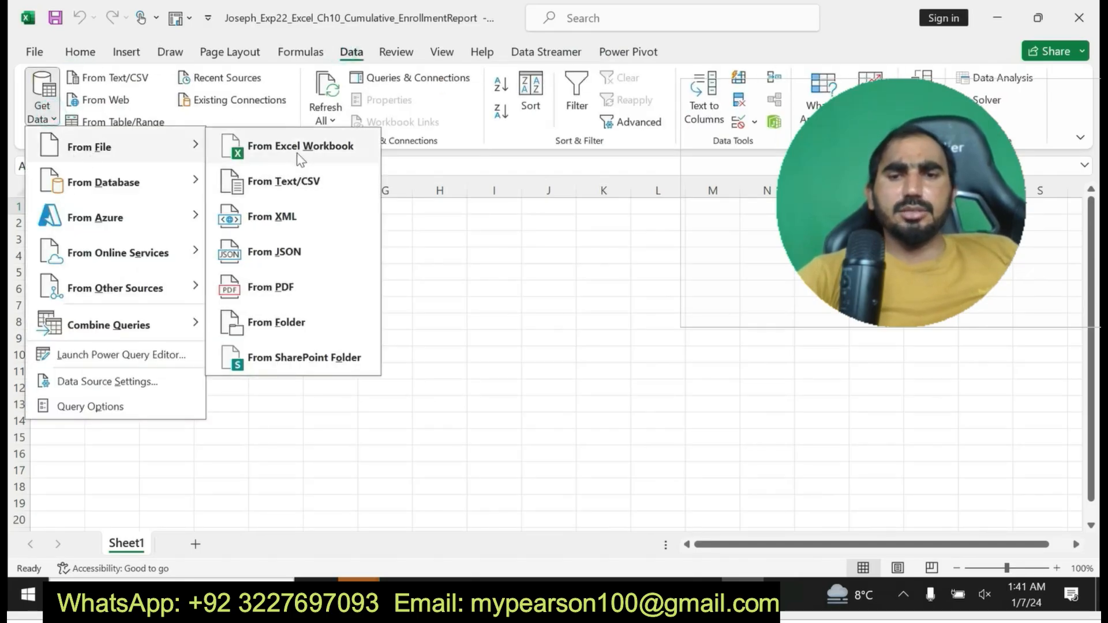
click(301, 180)
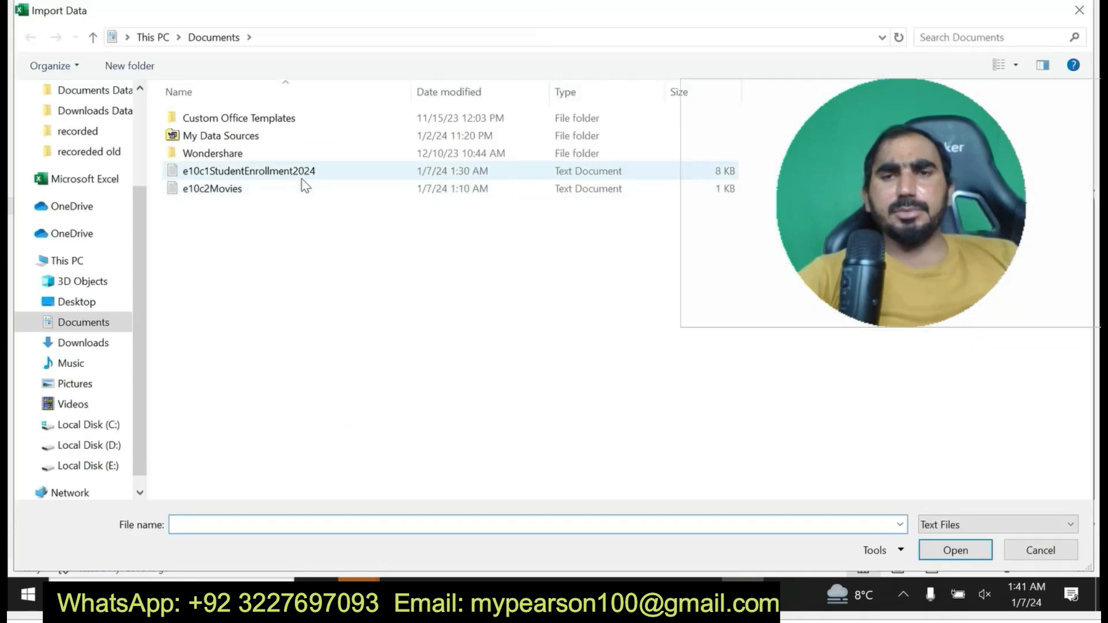
double_click(302, 175)
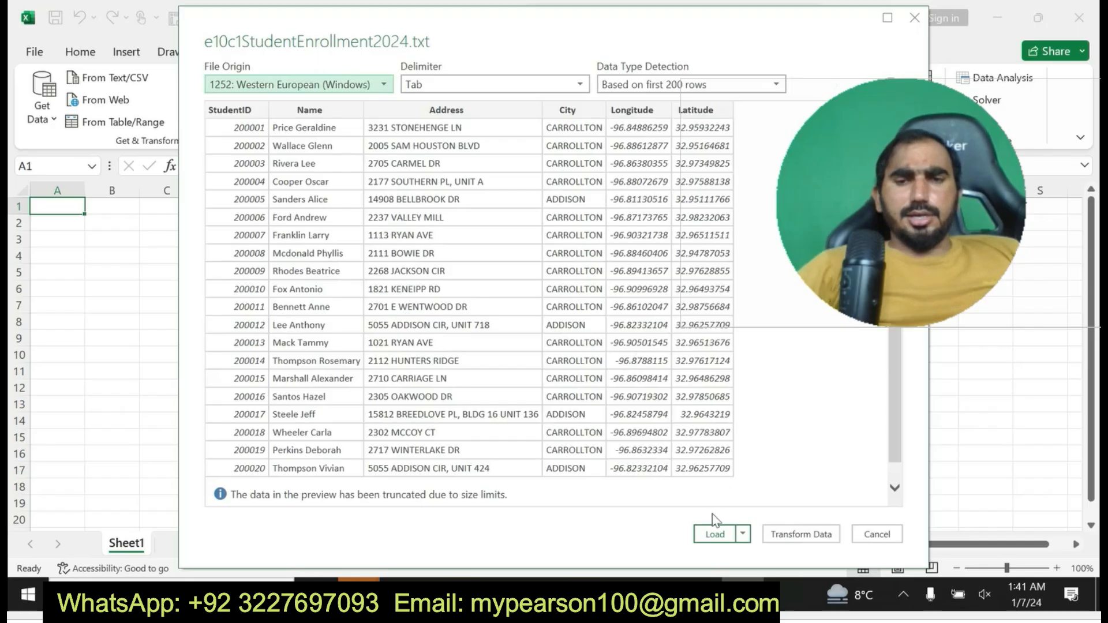
Load the previewed e10c1StudentEnrollment2024 text data into a new worksheet.
click(709, 537)
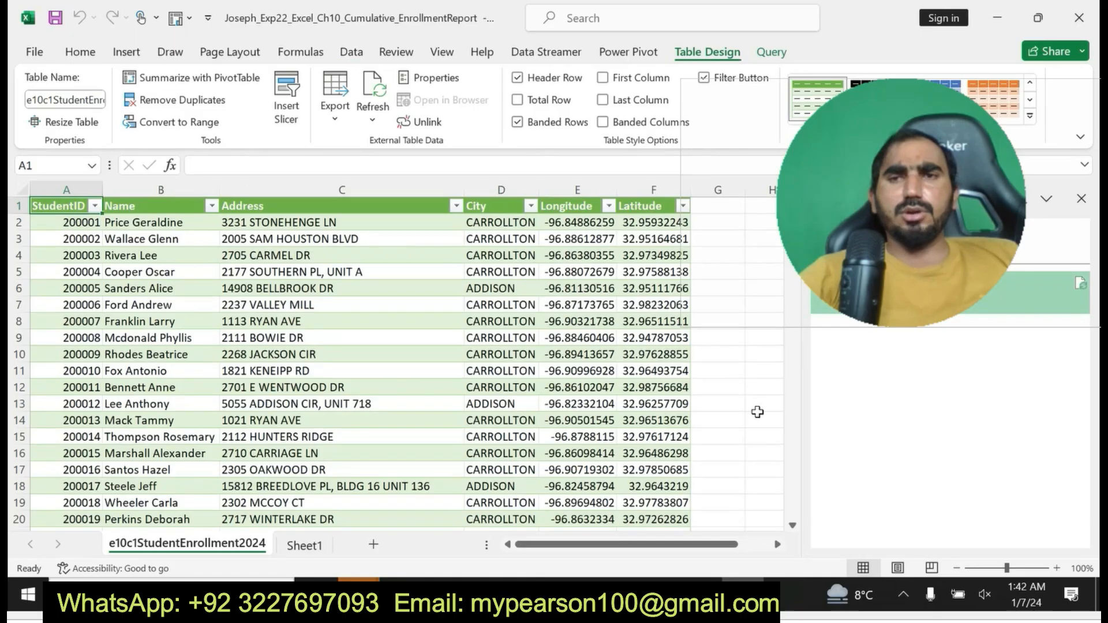
Switch to the Word instructions and undo the bold and yellow highlighting on step 2.
click(701, 595)
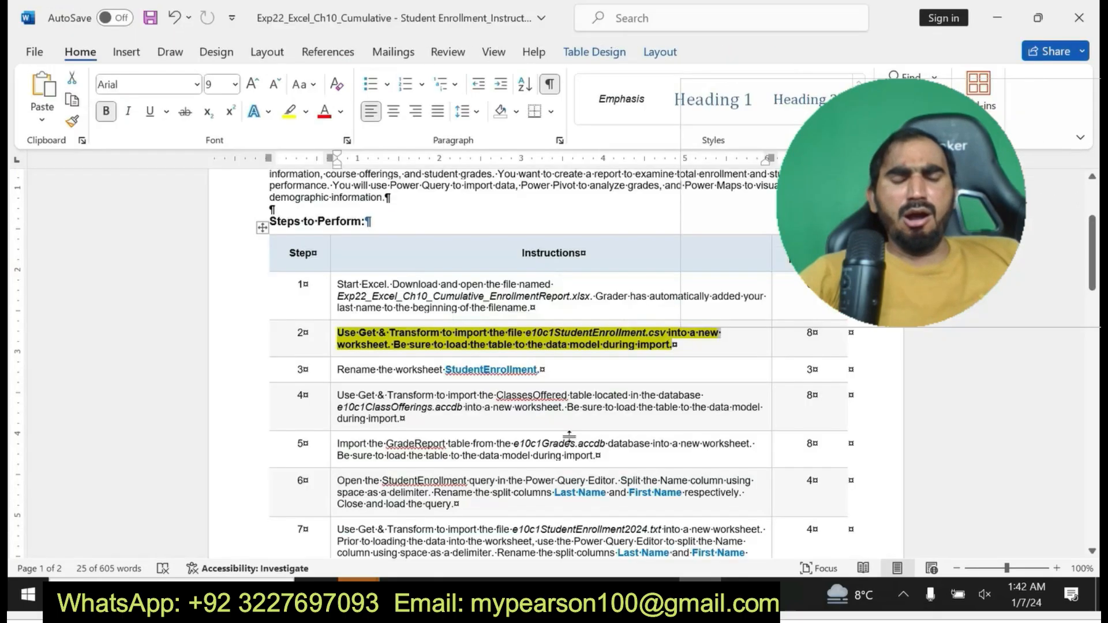
drag(337, 333, 674, 345)
key(ctrl+z)
key(ctrl+z)
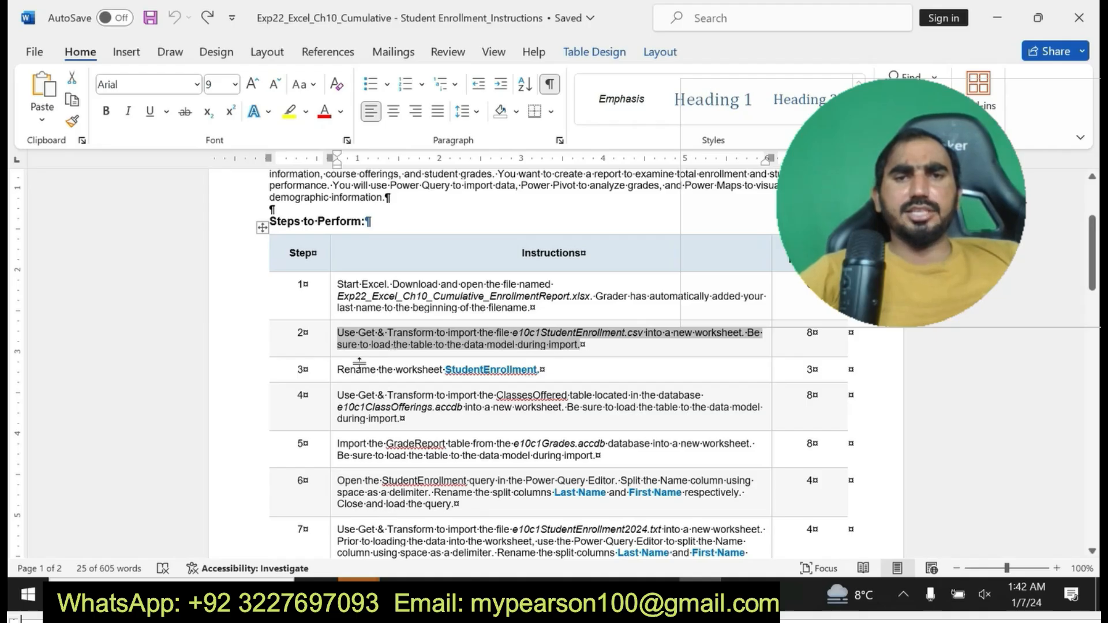
Make instruction step 3 bold and select the worksheet name StudentEnrollment in it.
click(333, 374)
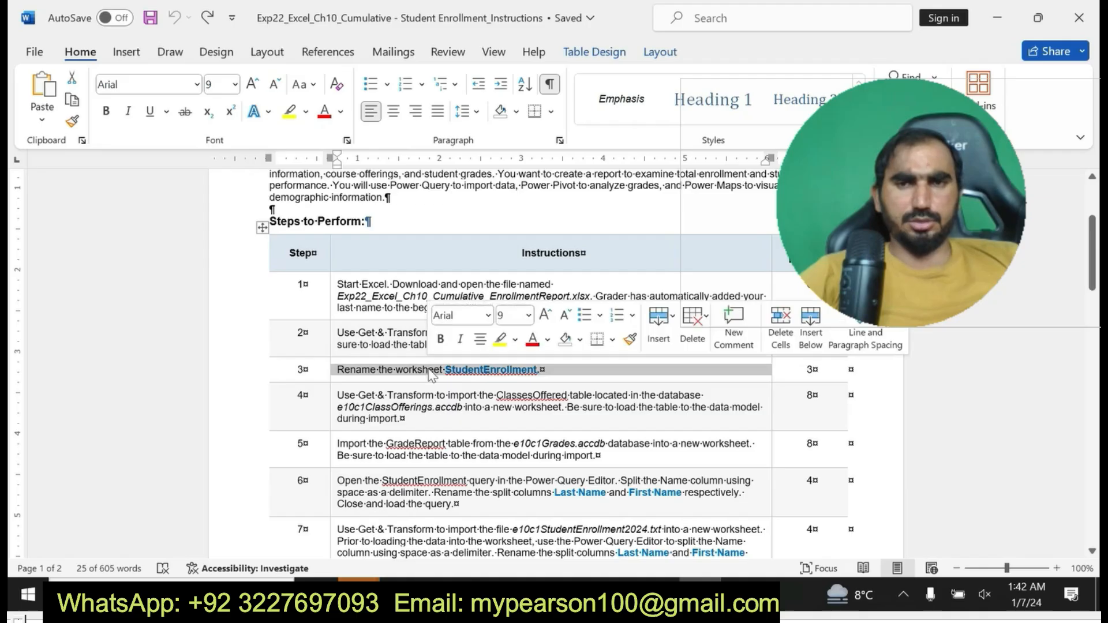
click(440, 340)
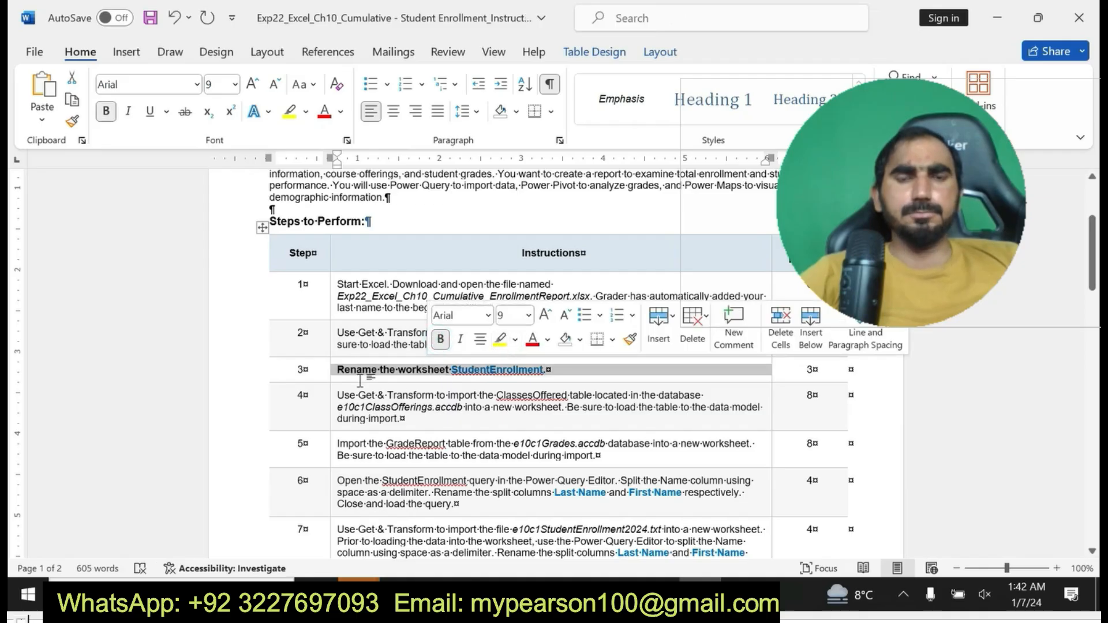
click(341, 373)
drag(337, 373, 545, 371)
click(453, 371)
drag(451, 370, 540, 370)
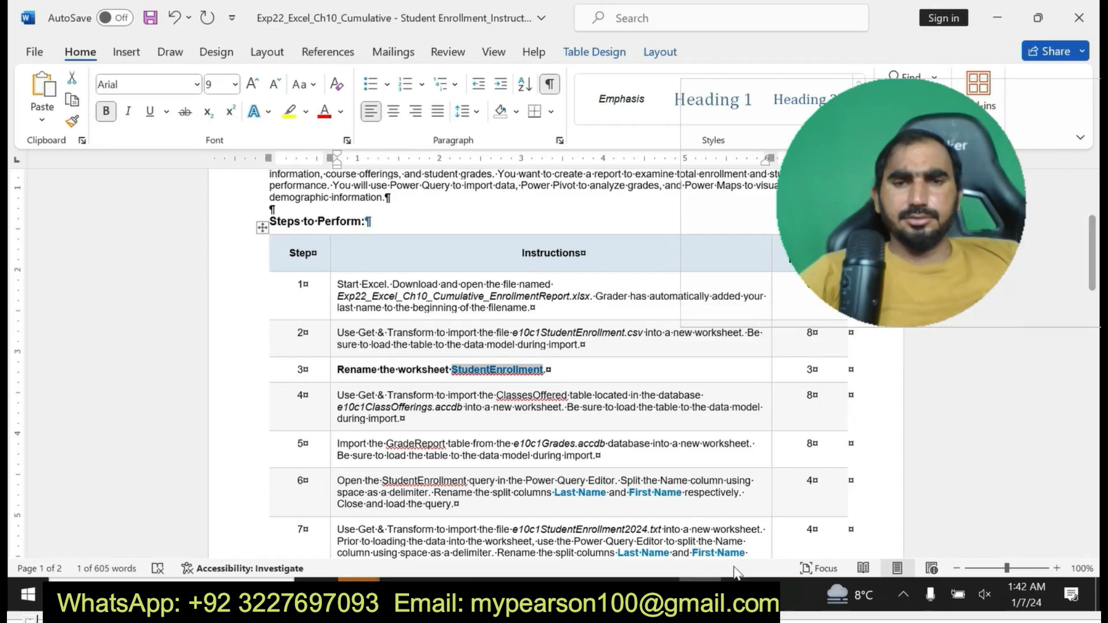
Switch to the Excel workbook and rename the e10c1StudentEnrollment2024 worksheet as StudentEnrollment.
click(739, 594)
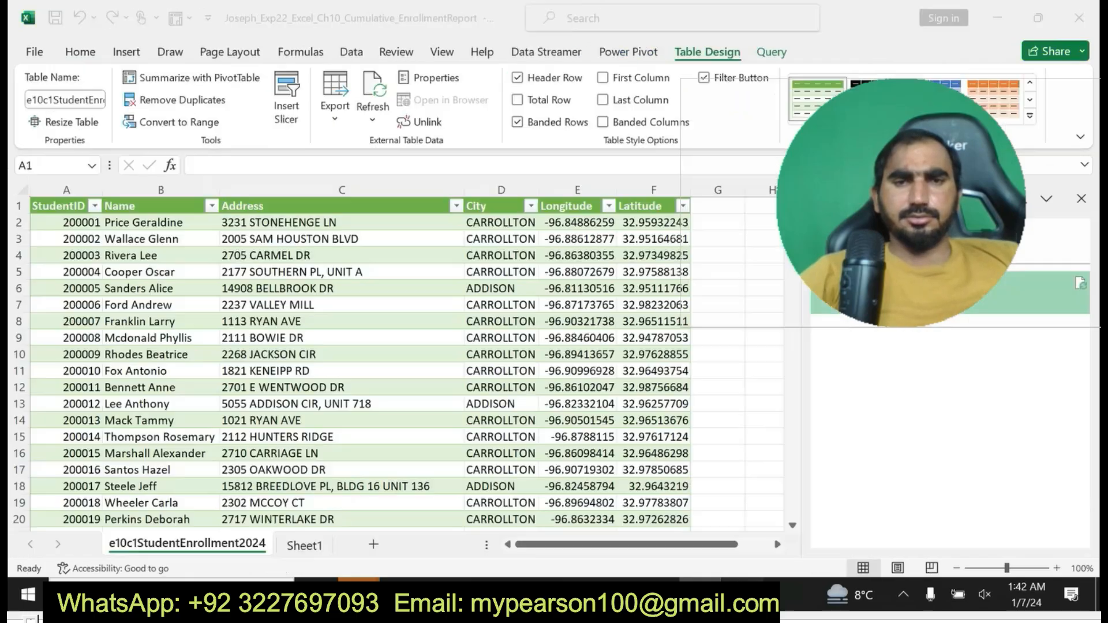
right_click(202, 549)
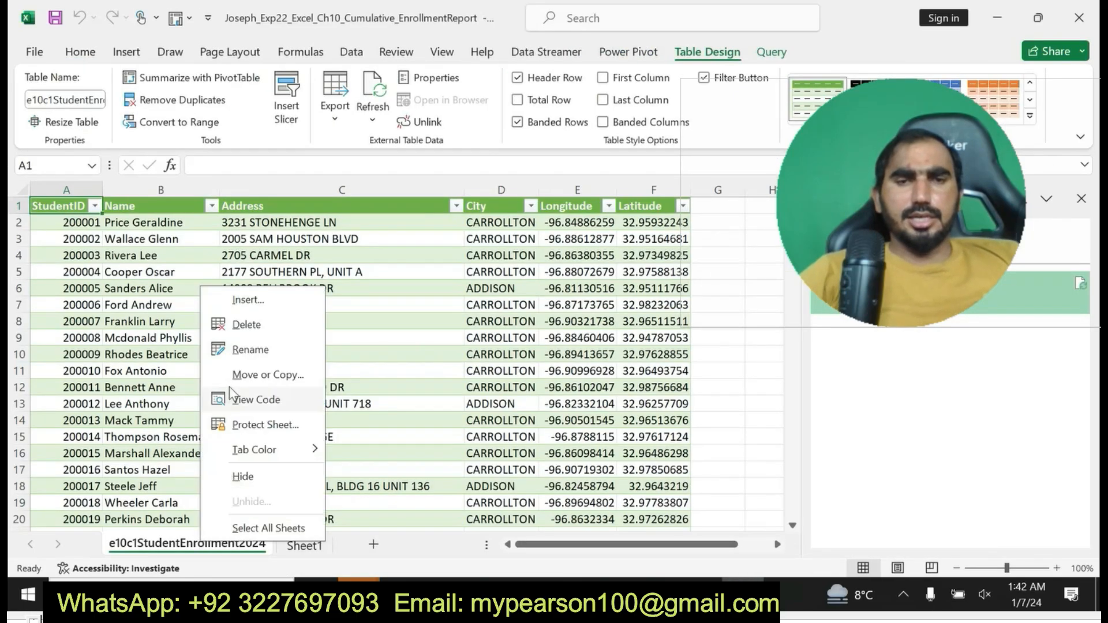
click(249, 349)
text(StudentEnrollment)
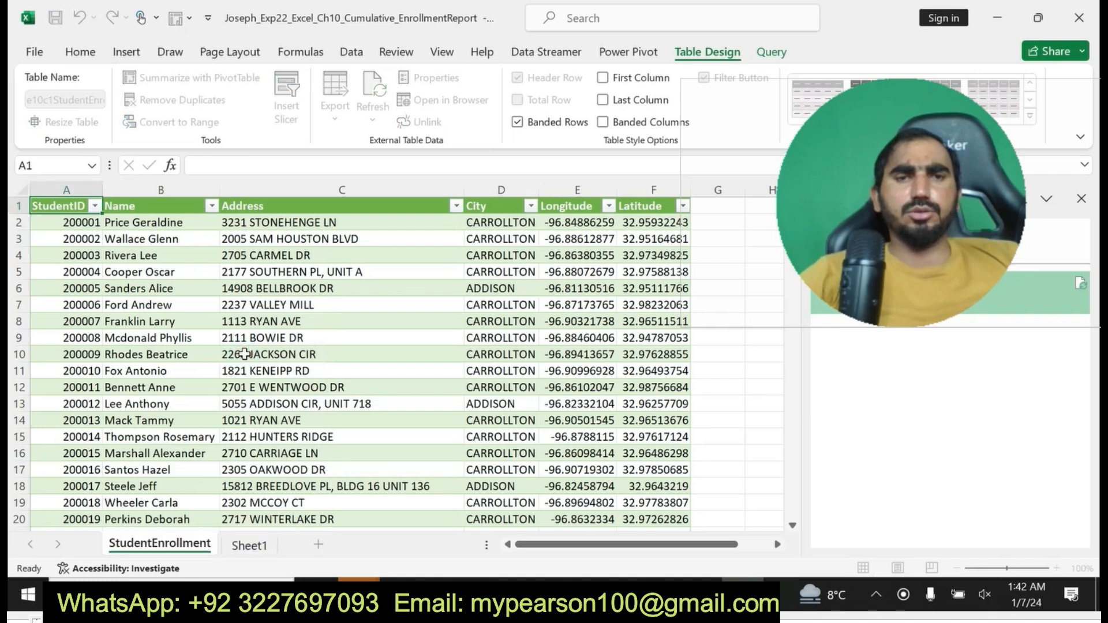
key(Return)
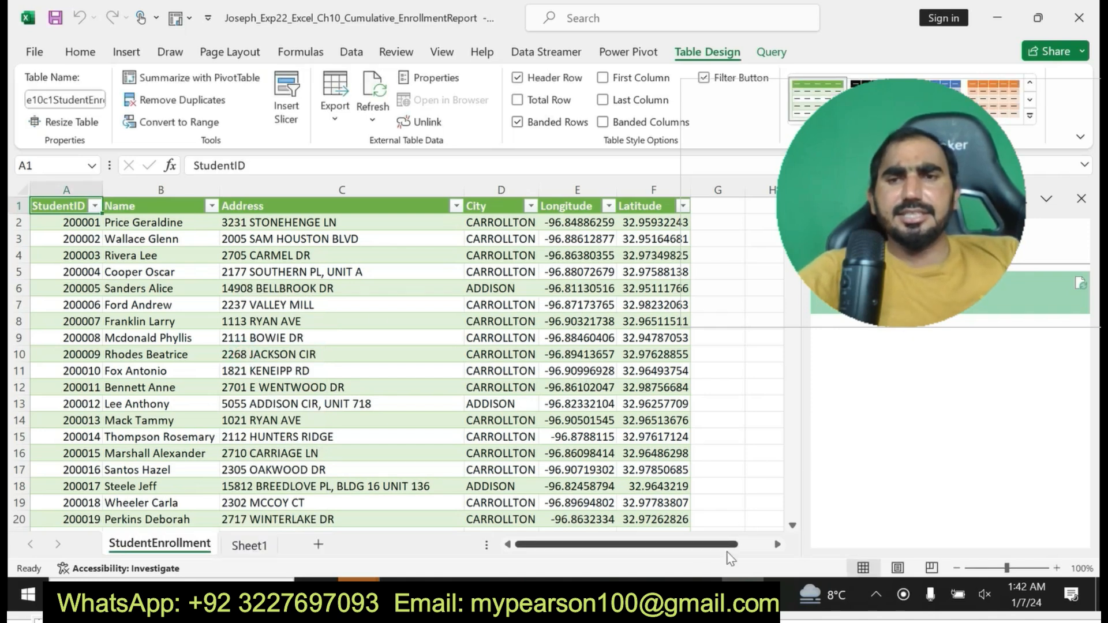
Switch to the Word instructions, highlight the full text of step 4 in yellow and make it bold.
click(701, 594)
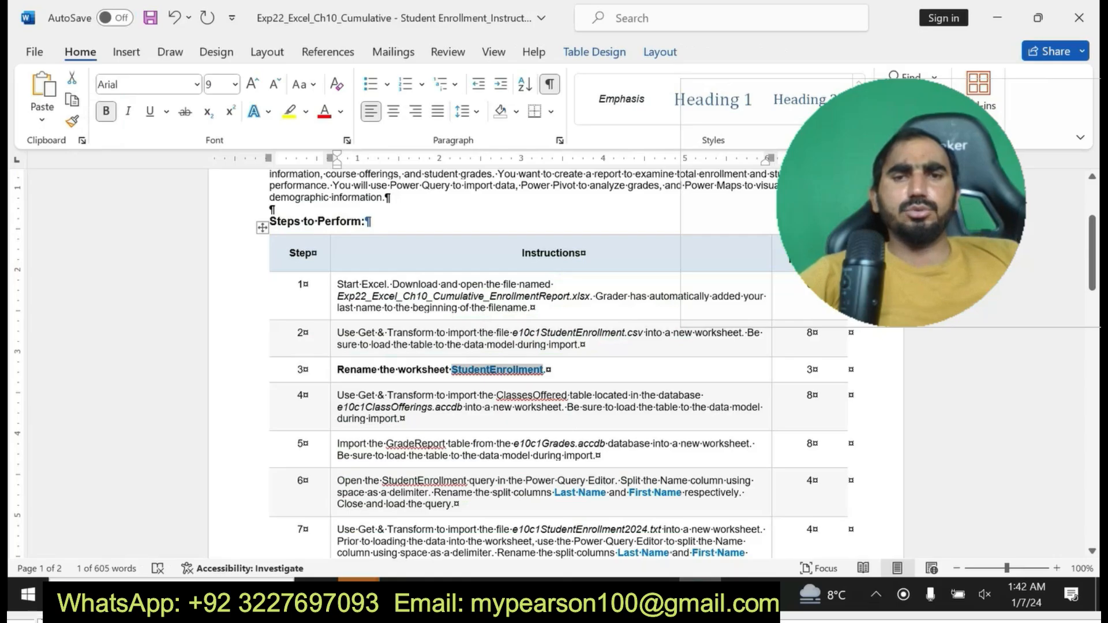
drag(340, 398, 400, 419)
click(421, 413)
key(ctrl+z)
click(368, 411)
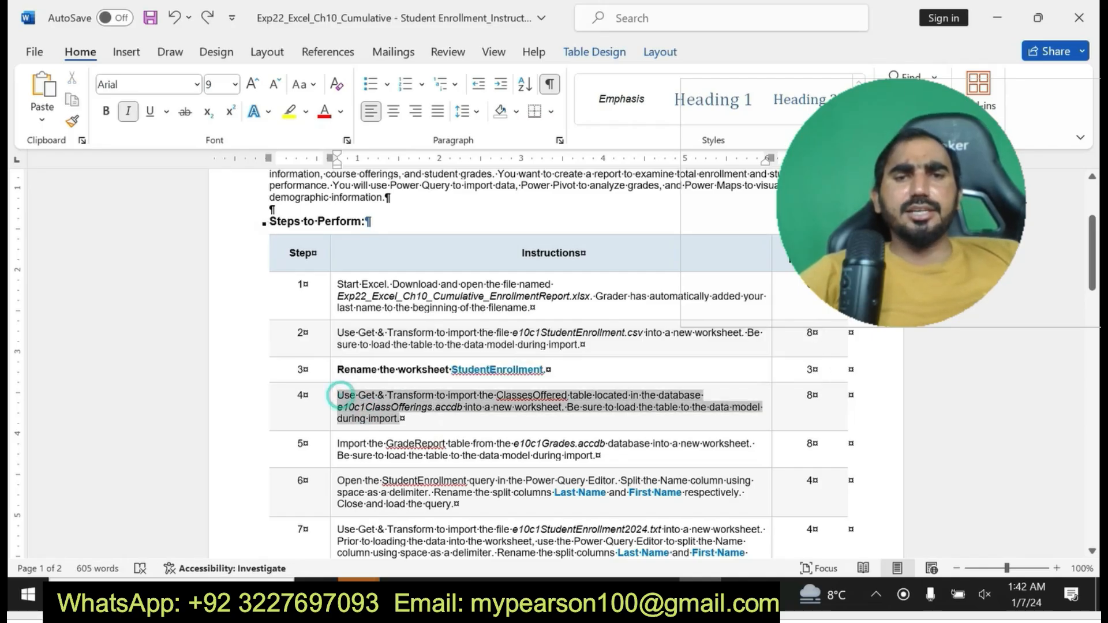
click(481, 390)
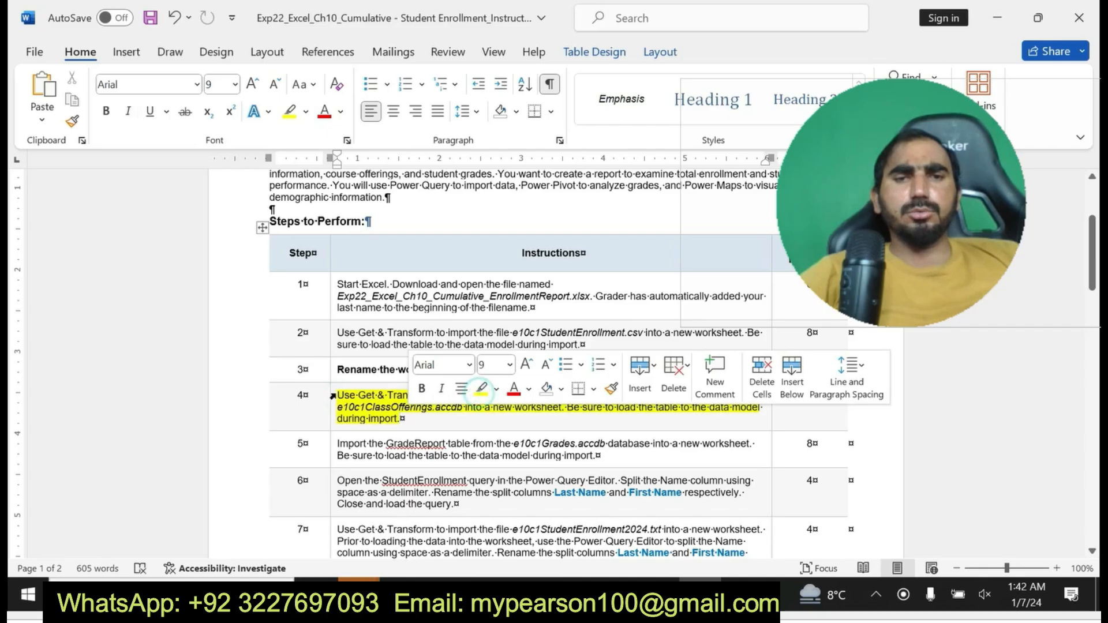
drag(339, 394, 400, 420)
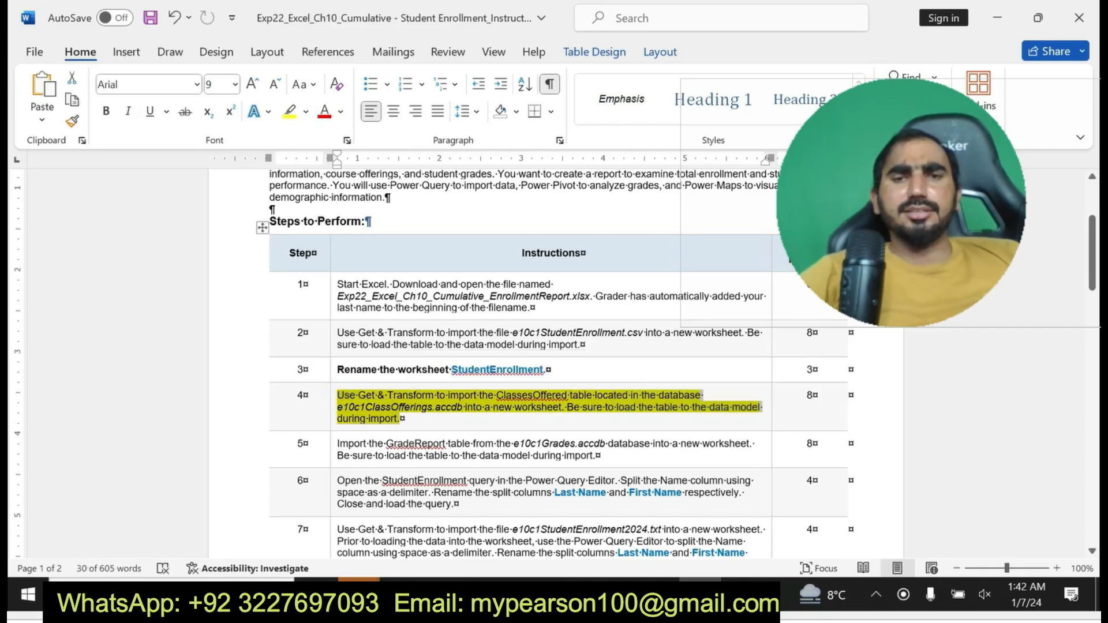
click(107, 113)
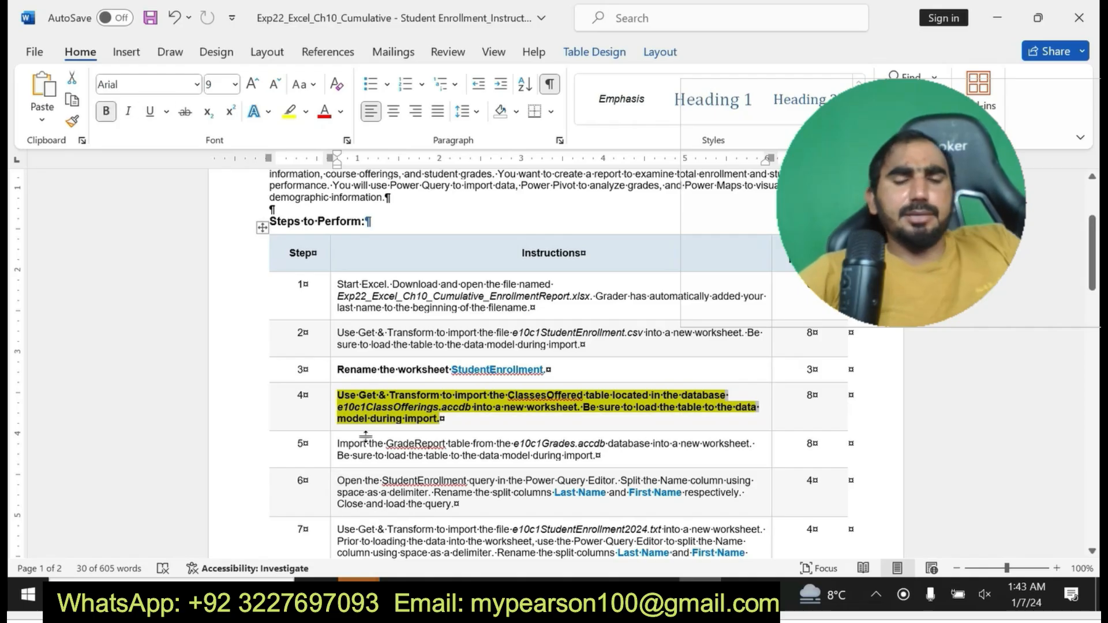
click(370, 409)
drag(339, 394, 619, 430)
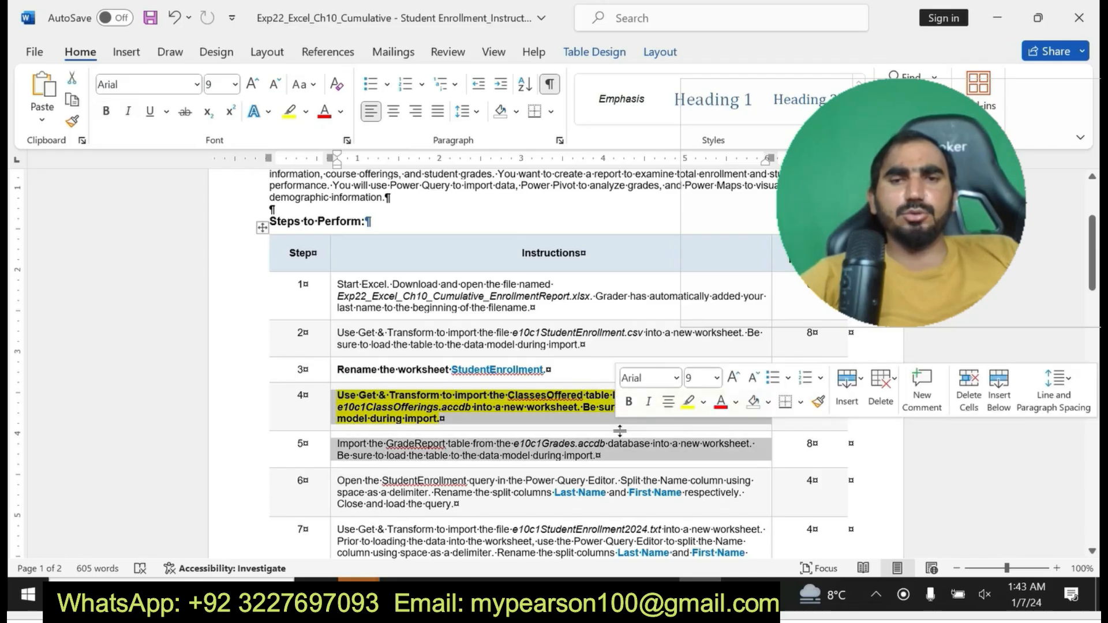
Switch to the Excel workbook and start a Get Data import from a Microsoft Access database.
click(743, 594)
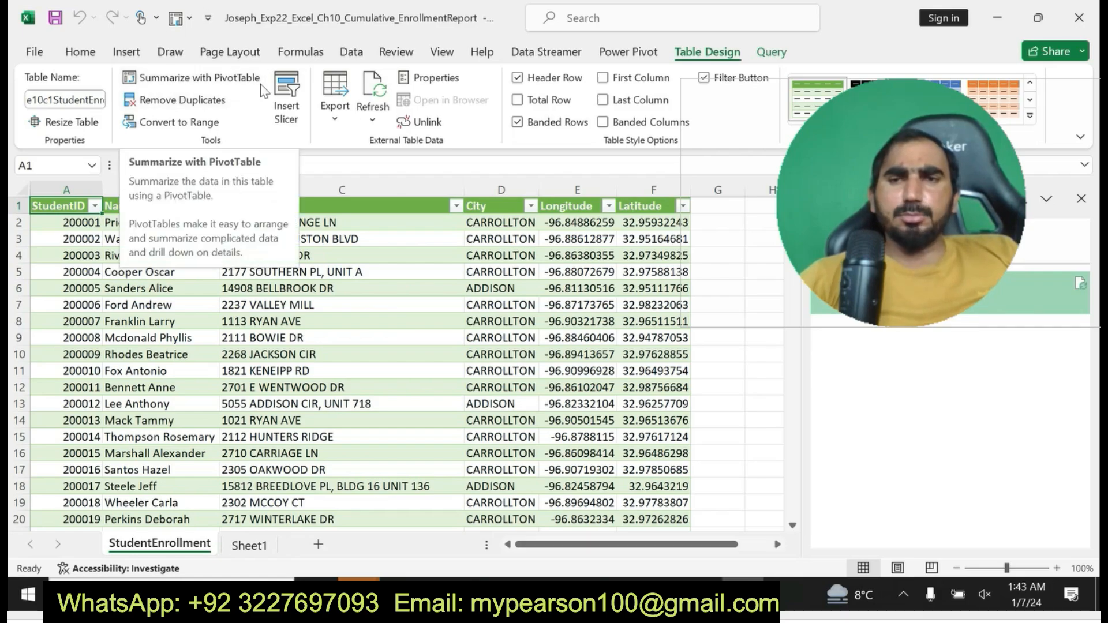
click(349, 55)
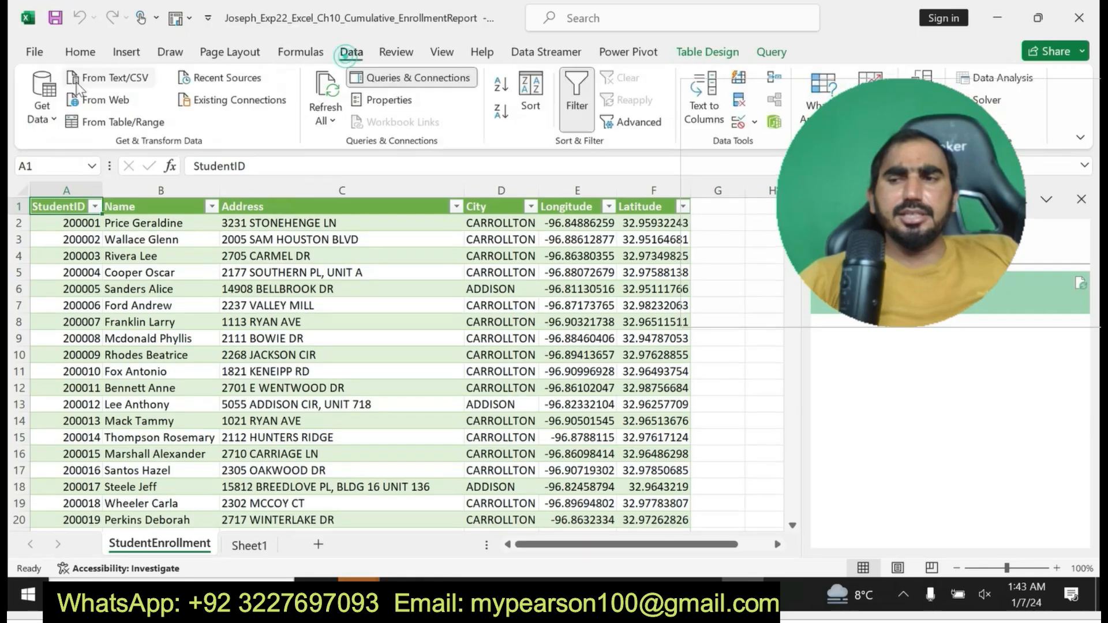
click(43, 98)
mouse_move(97, 184)
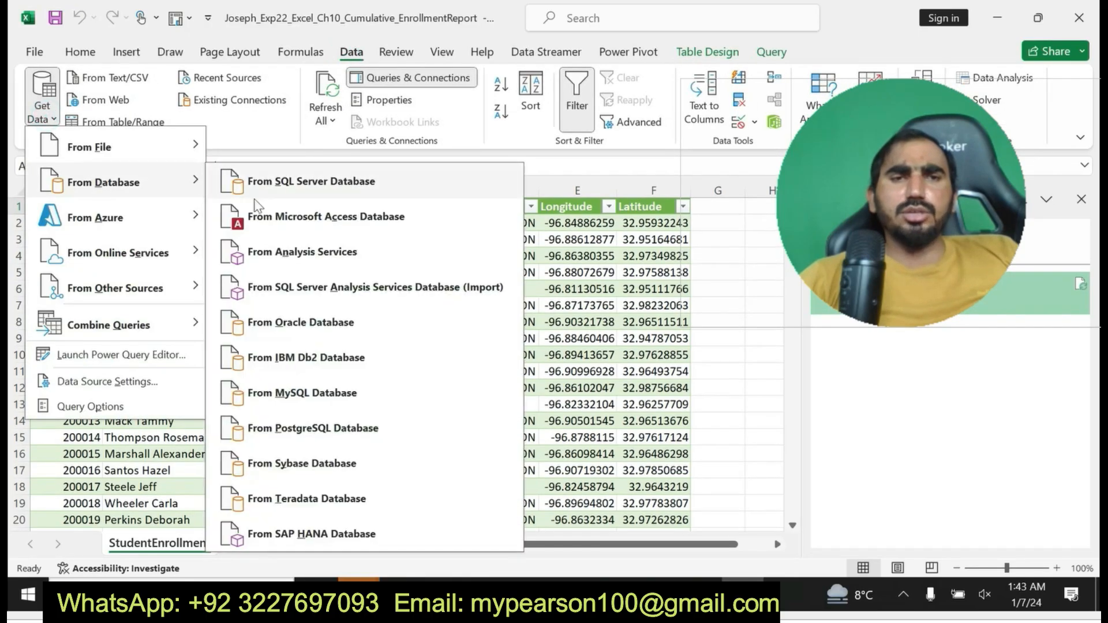
click(279, 215)
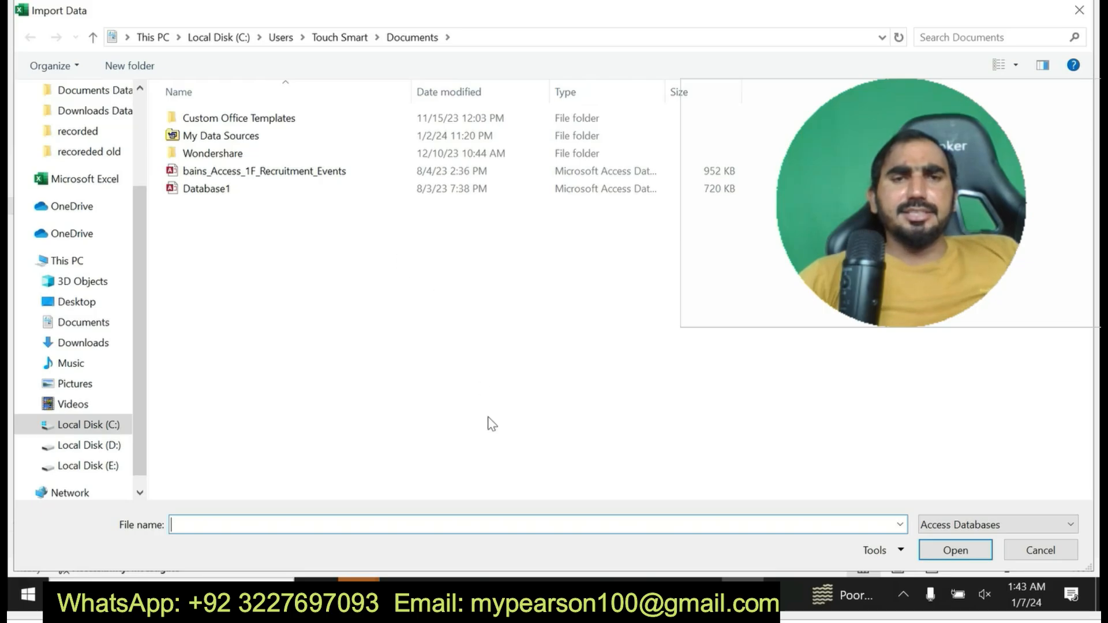
Switch to the Student Enrollment zip archive in WinRAR and open the e10c1ClassOfferings database from it.
click(657, 596)
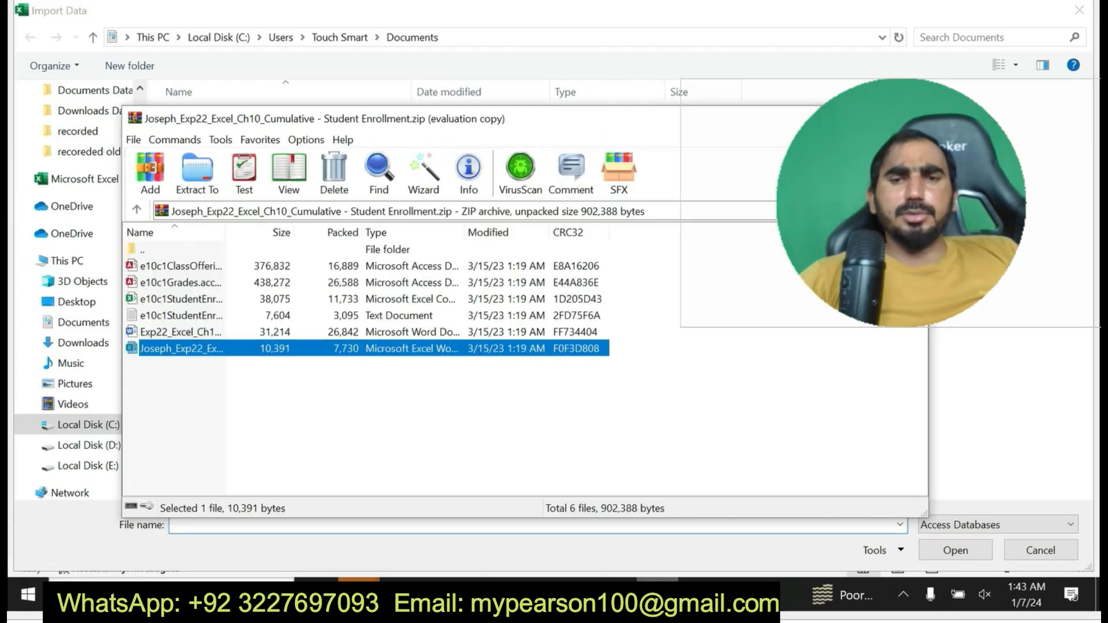
click(295, 441)
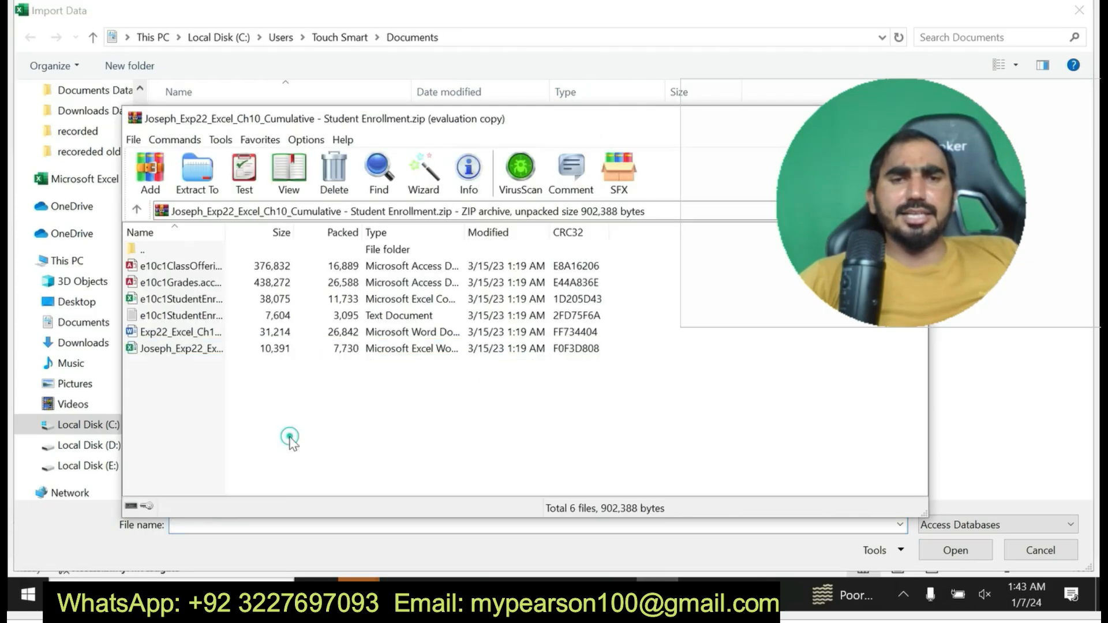
click(197, 266)
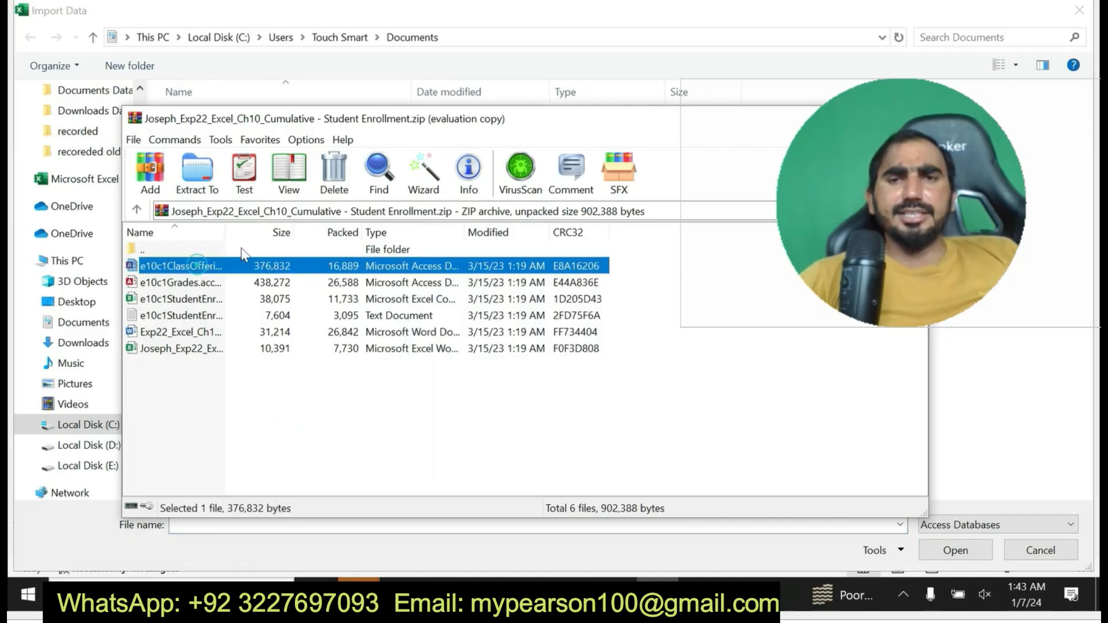
double_click(198, 265)
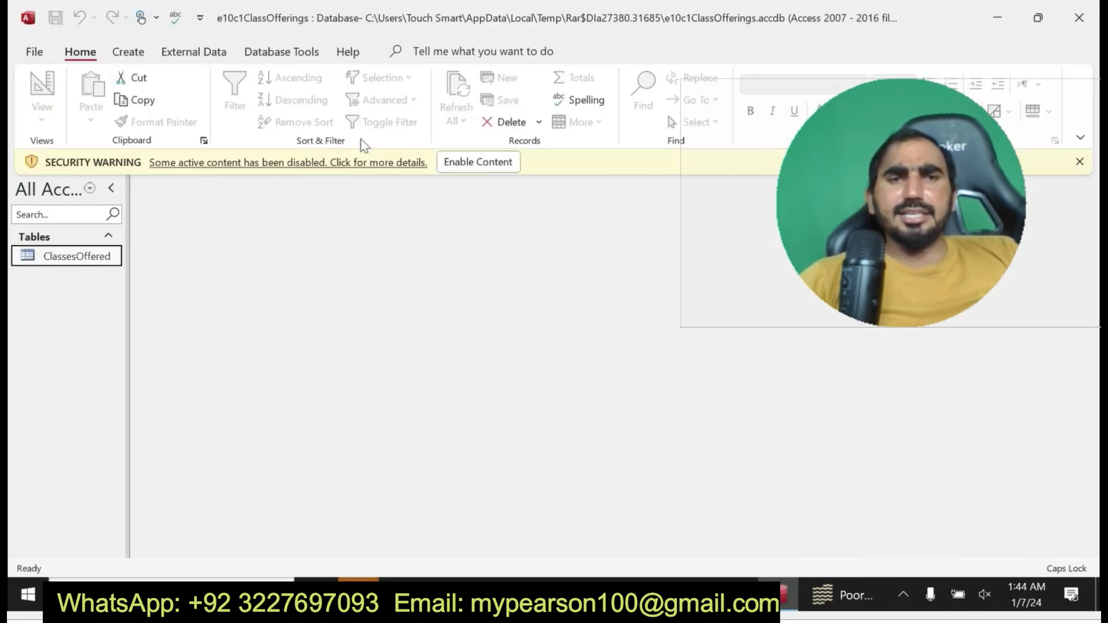
Save the database in Access Database format as e10c1ClassOfferings in Documents, declining to update the copy in the archive.
click(35, 53)
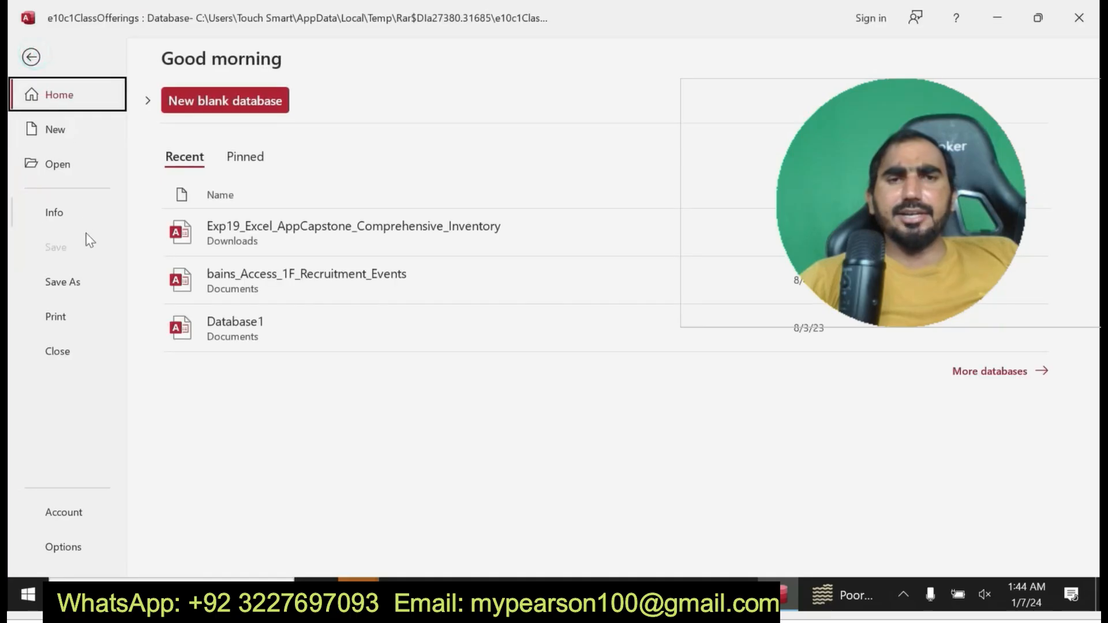
click(64, 283)
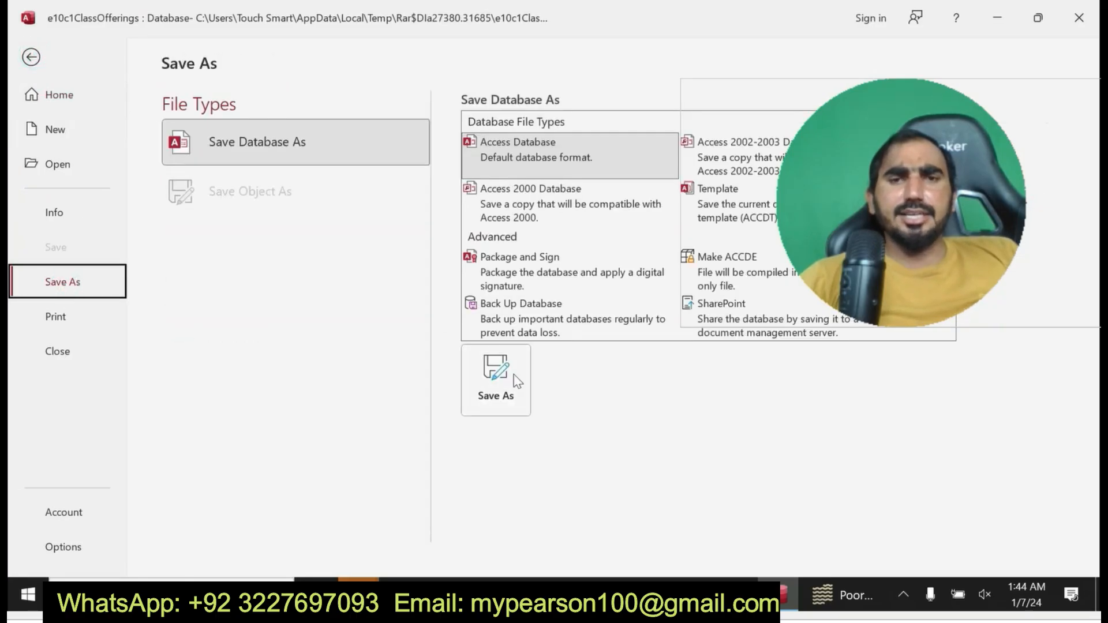
click(323, 139)
click(489, 382)
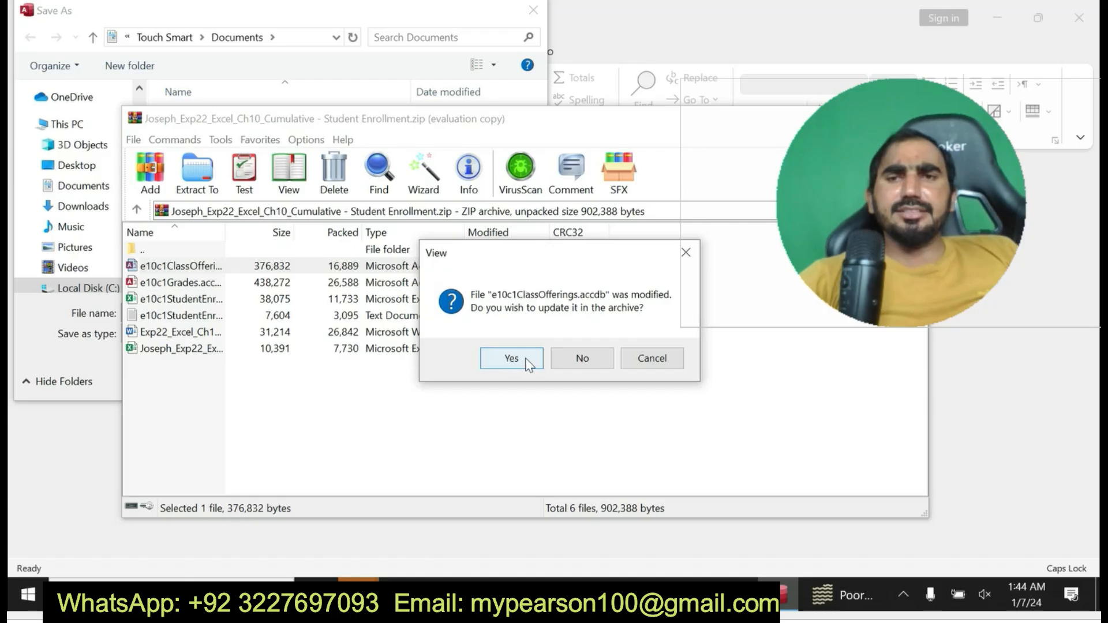
click(582, 358)
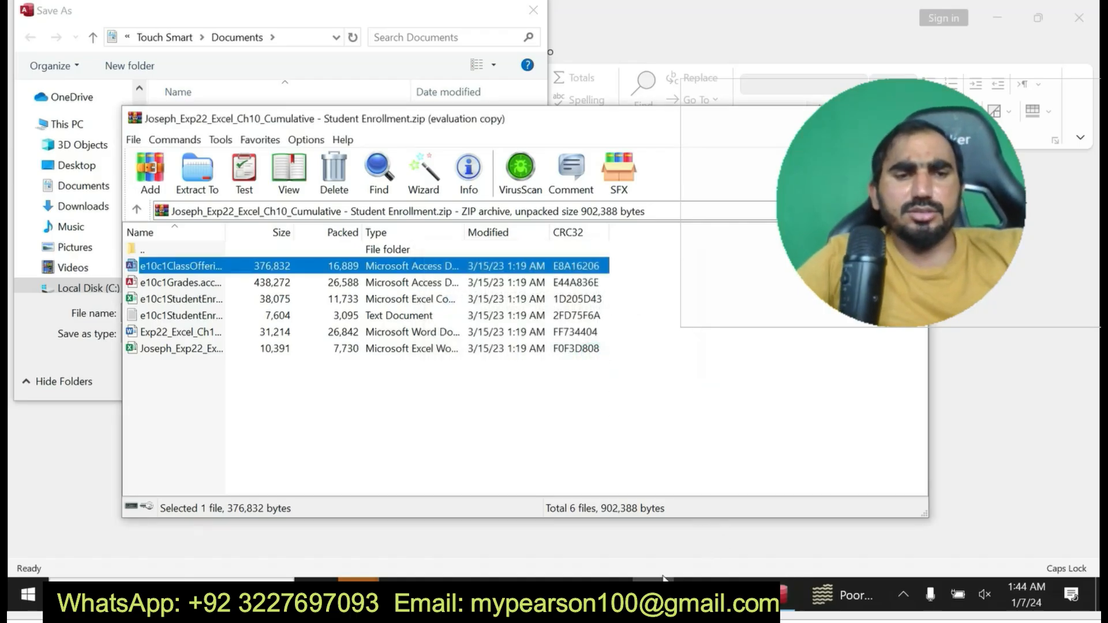
click(736, 594)
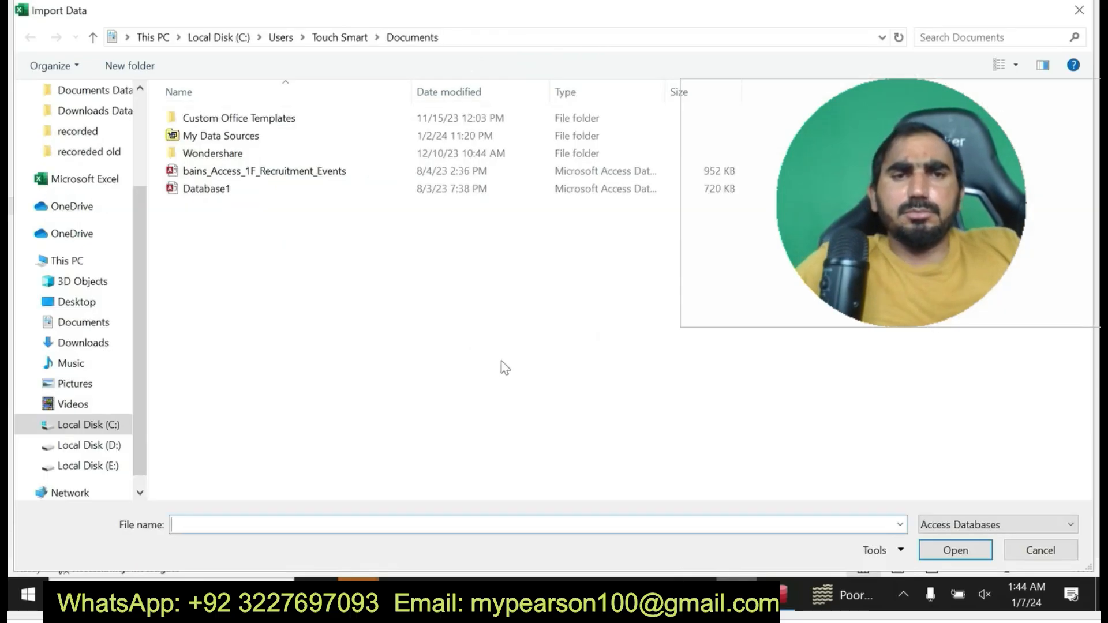
click(102, 113)
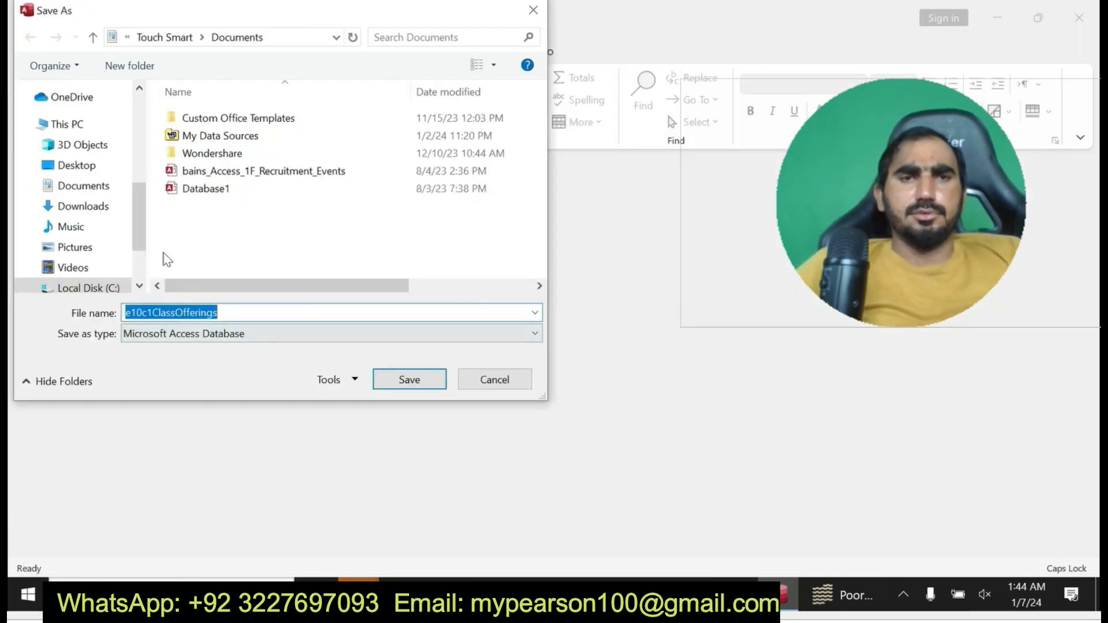
click(409, 382)
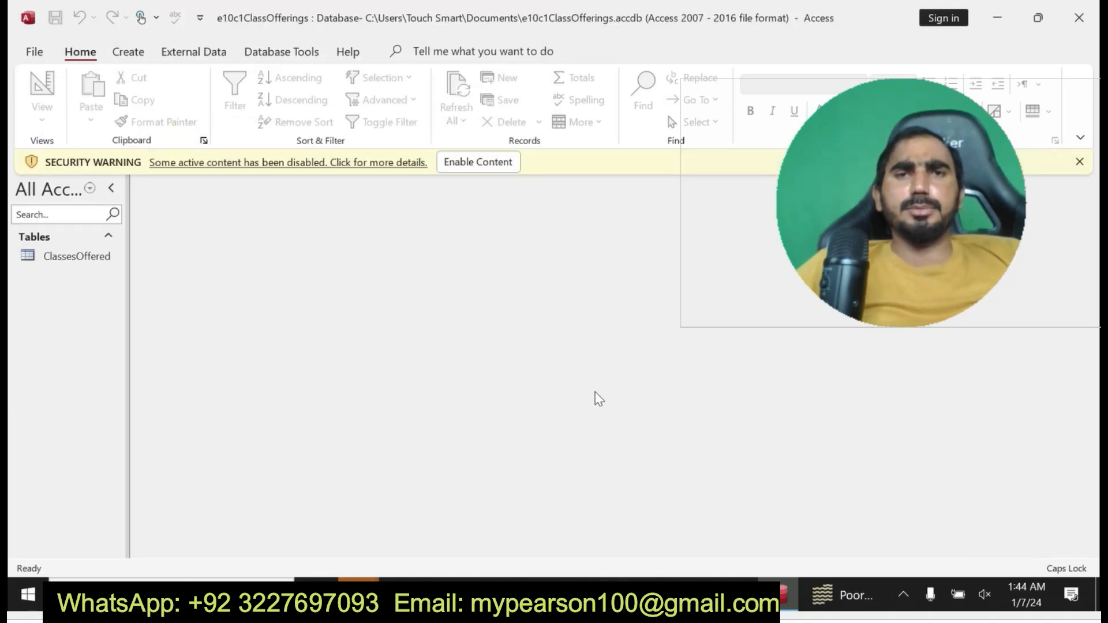
Return to Excel's import dialog, look for the database in Downloads Data and on Local Disk (C:), and cancel the import.
click(735, 594)
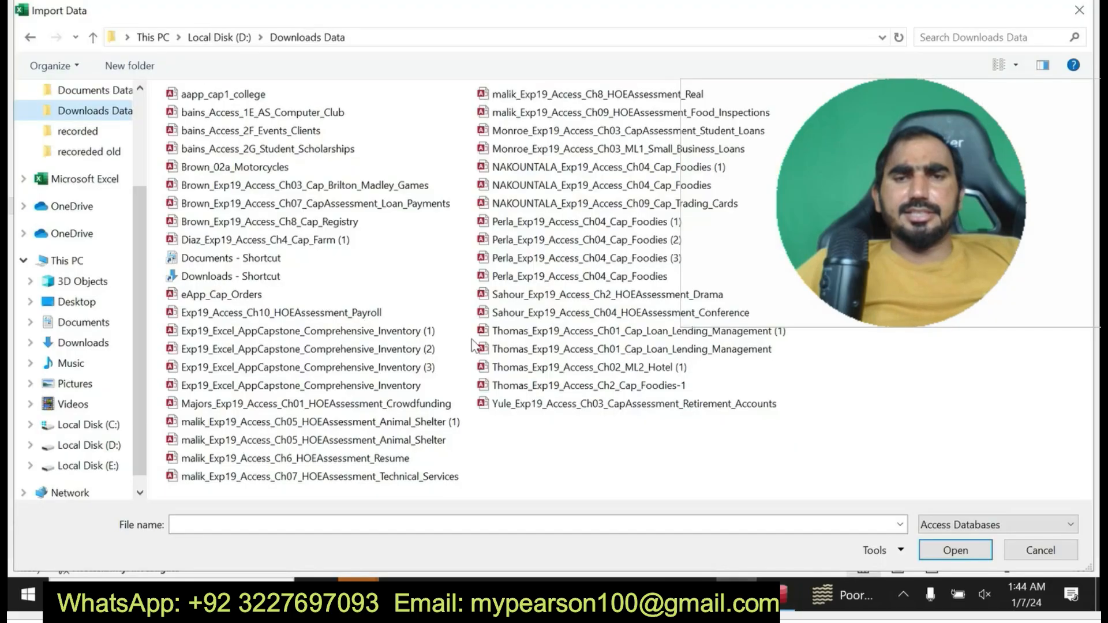
click(81, 151)
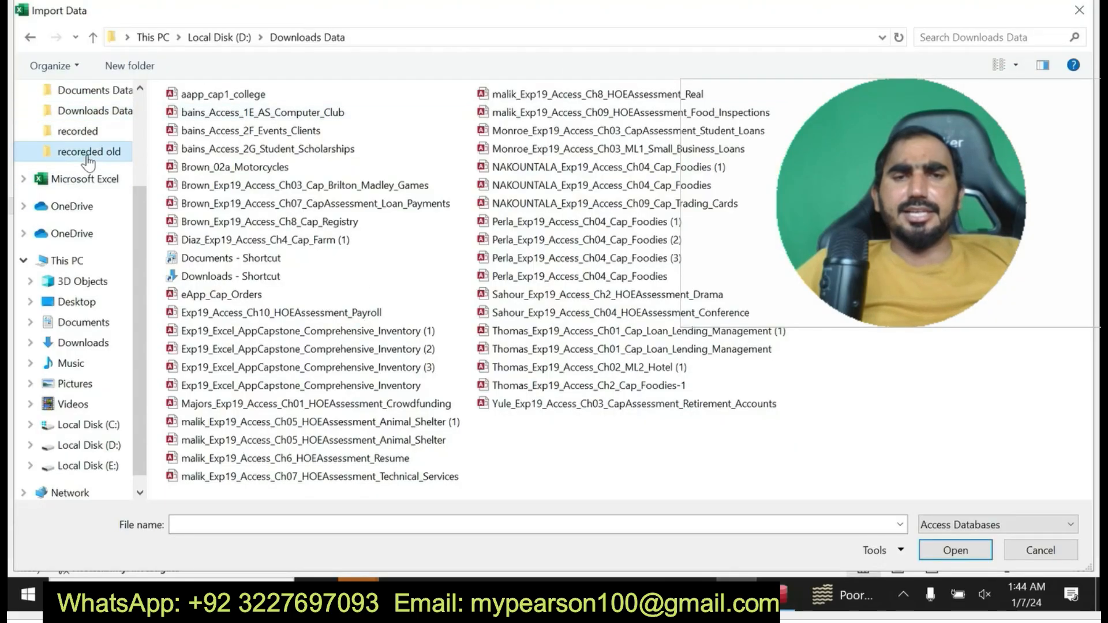
click(103, 426)
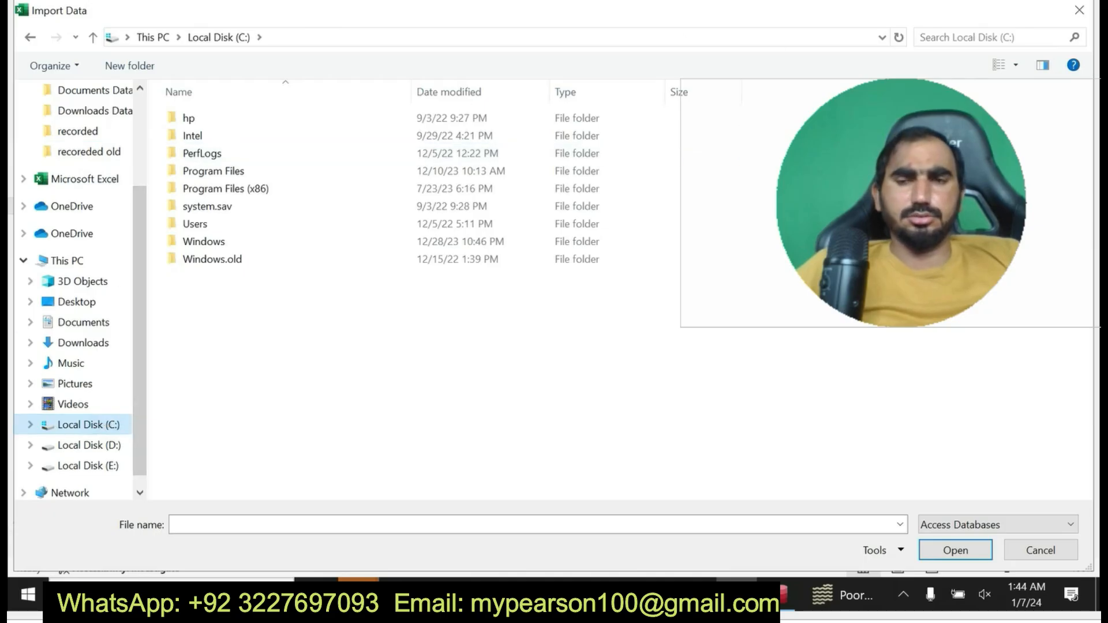
click(1079, 10)
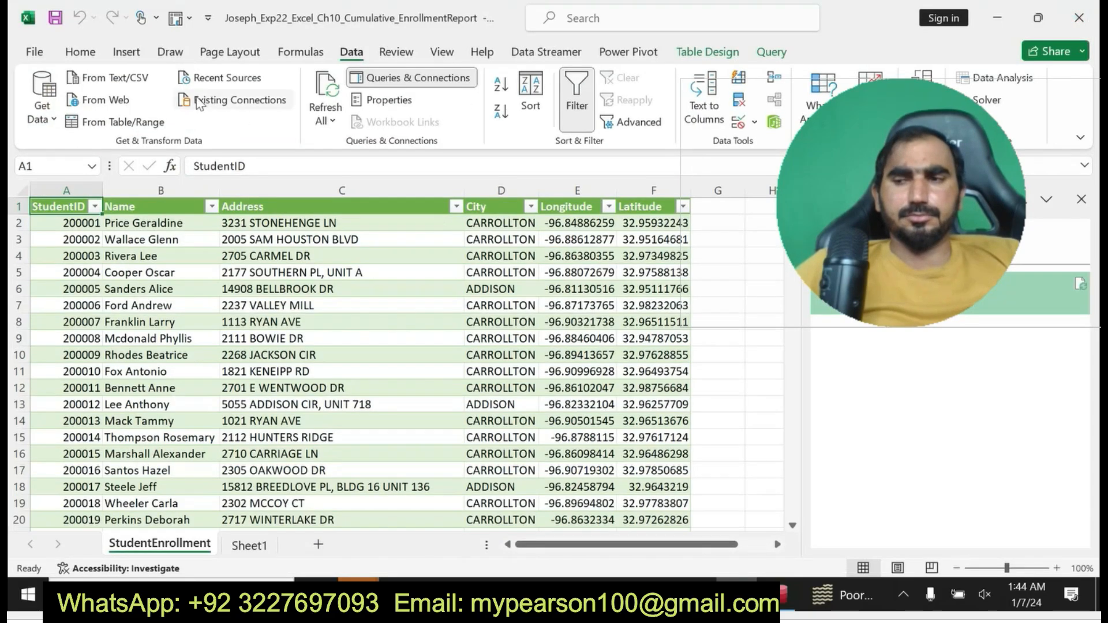
Start a Get Data import from a Microsoft Access database, find e10c1ClassOfferings in Documents, and open it as the source.
click(42, 107)
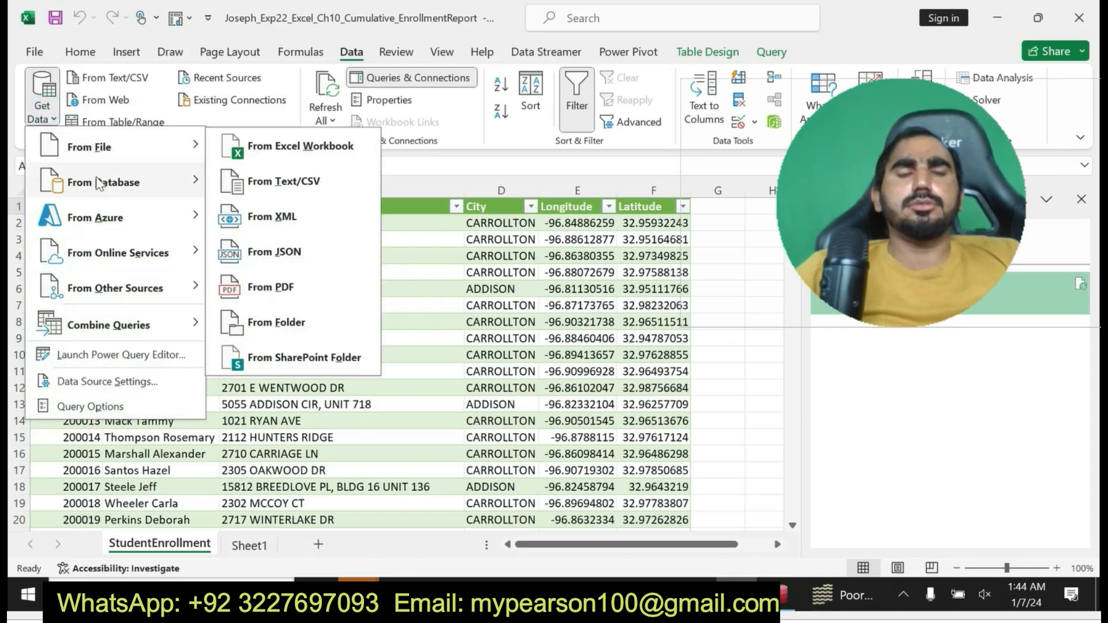
mouse_move(99, 184)
click(264, 219)
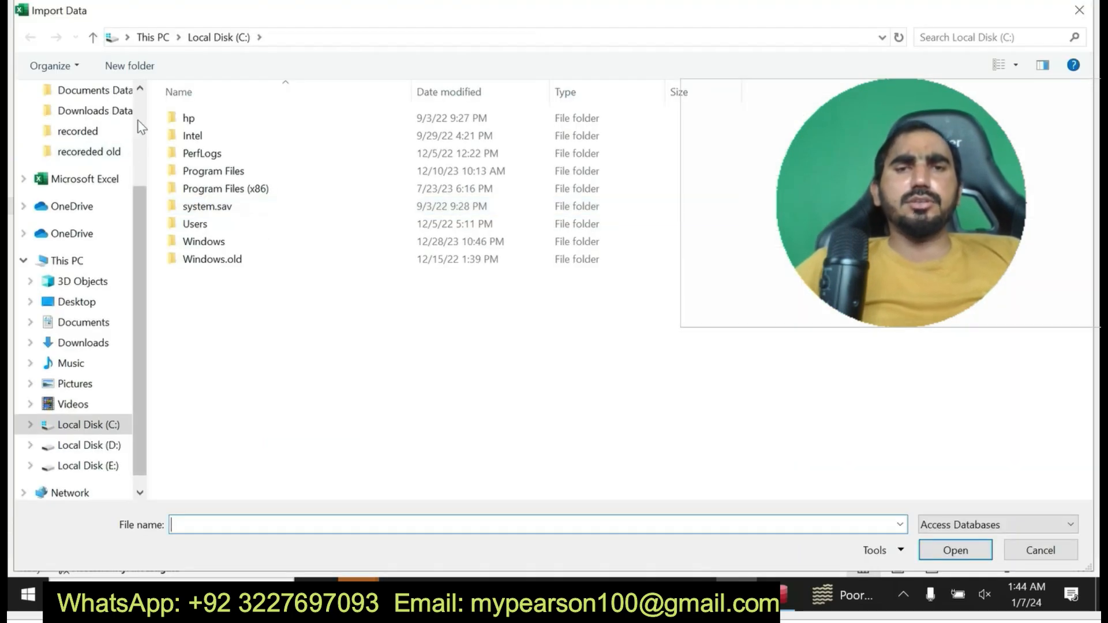
scroll(141, 127, up, 3)
click(95, 125)
click(99, 149)
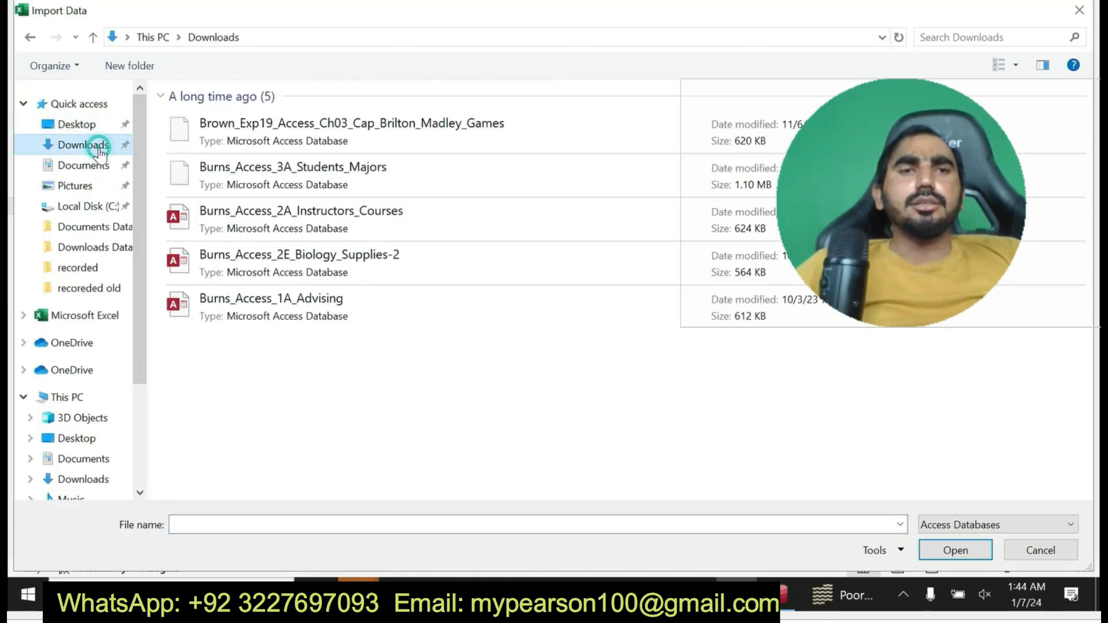
click(98, 126)
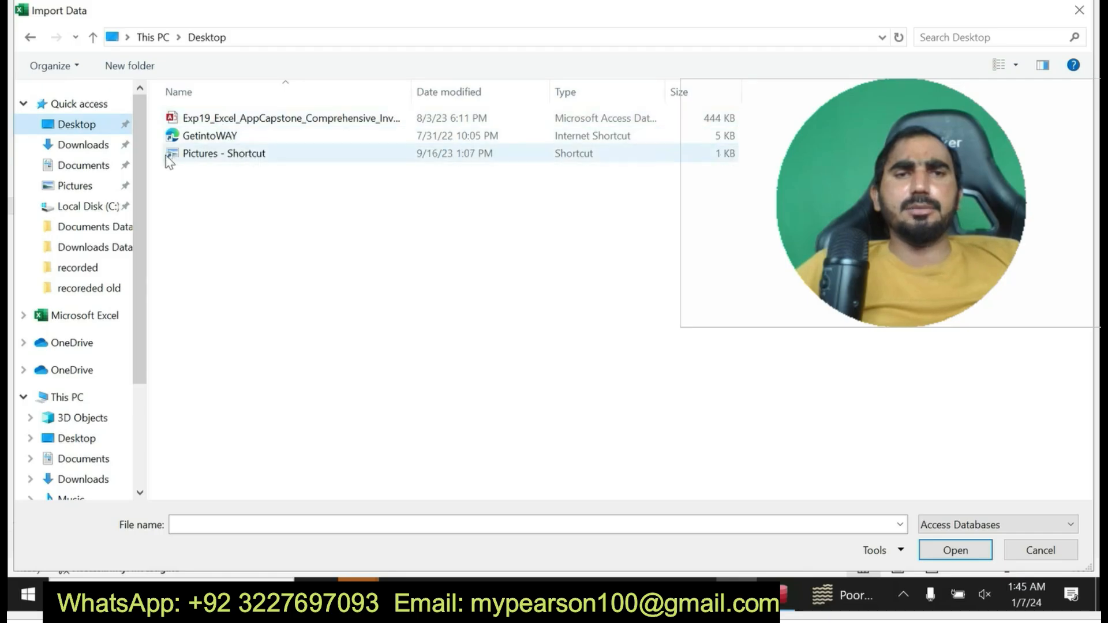
click(107, 144)
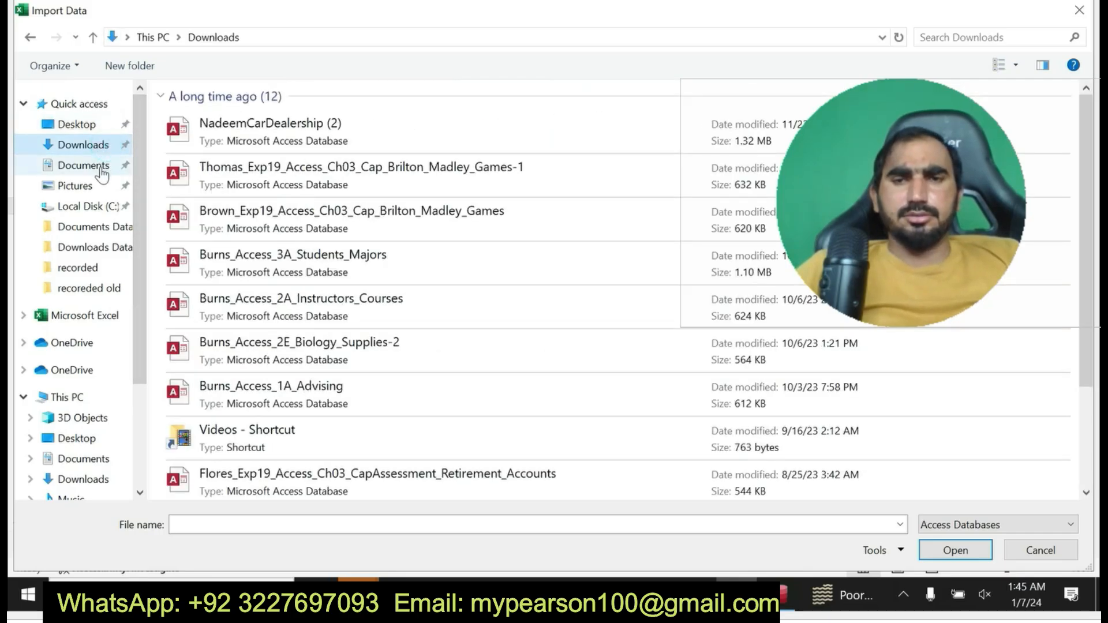
drag(1087, 338, 1086, 450)
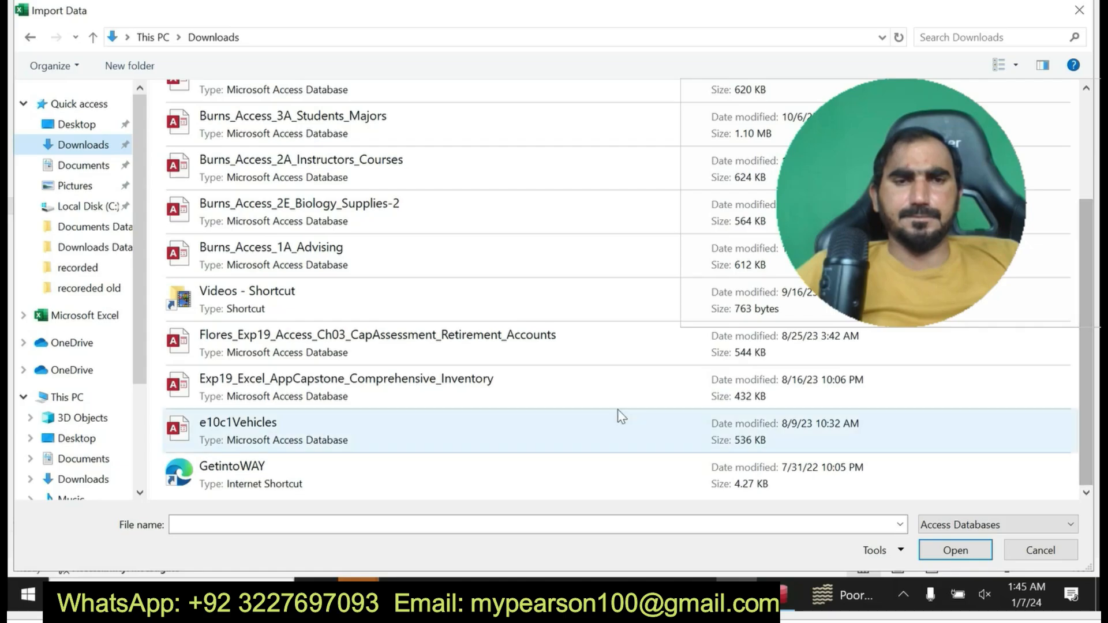
click(66, 167)
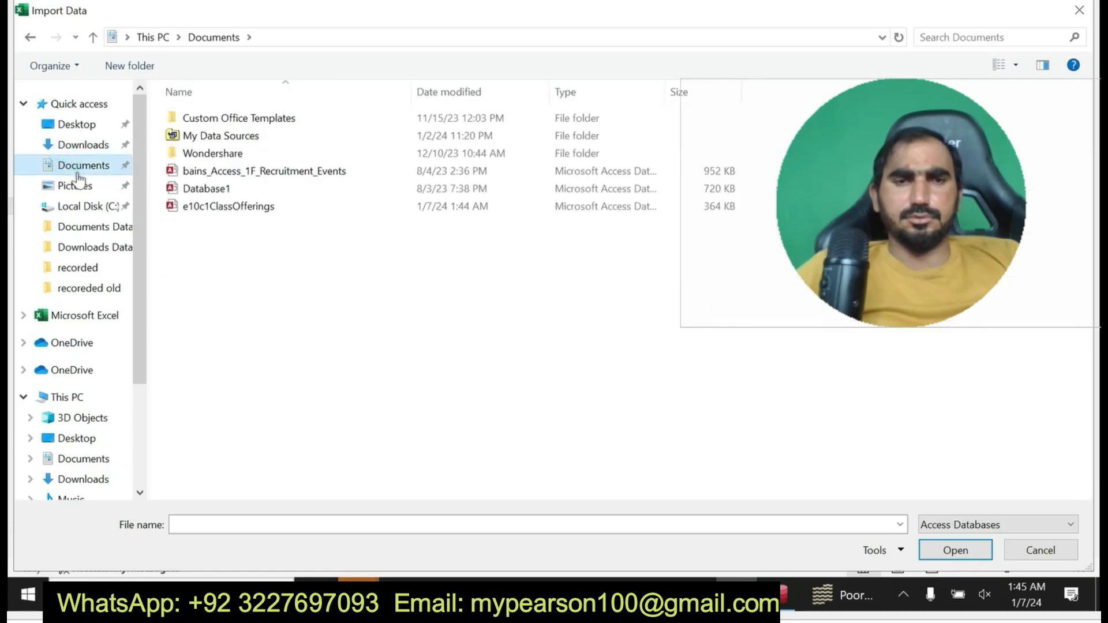
double_click(209, 206)
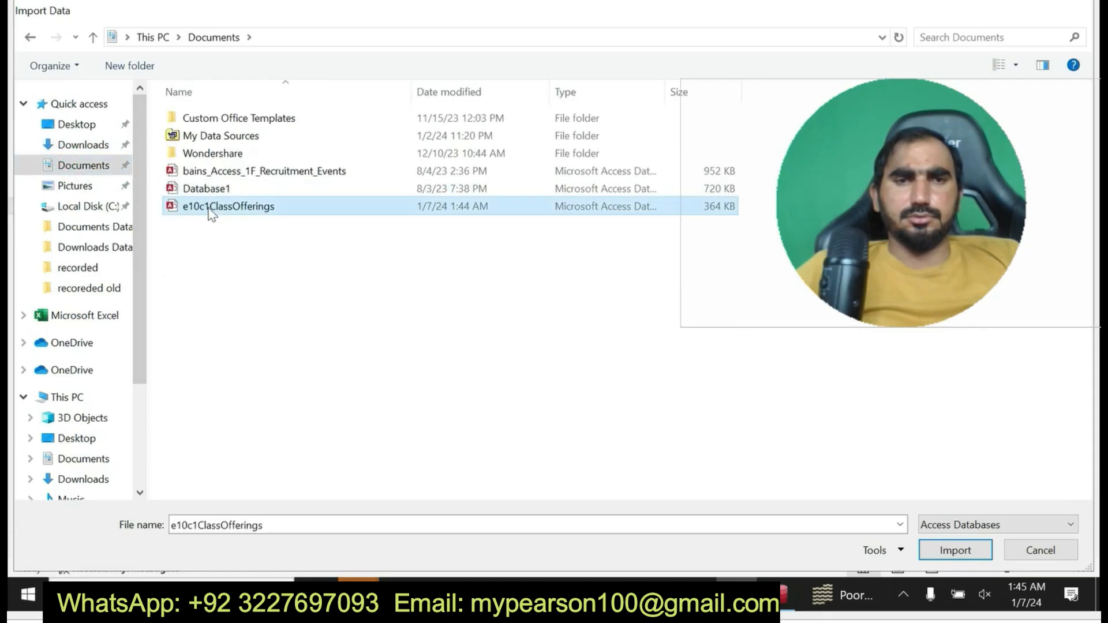